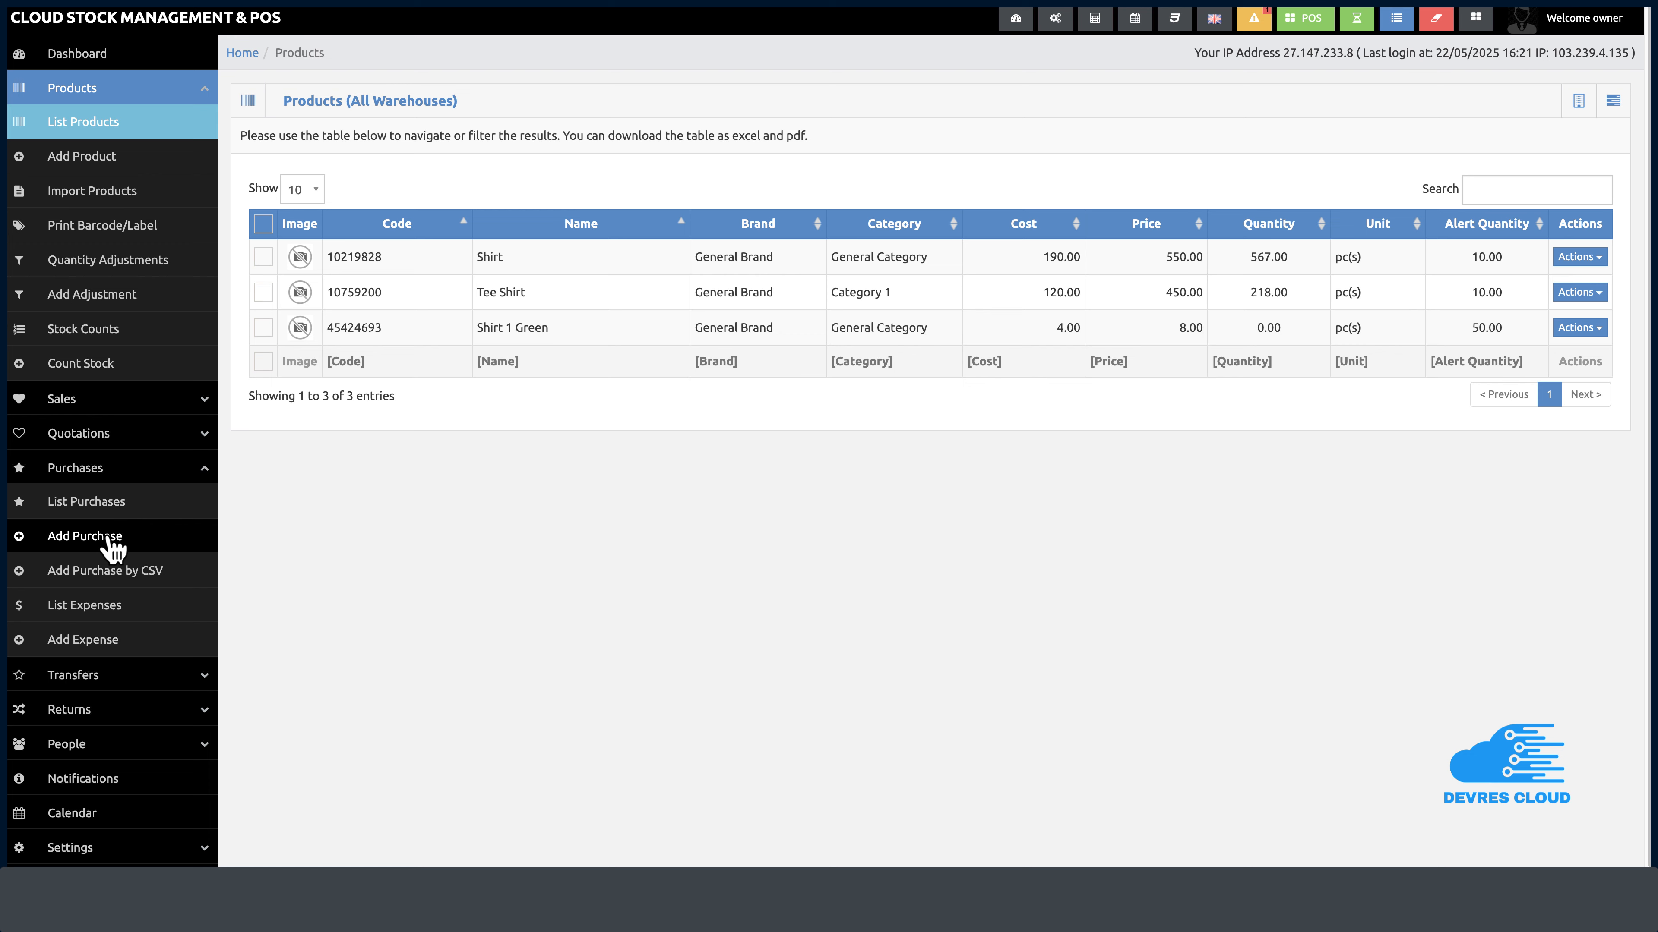
# Step: Open the form for adding a new purchase and check its date without changing it
pyautogui.click(112, 549)
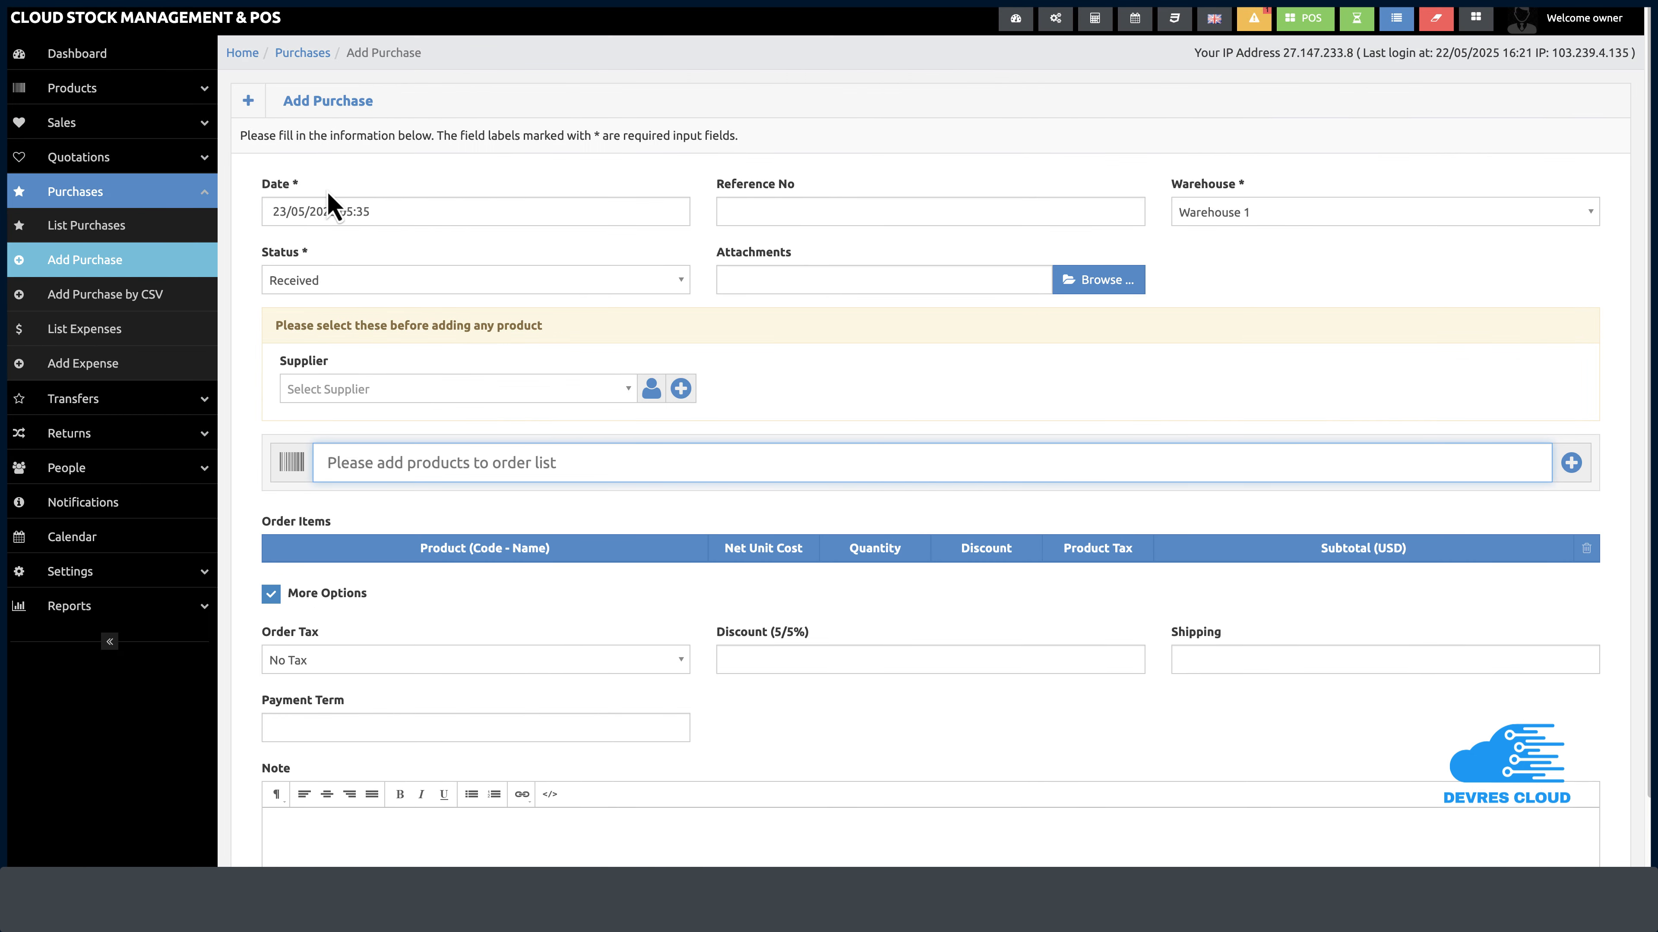
pyautogui.doubleClick(298, 186)
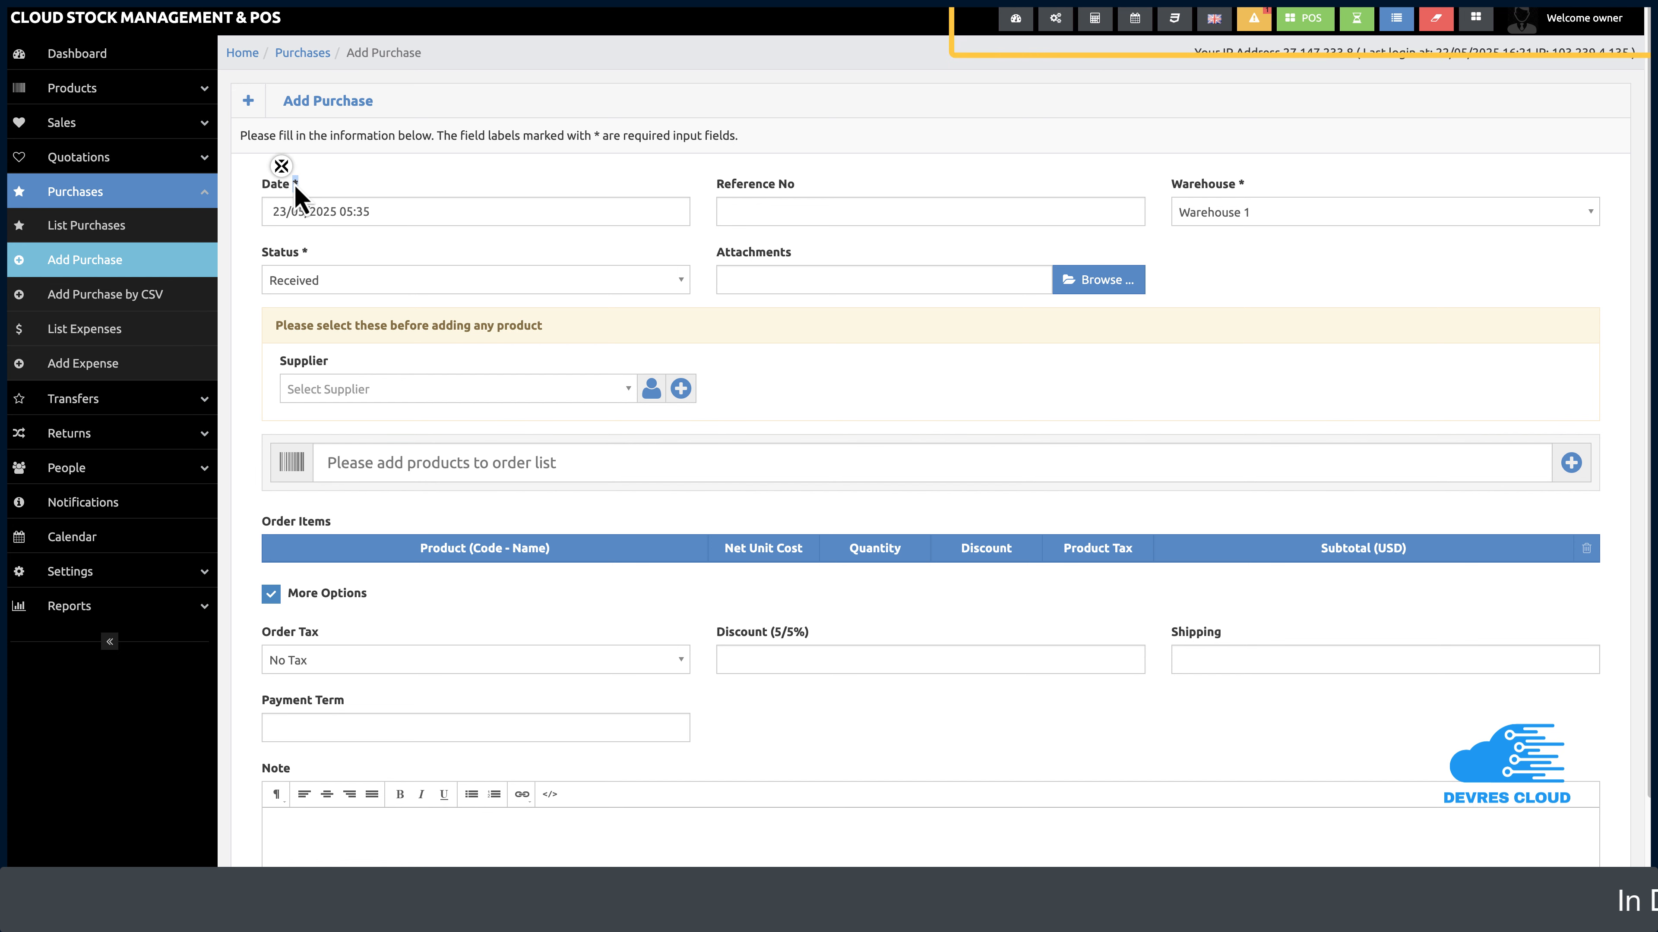
pyautogui.click(307, 216)
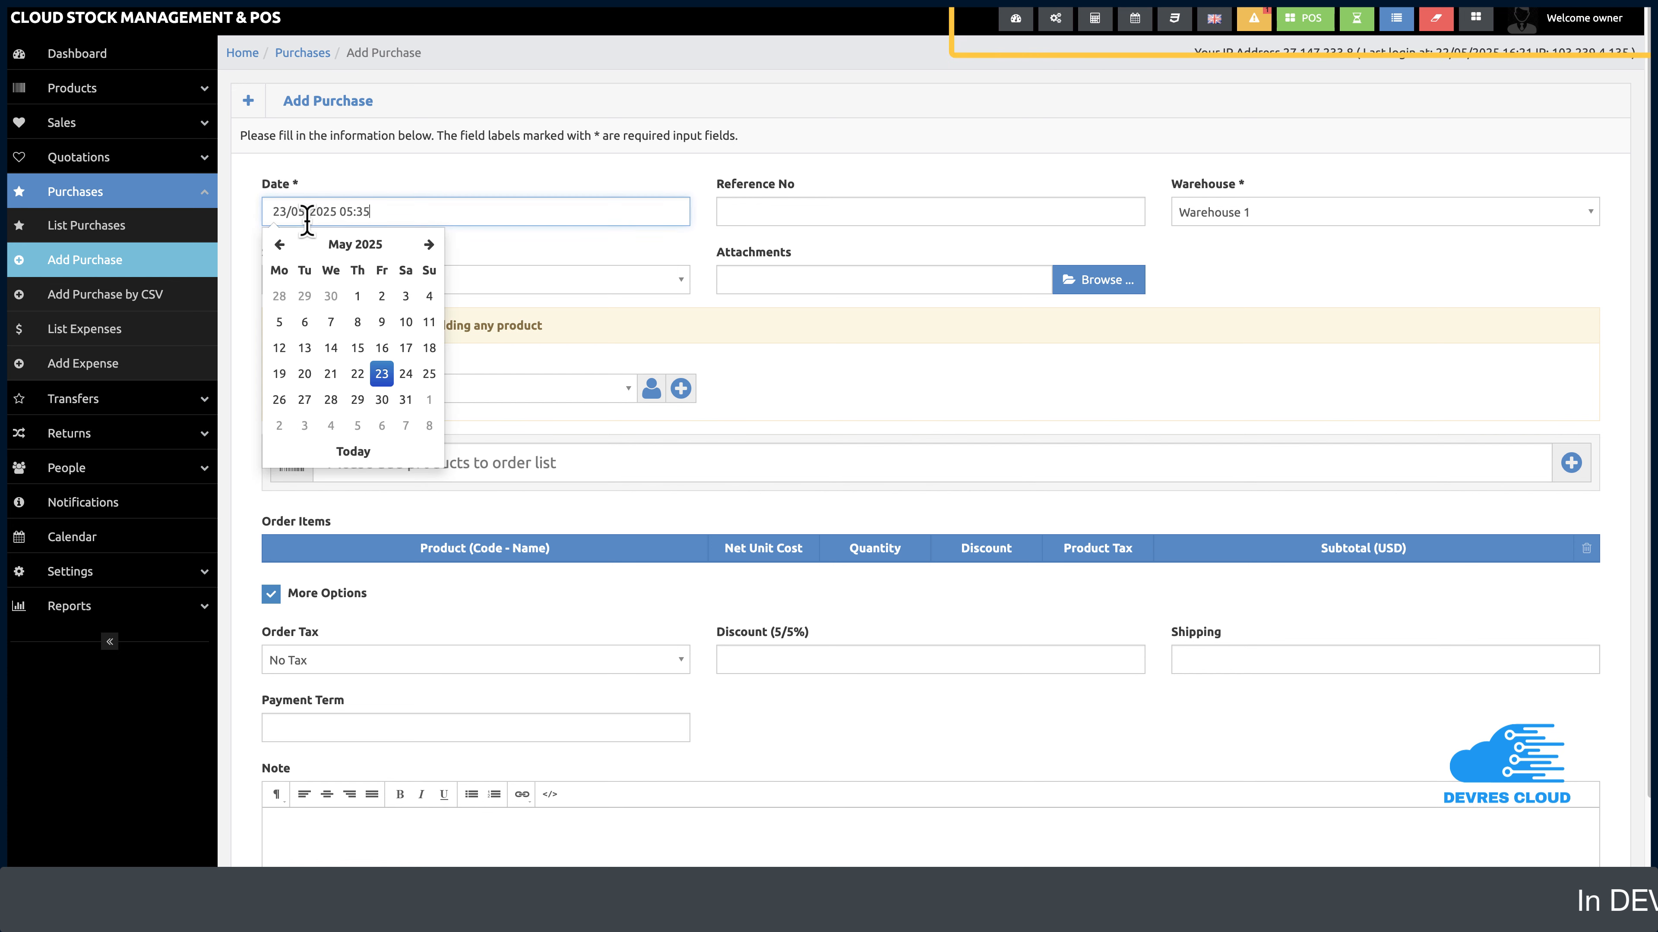
pyautogui.click(418, 190)
# Step: Enter a trial reference number, clear it again, and check the available warehouse options
pyautogui.click(757, 209)
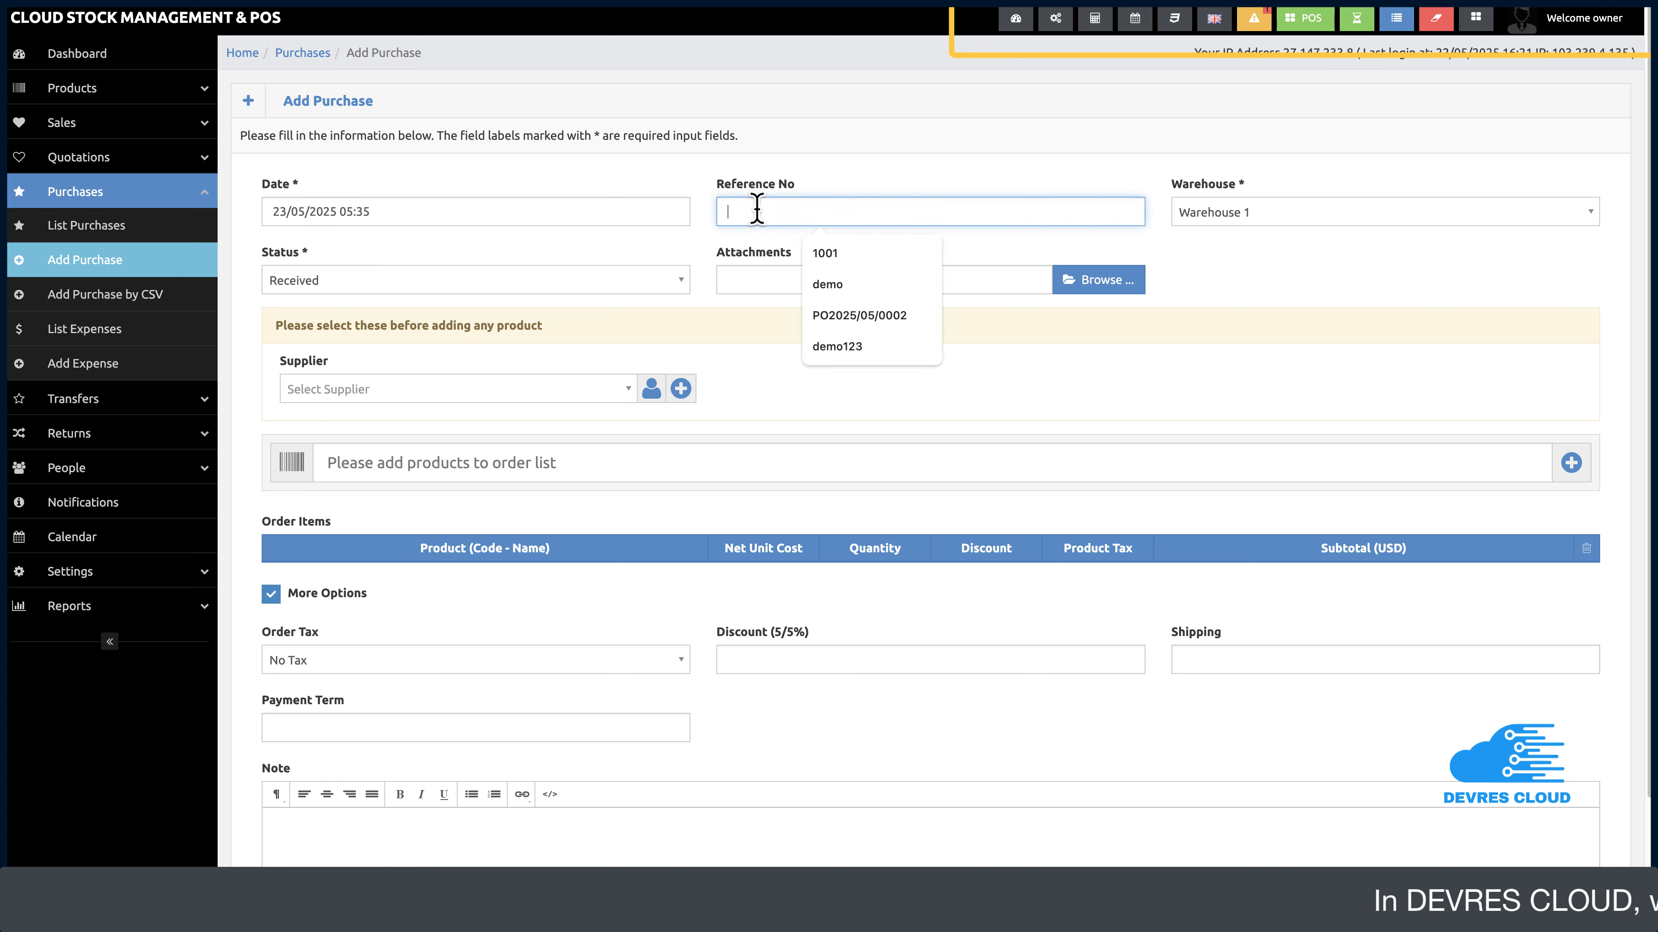
pyautogui.write('demo1244')
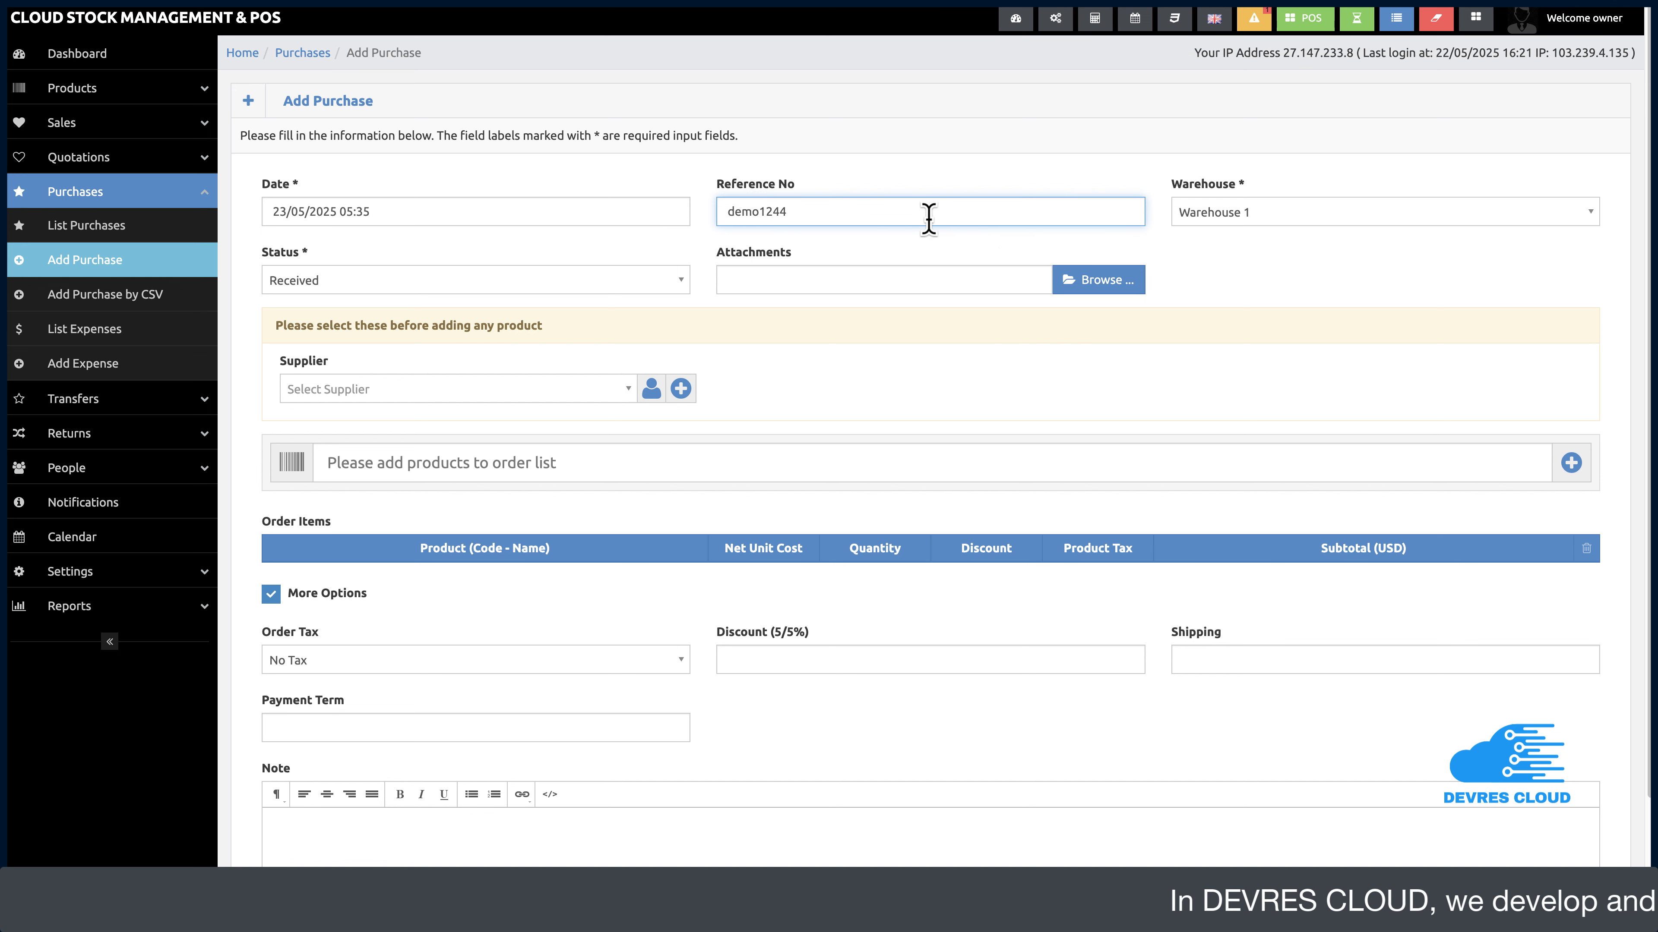
pyautogui.moveTo(799, 211); pyautogui.dragTo(703, 222)
pyautogui.press('BackSpace')
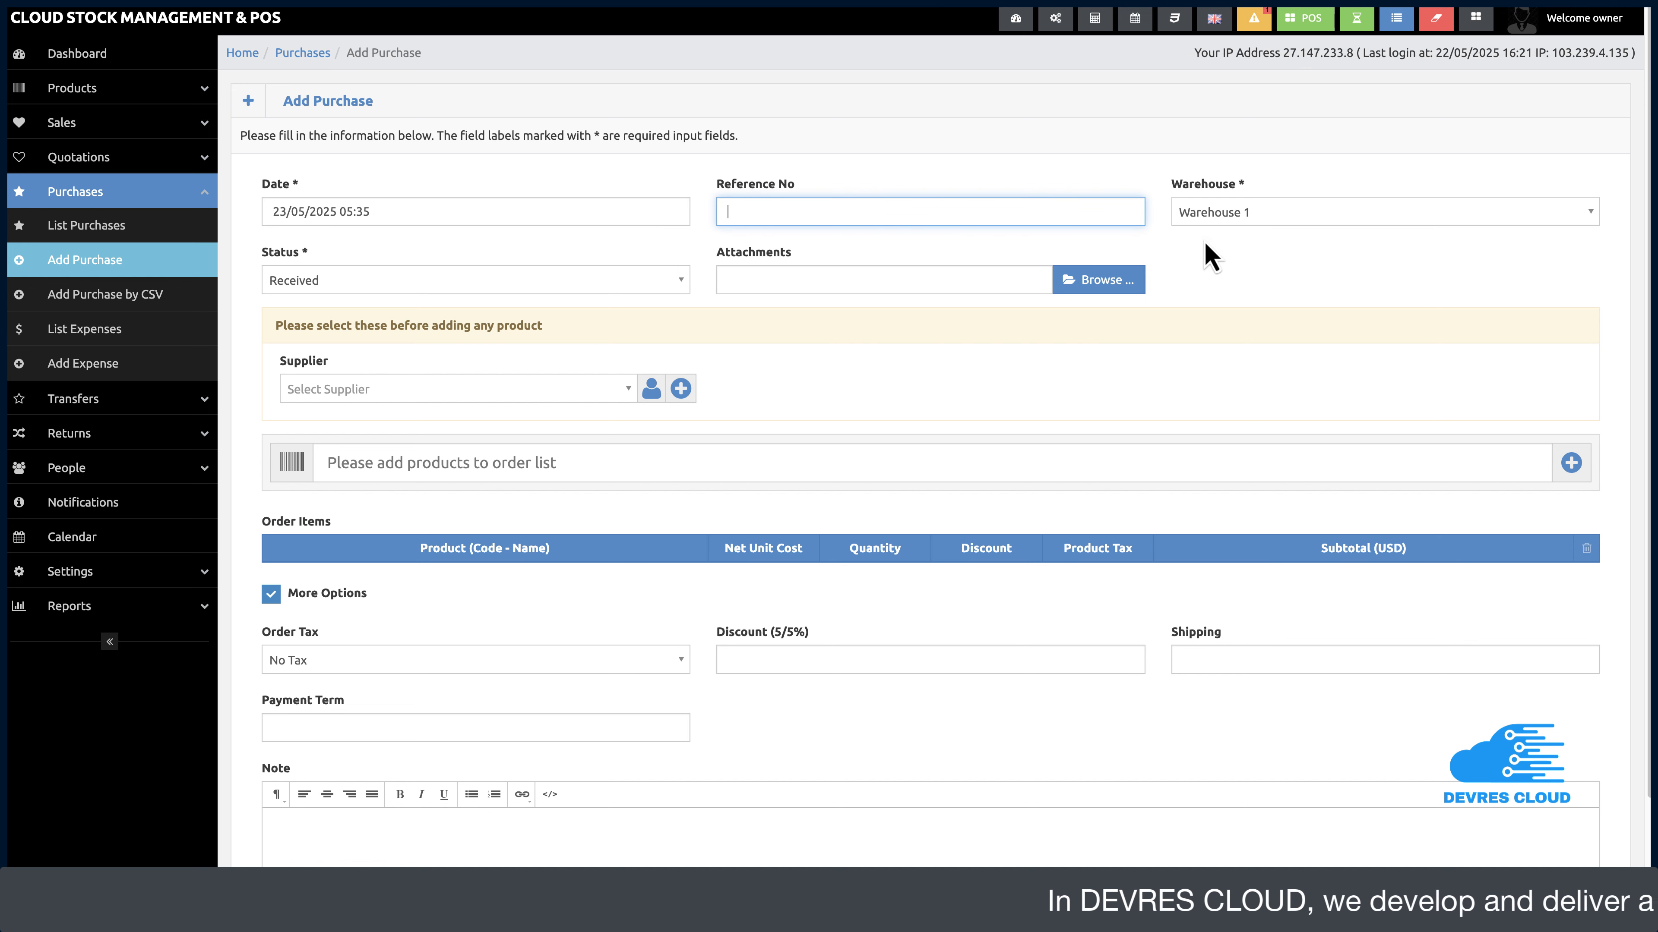
pyautogui.click(1227, 221)
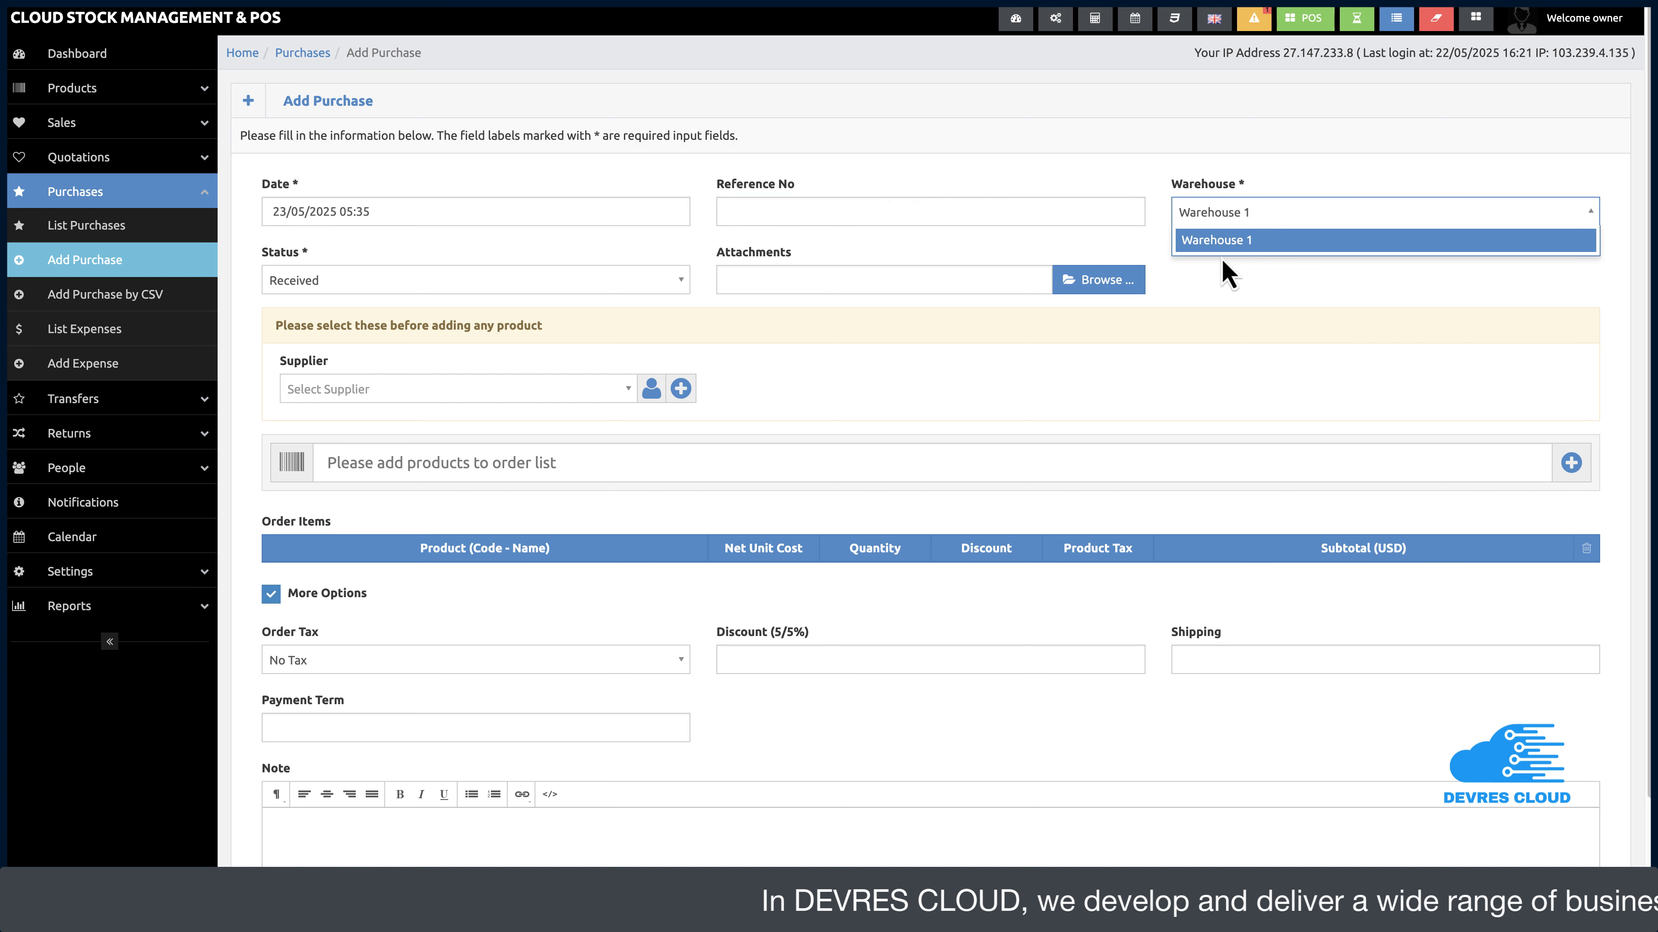
pyautogui.click(1223, 214)
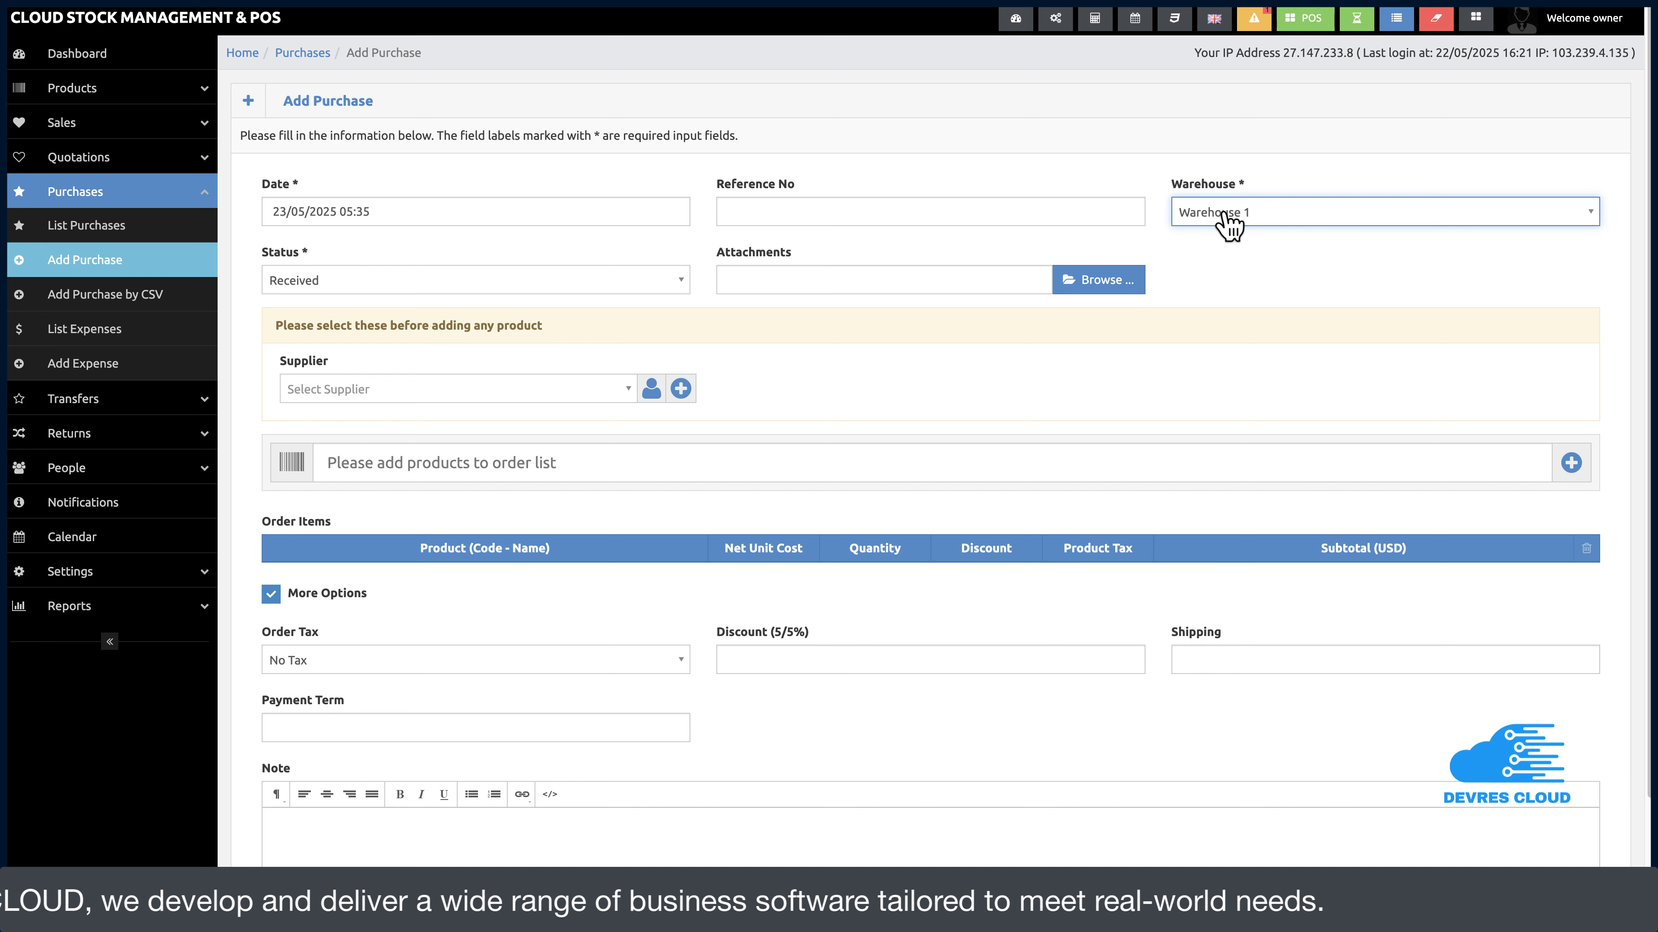
# Step: Switch the purchase status to Ordered and back to Received
pyautogui.click(458, 286)
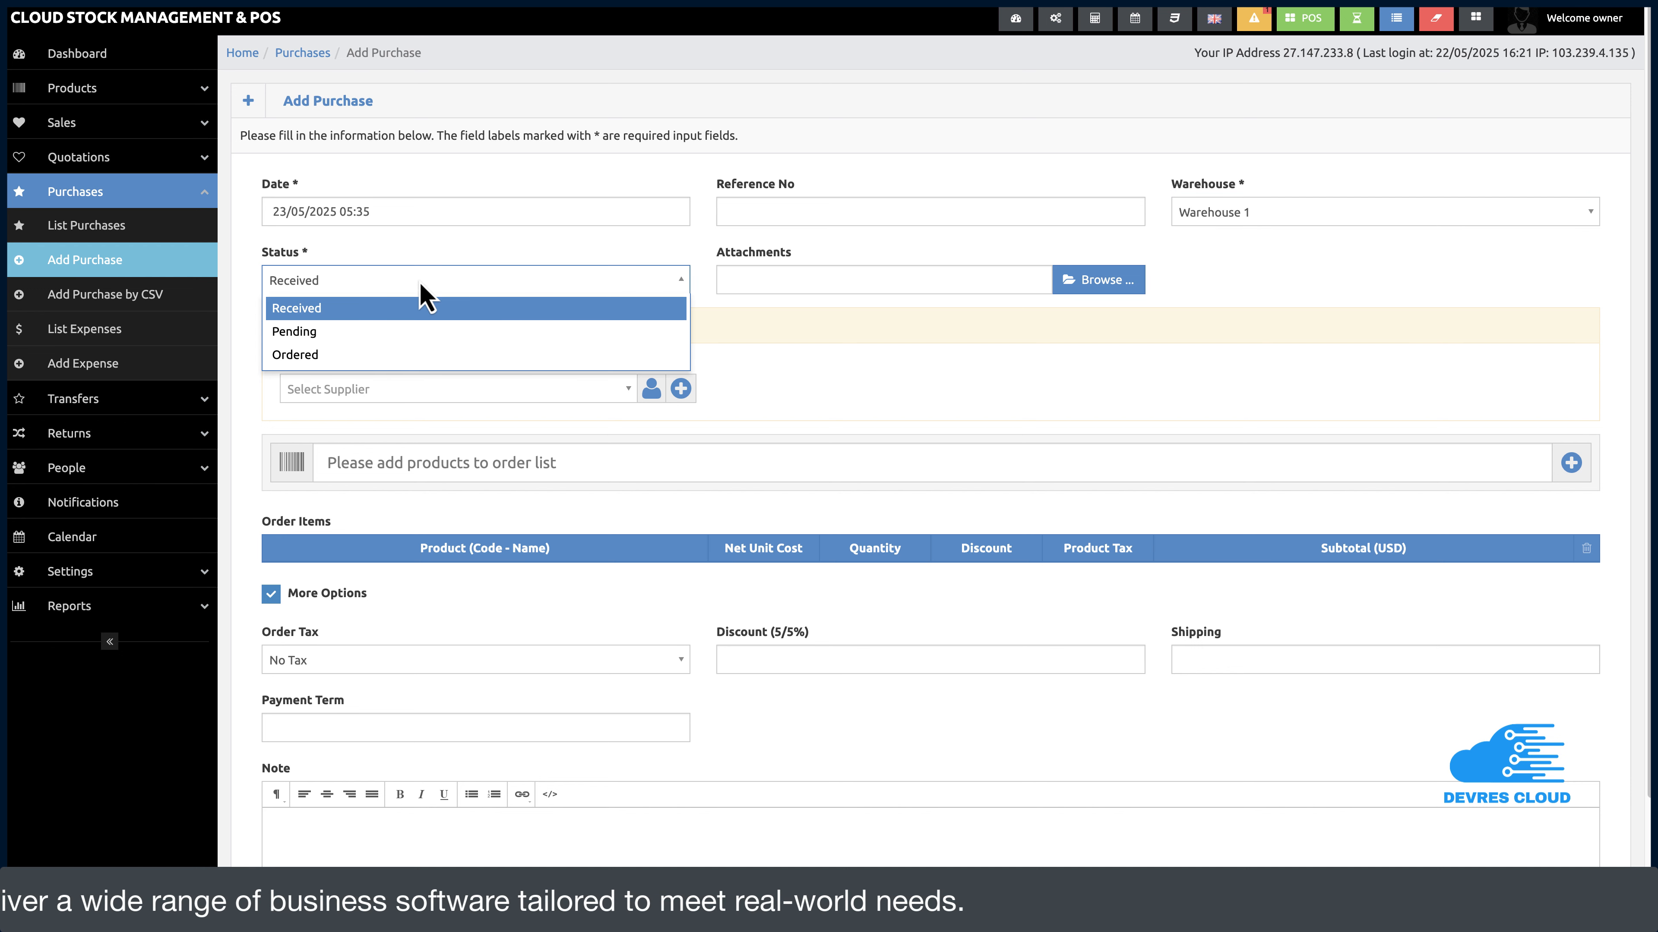
pyautogui.click(318, 356)
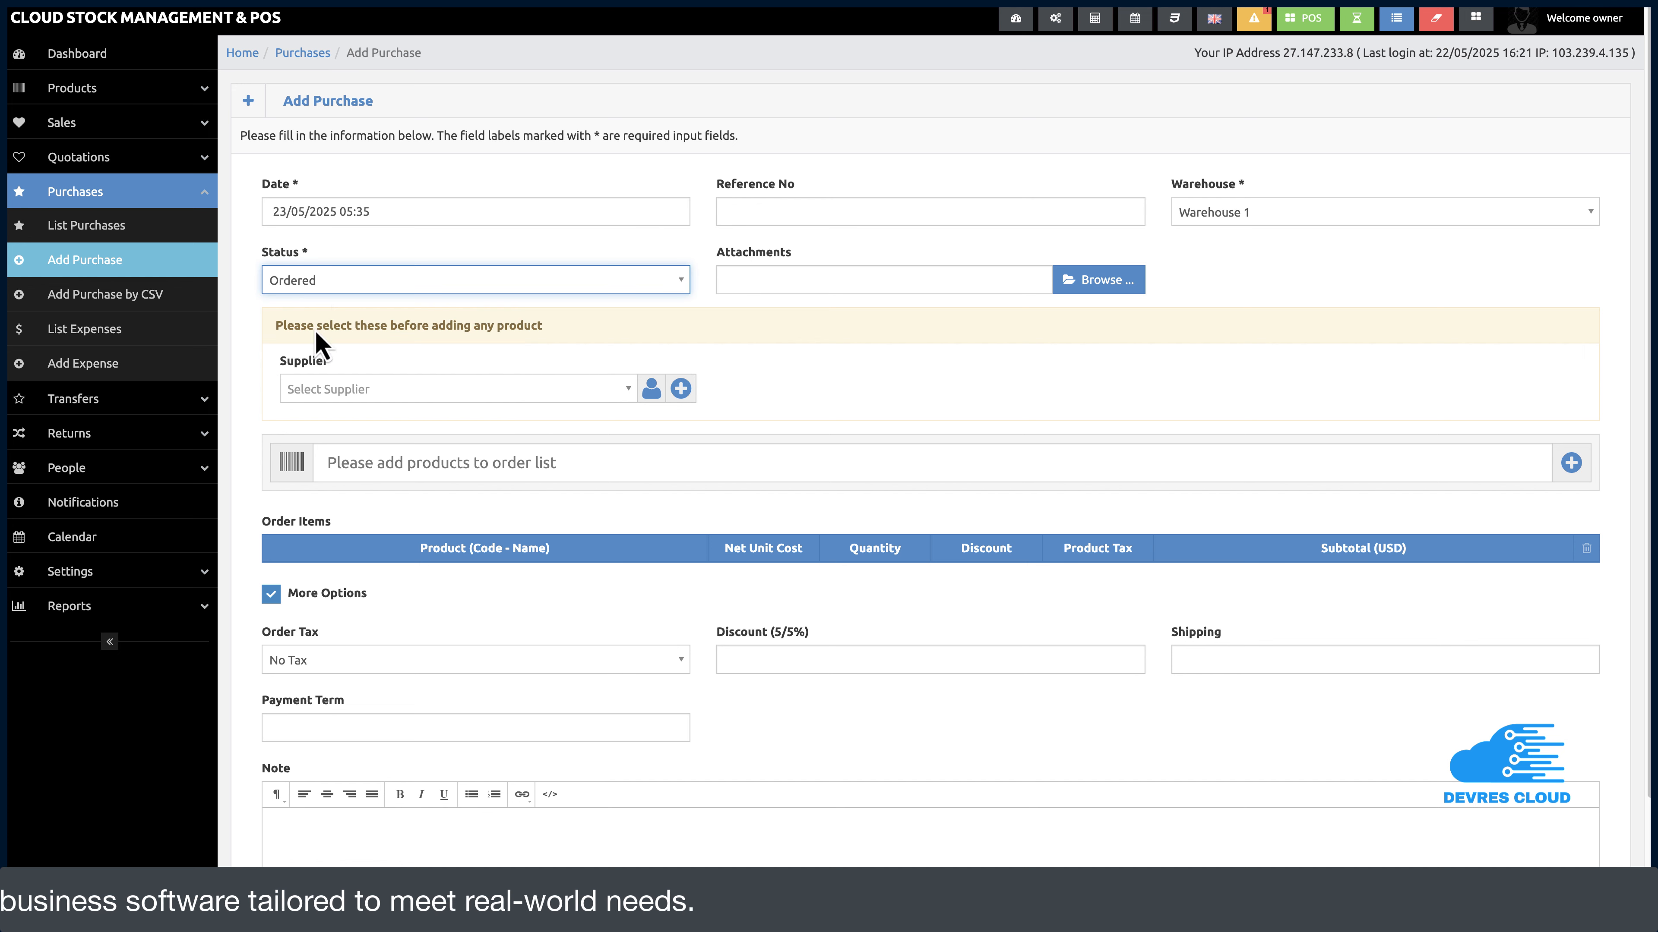
pyautogui.click(330, 300)
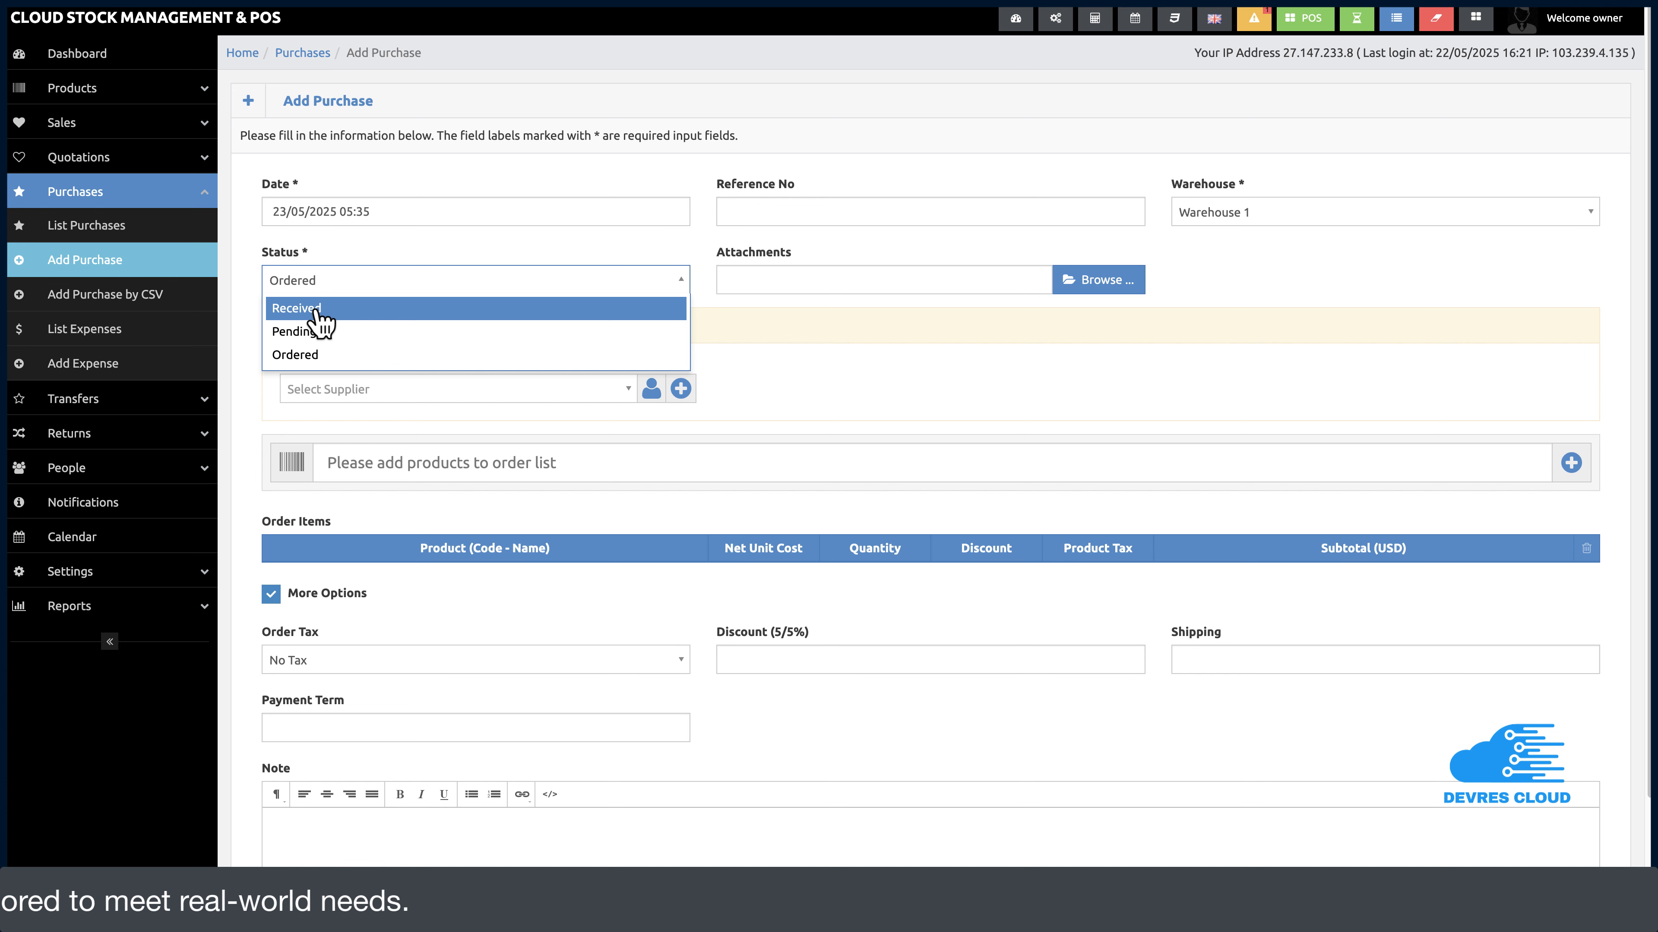
pyautogui.click(320, 309)
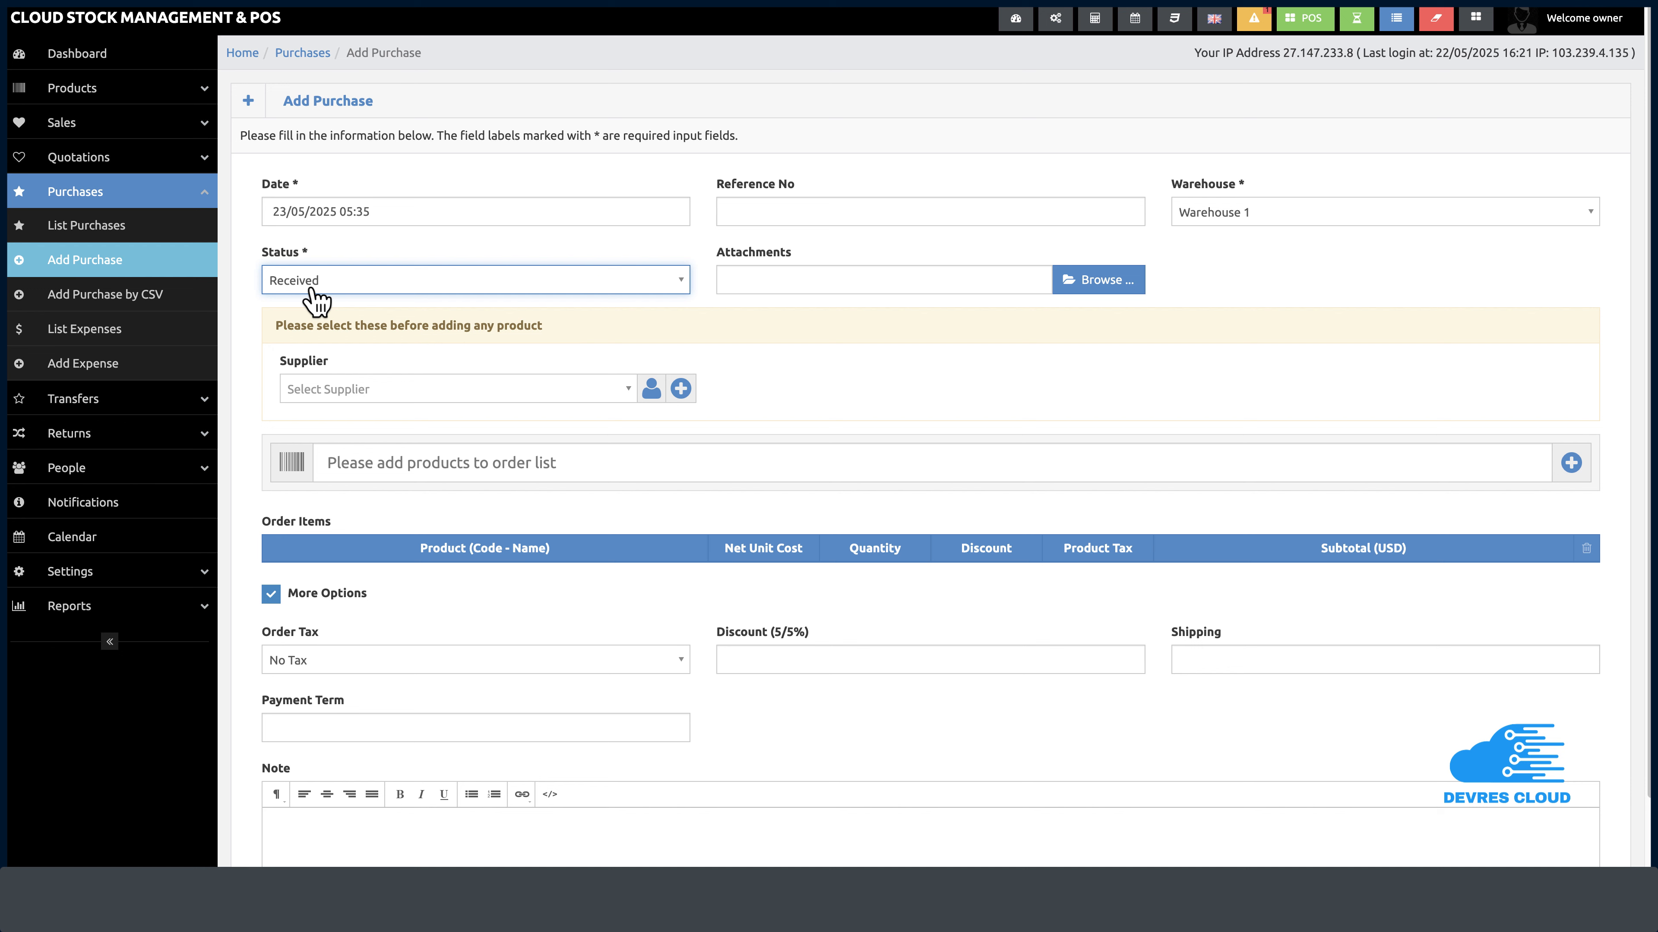
# Step: Search for the supplier demo and select it for the purchase
pyautogui.click(337, 392)
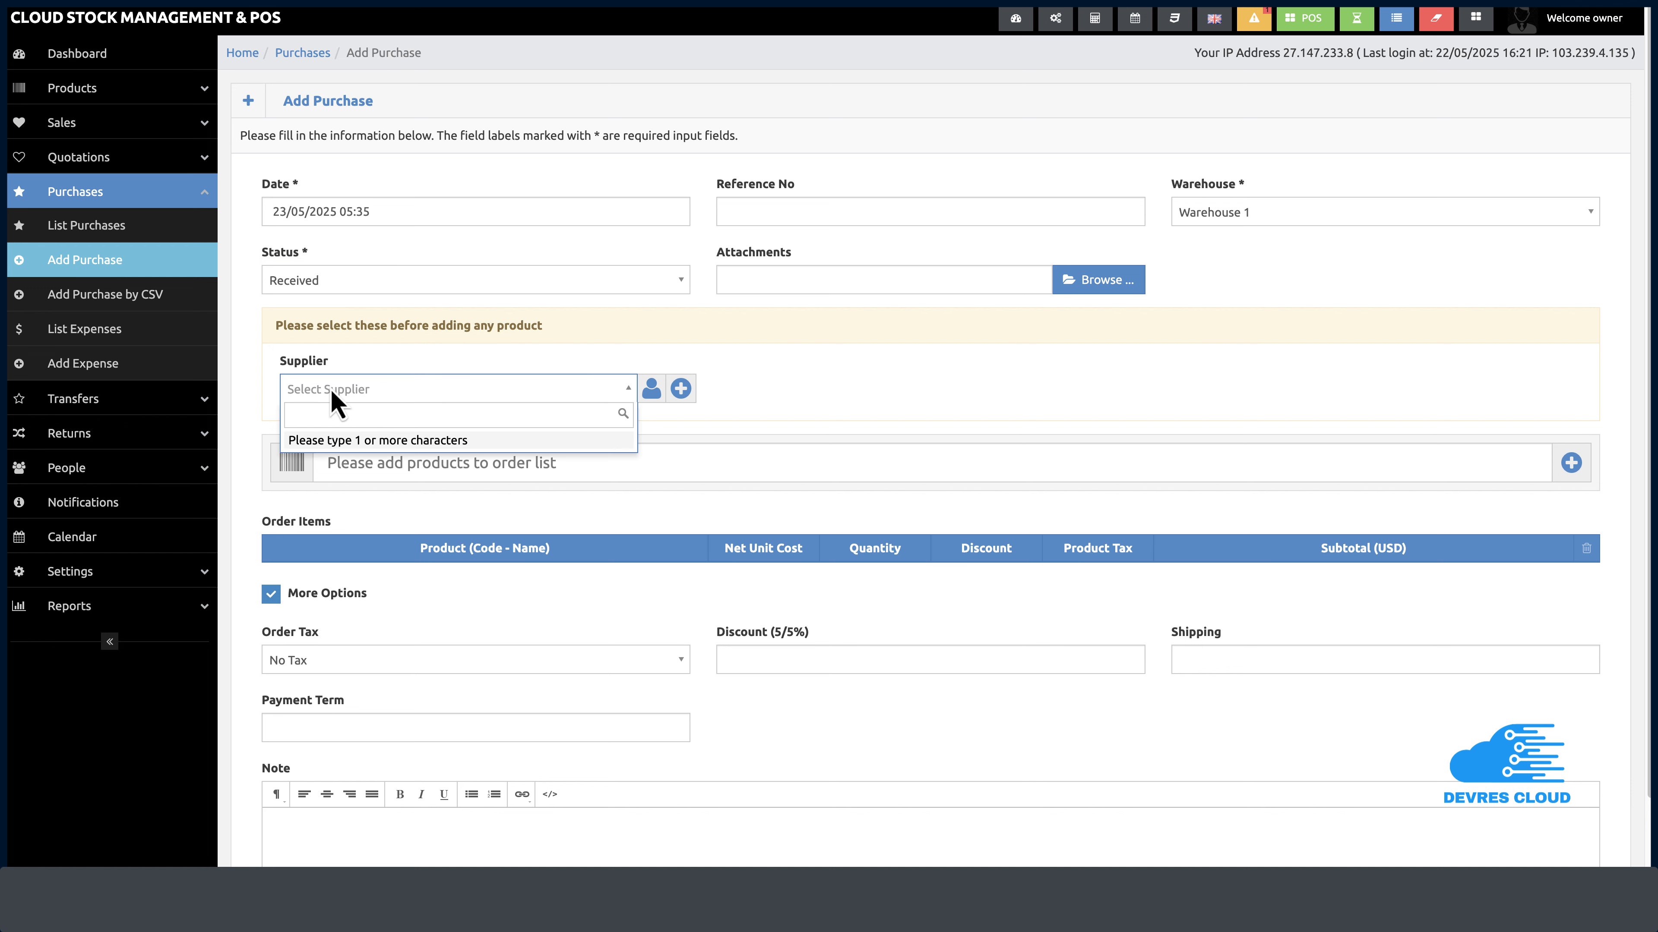
pyautogui.write('demo')
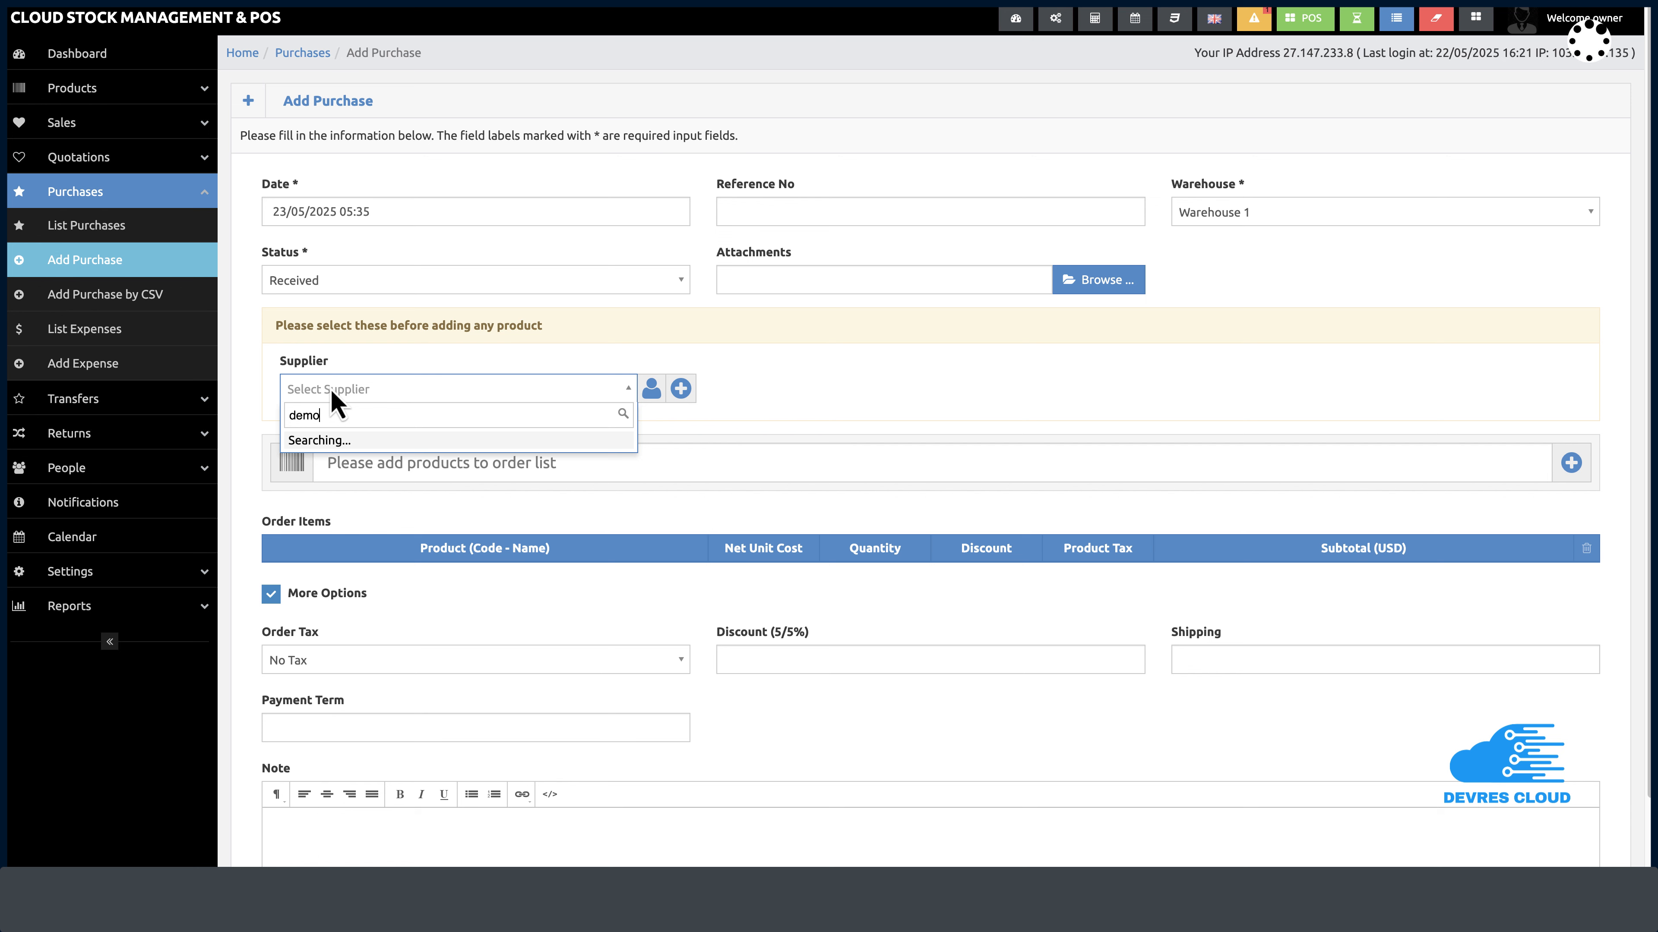
pyautogui.click(322, 463)
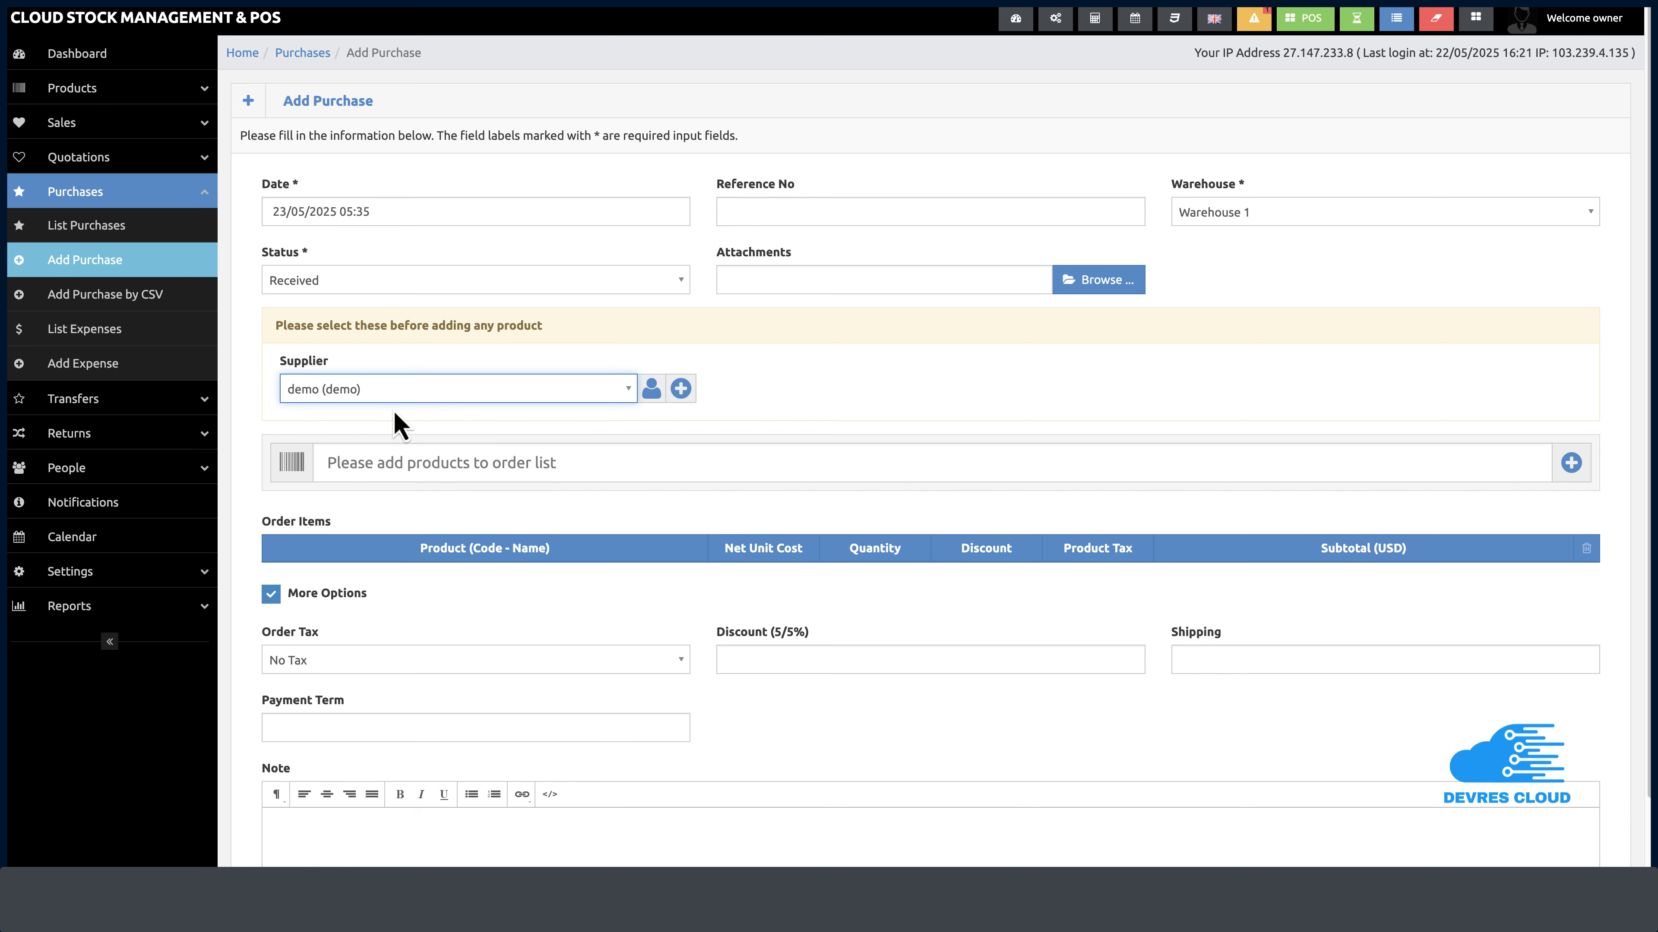
pyautogui.click(680, 390)
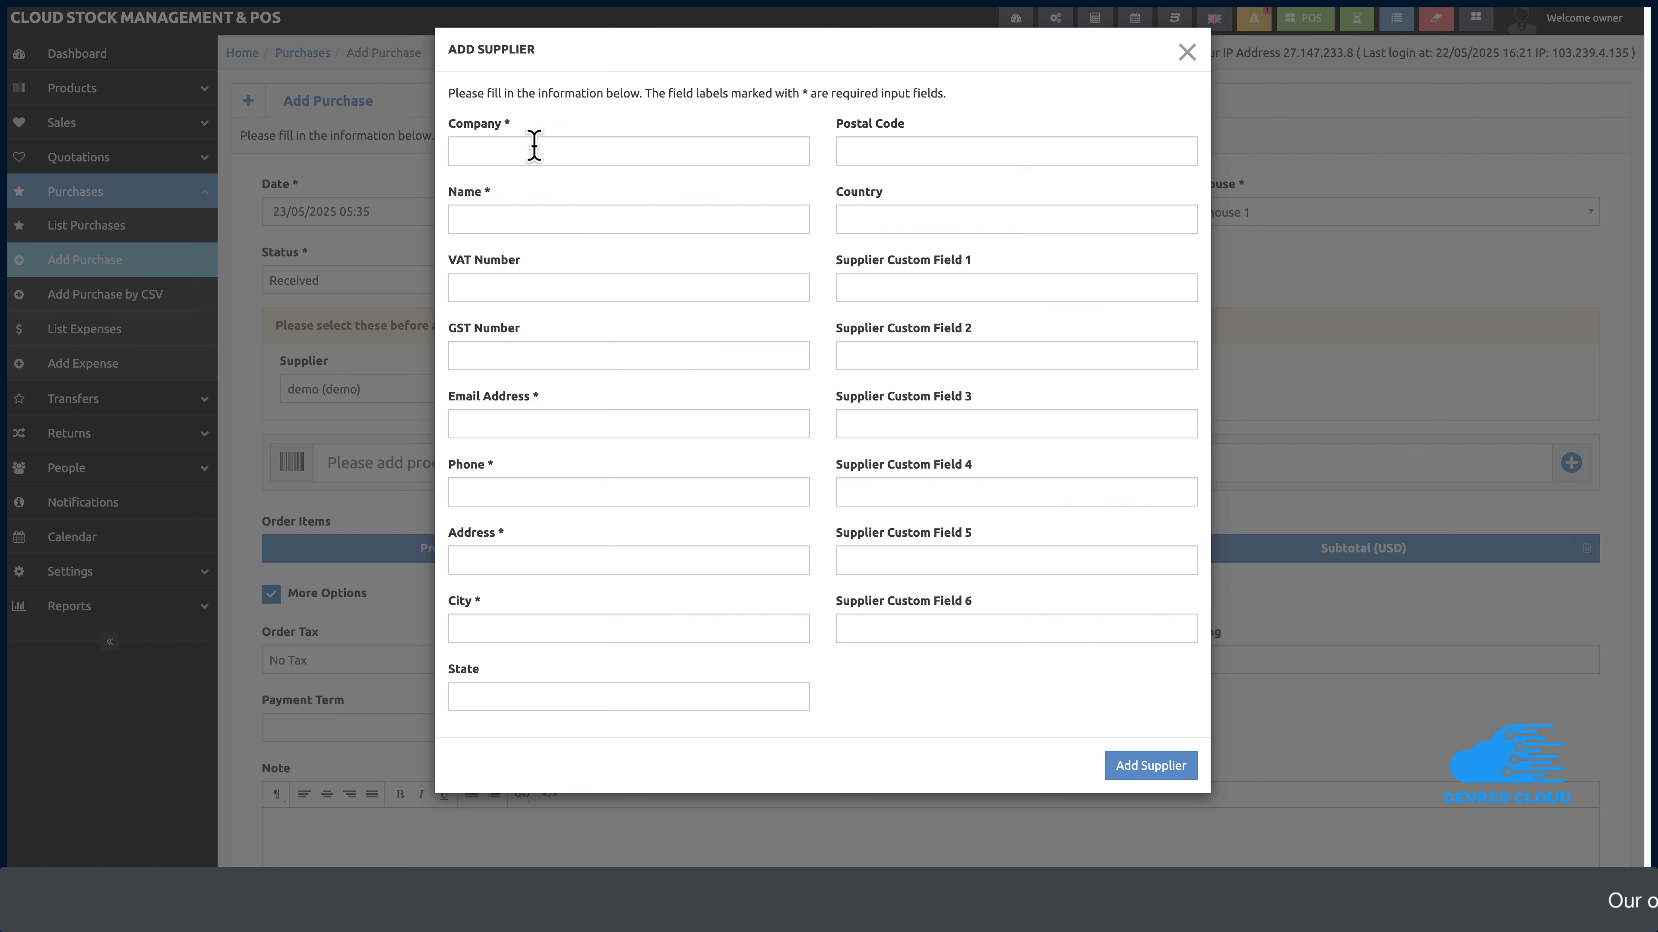
pyautogui.click(534, 145)
pyautogui.write('test')
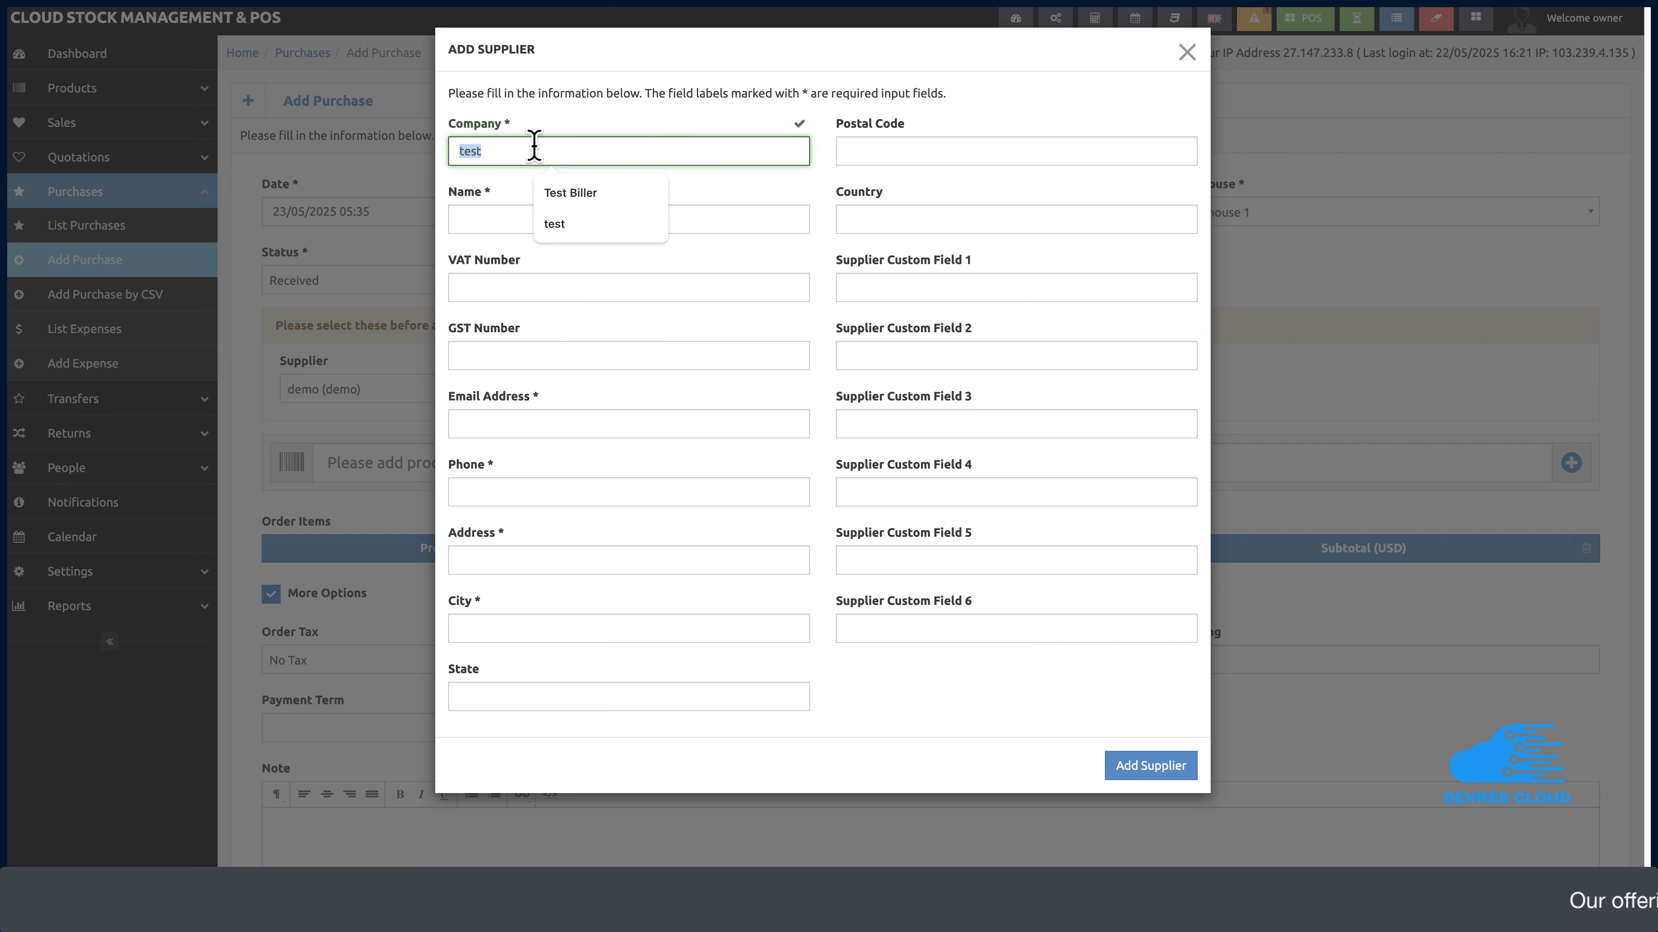
pyautogui.click(496, 222)
pyautogui.write('test')
pyautogui.click(490, 357)
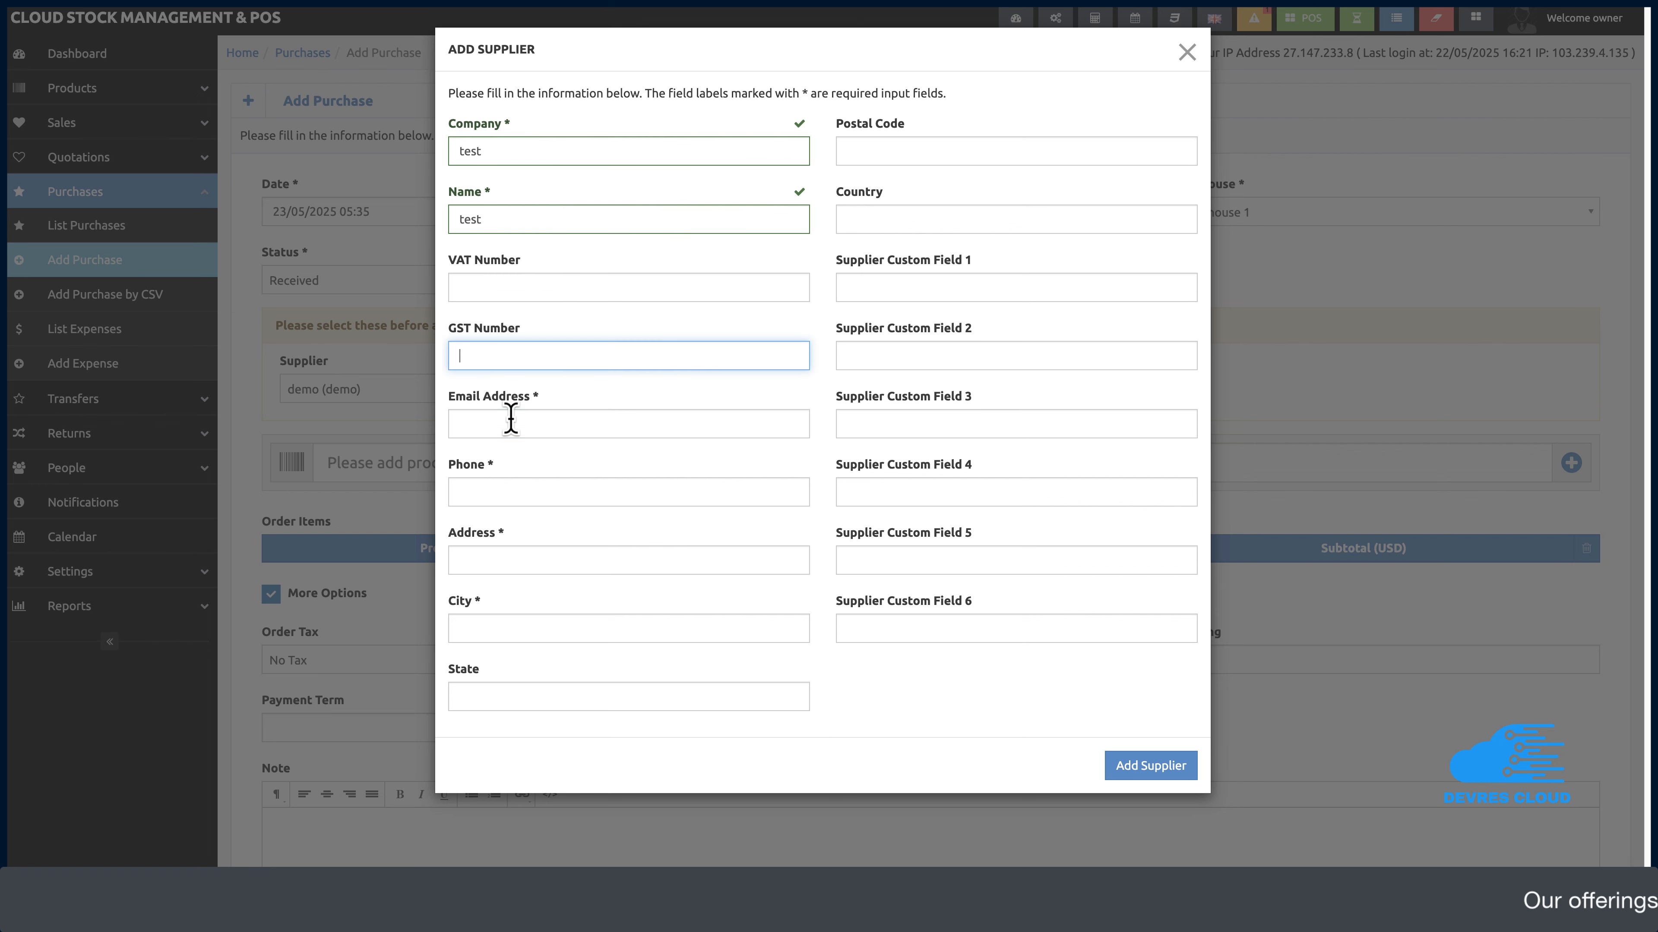
pyautogui.click(510, 418)
pyautogui.write('test')
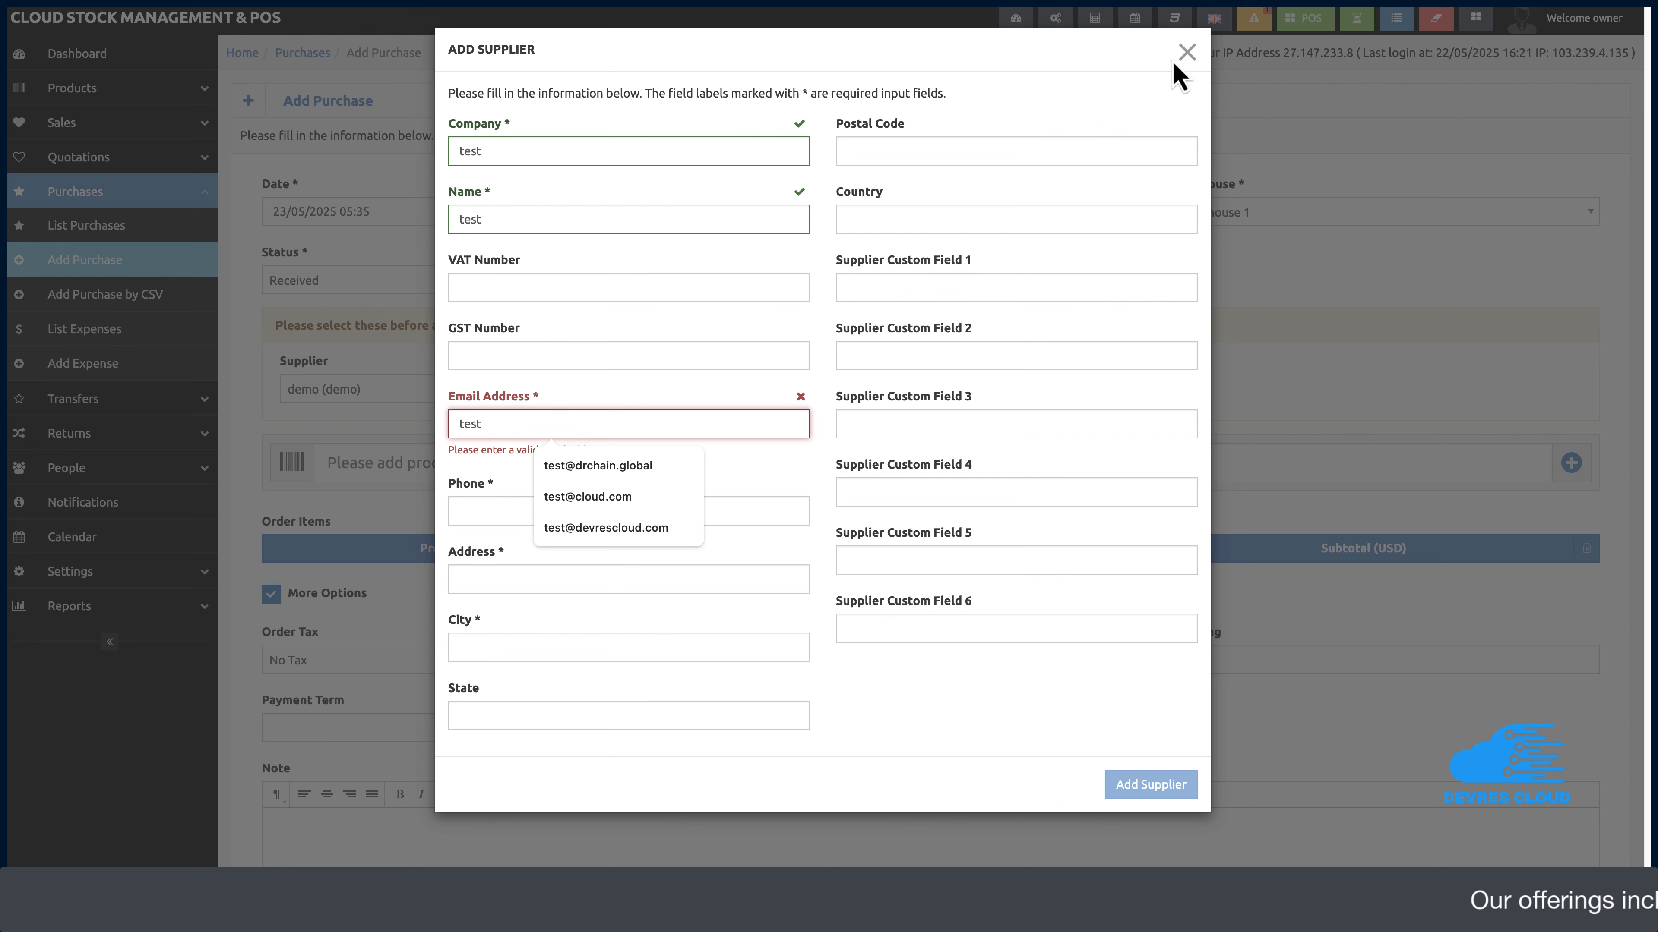
pyautogui.click(1187, 55)
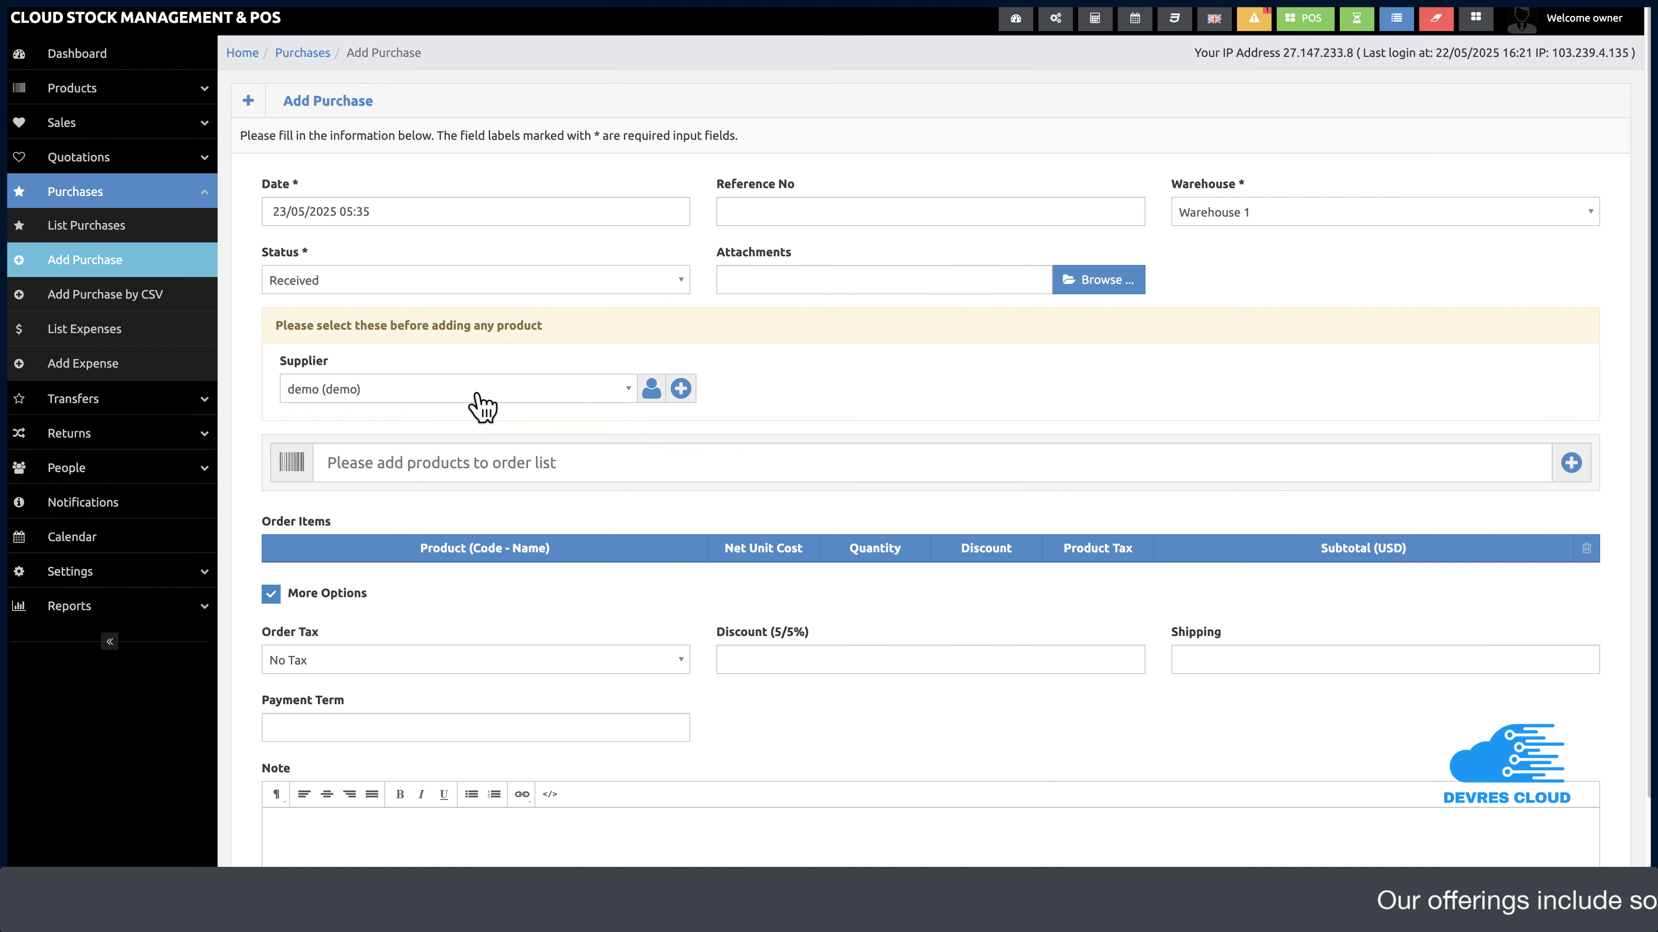
pyautogui.click(477, 392)
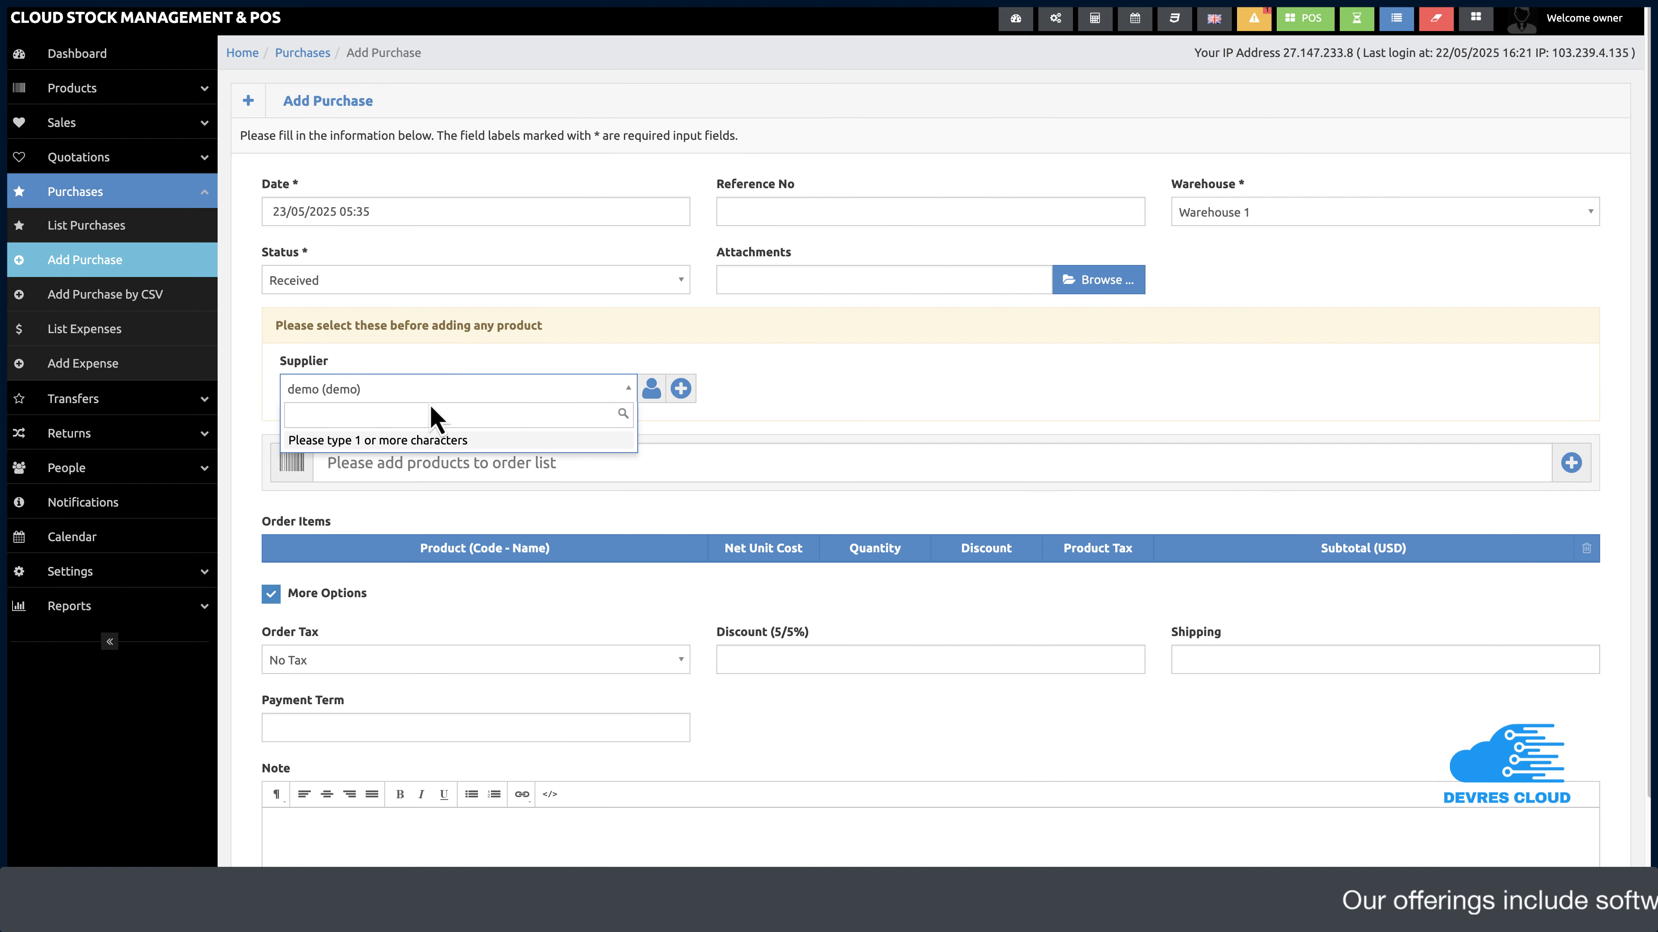
pyautogui.click(781, 415)
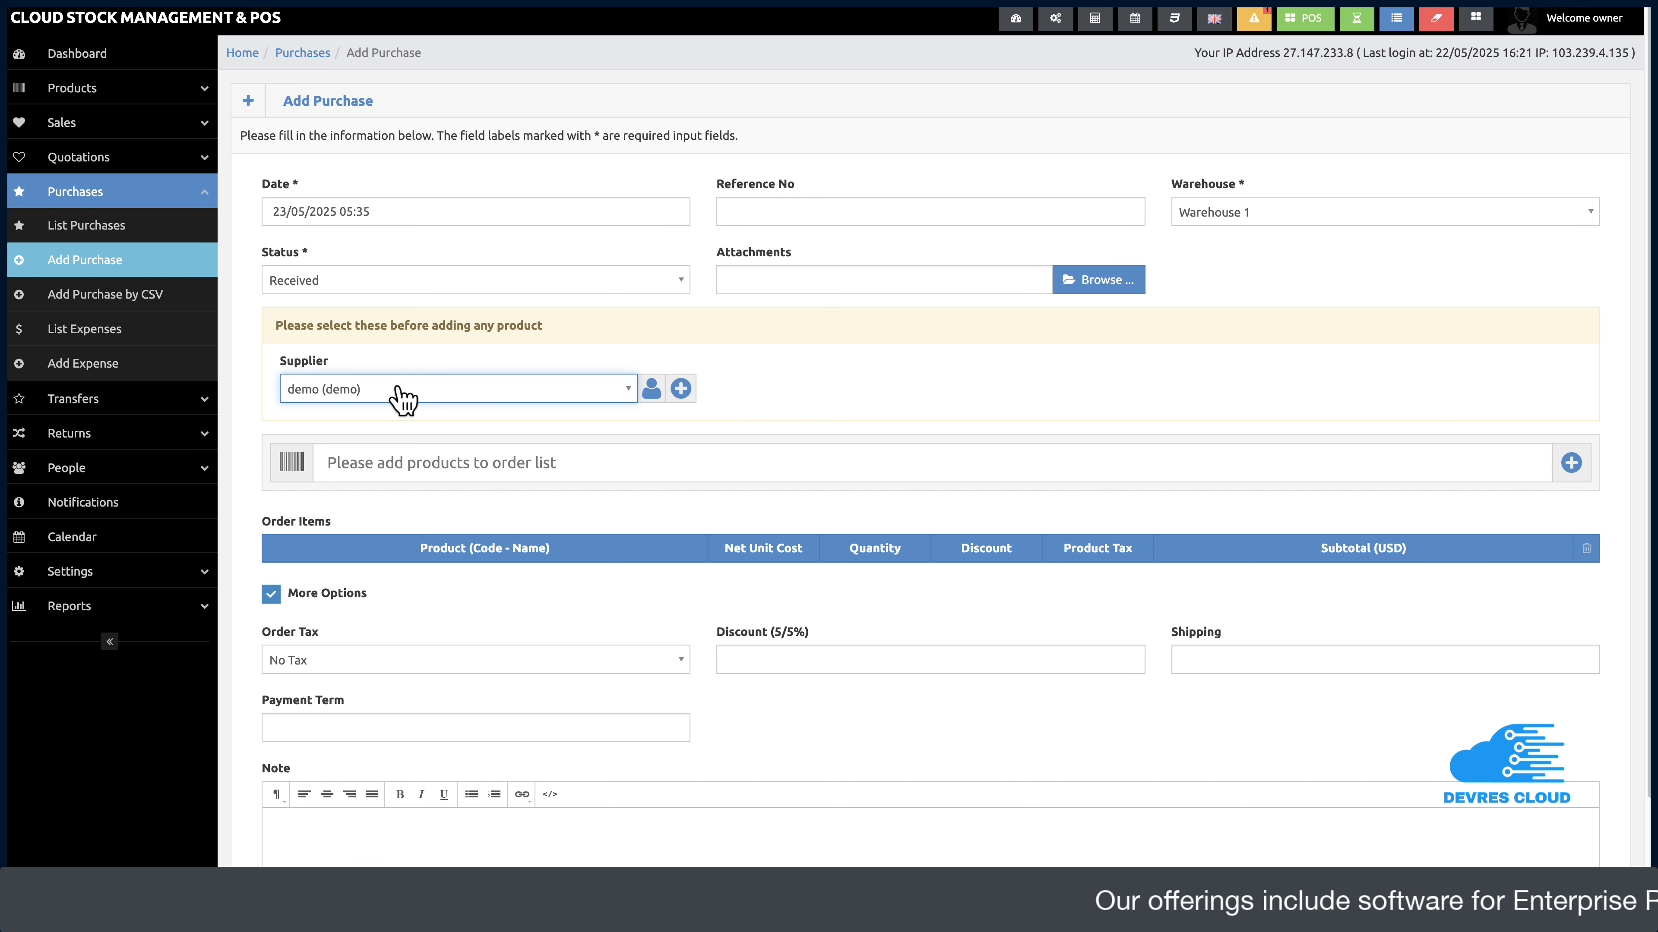
pyautogui.click(358, 394)
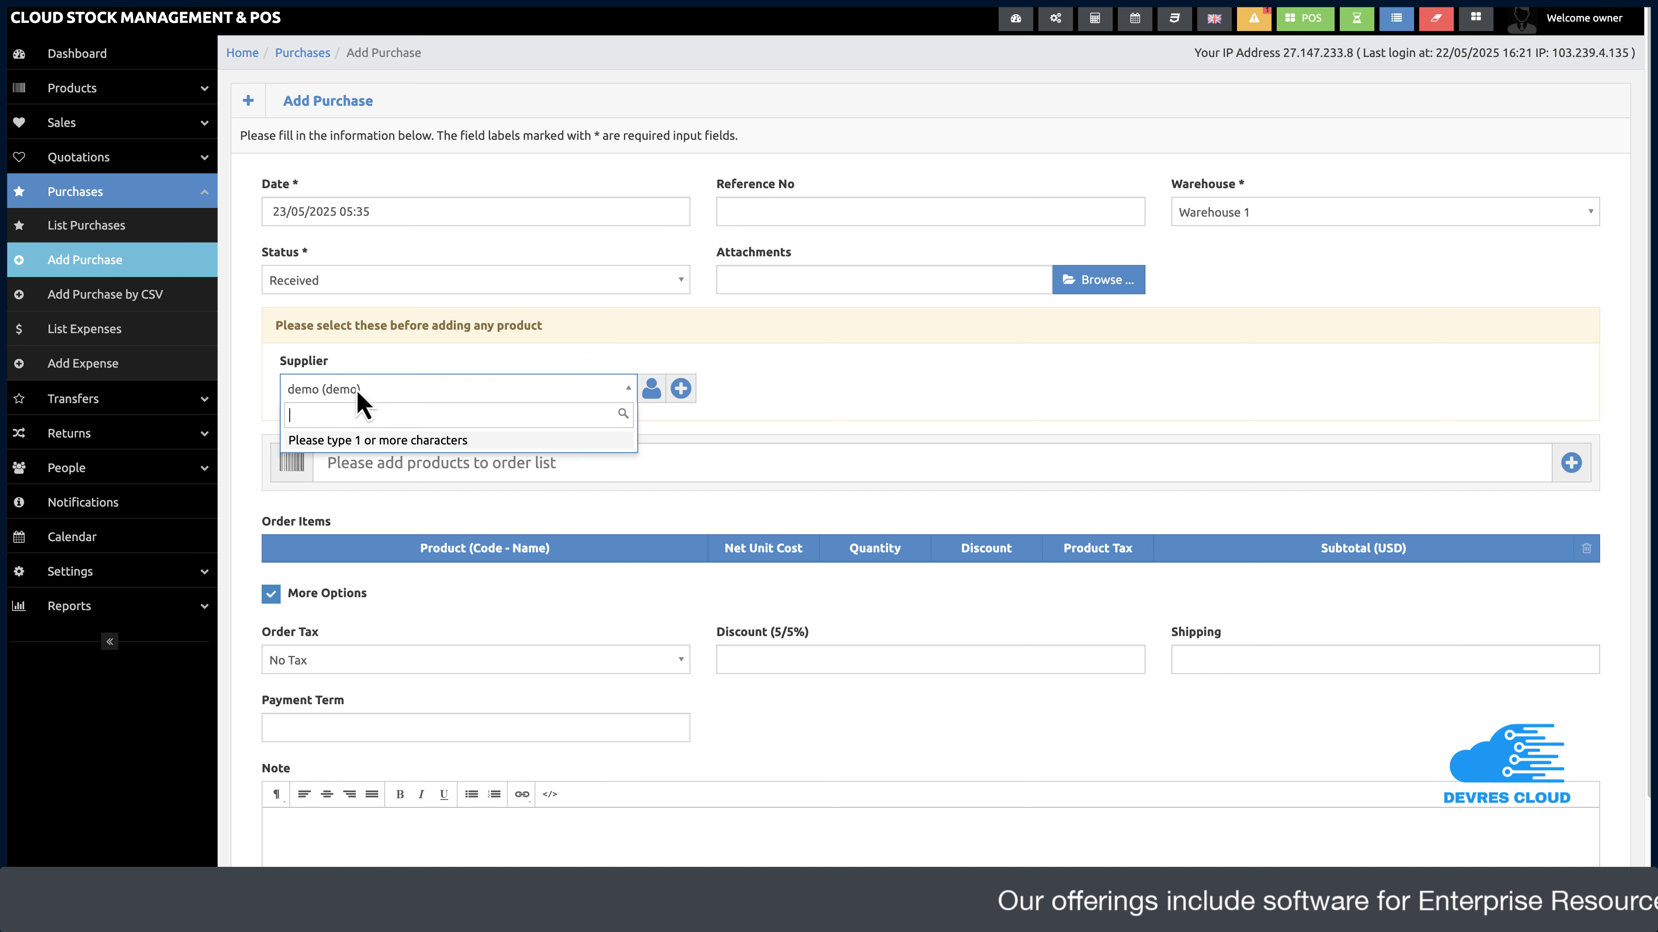
pyautogui.click(359, 391)
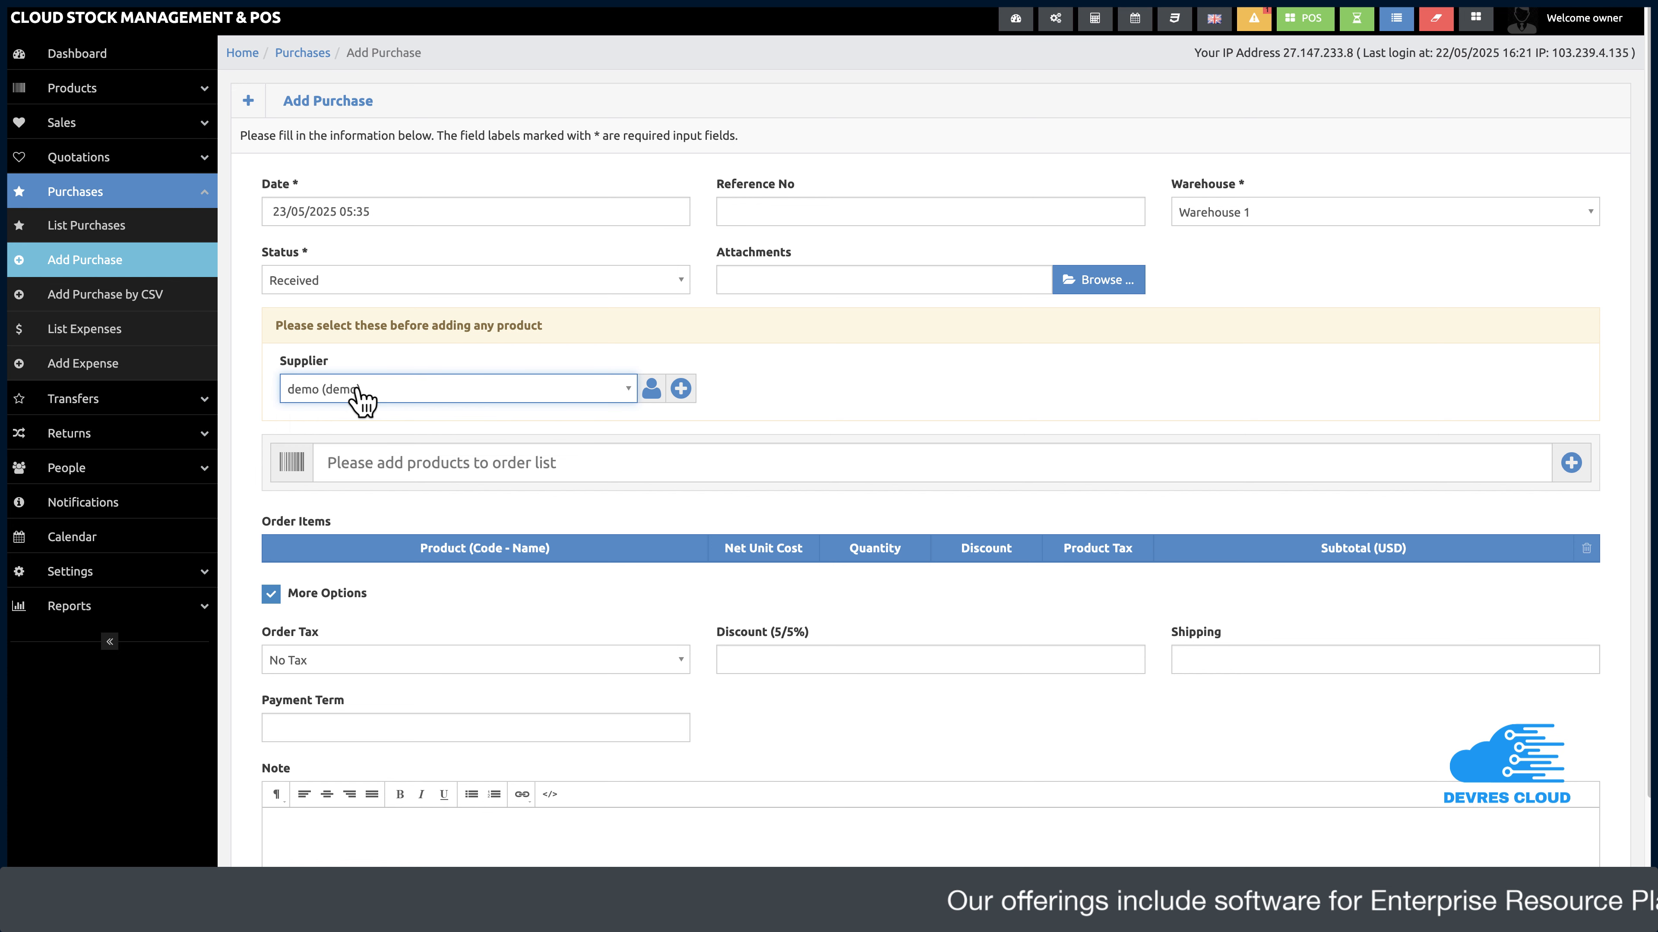
# Step: Add the products Shirt and Tee Shirt to the purchase's order list
pyautogui.click(351, 462)
pyautogui.write('shir')
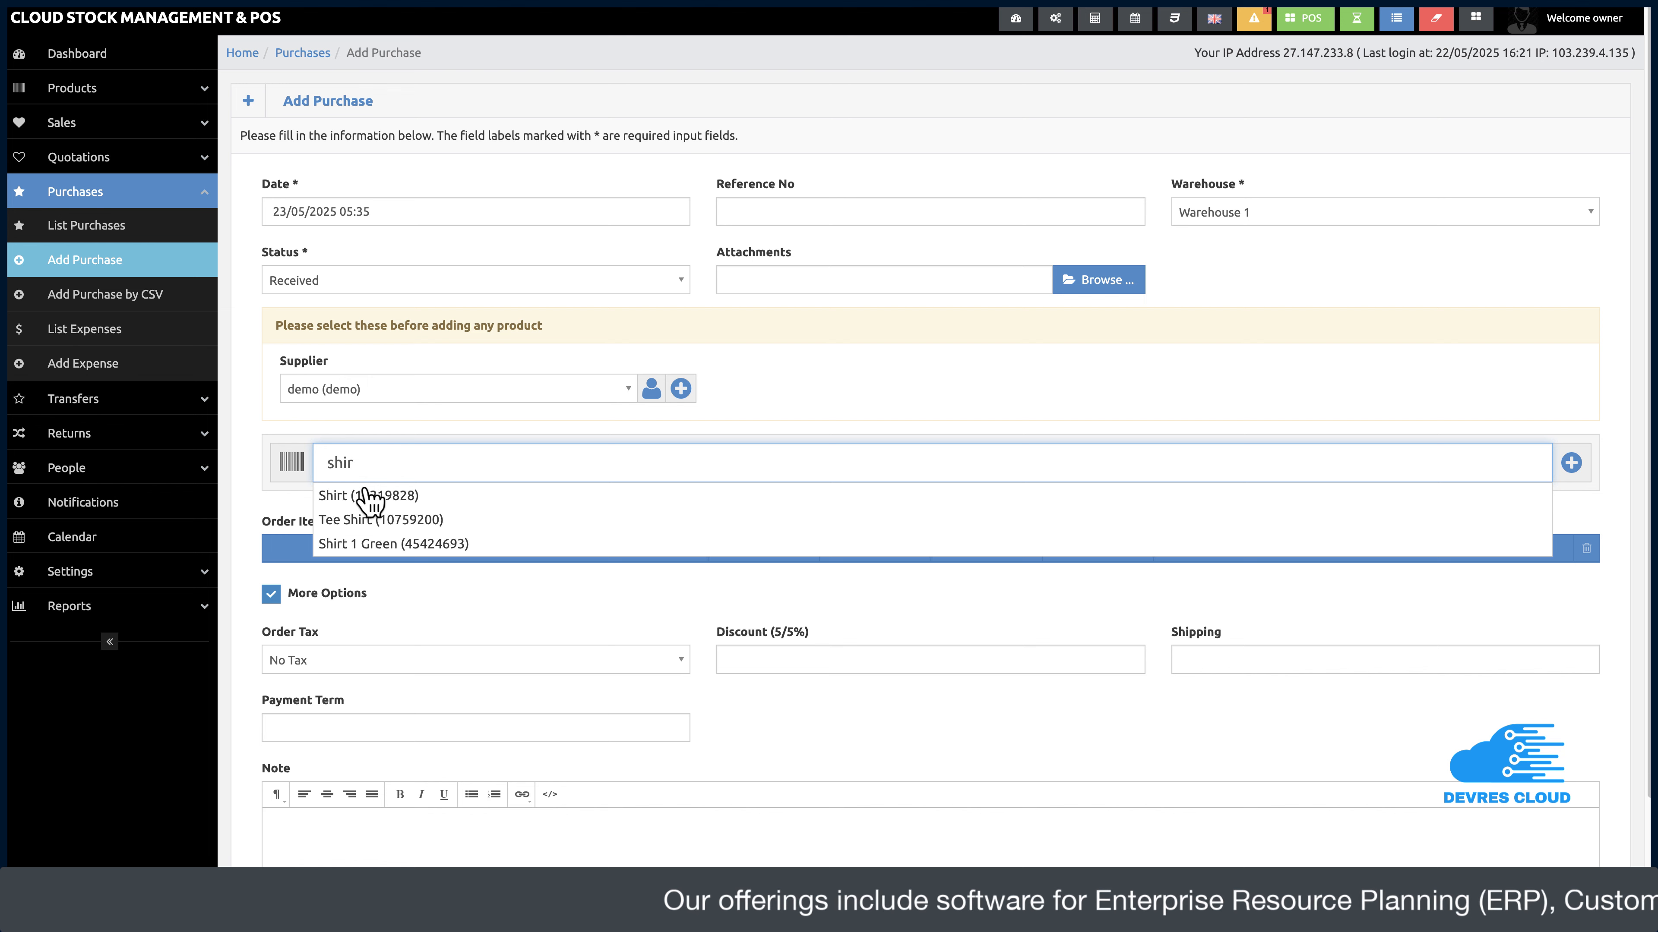
pyautogui.click(366, 494)
pyautogui.write('tee')
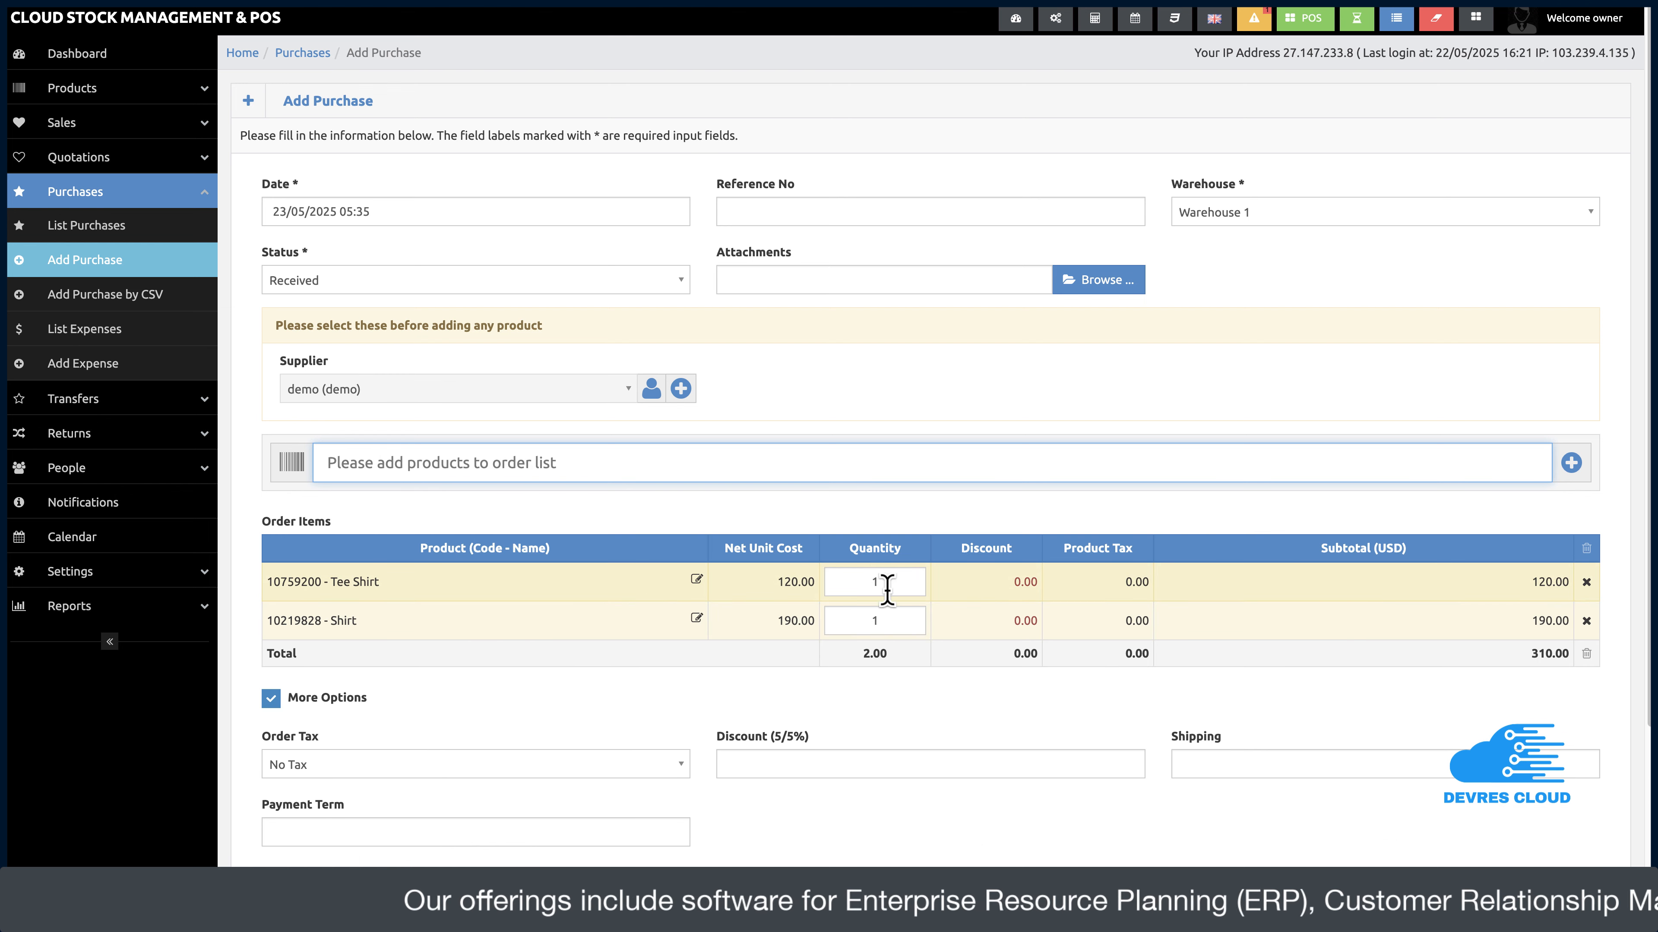
# Step: Set the order quantities to 100 for Tee Shirt and 50 for Shirt
pyautogui.click(878, 581)
pyautogui.write('100')
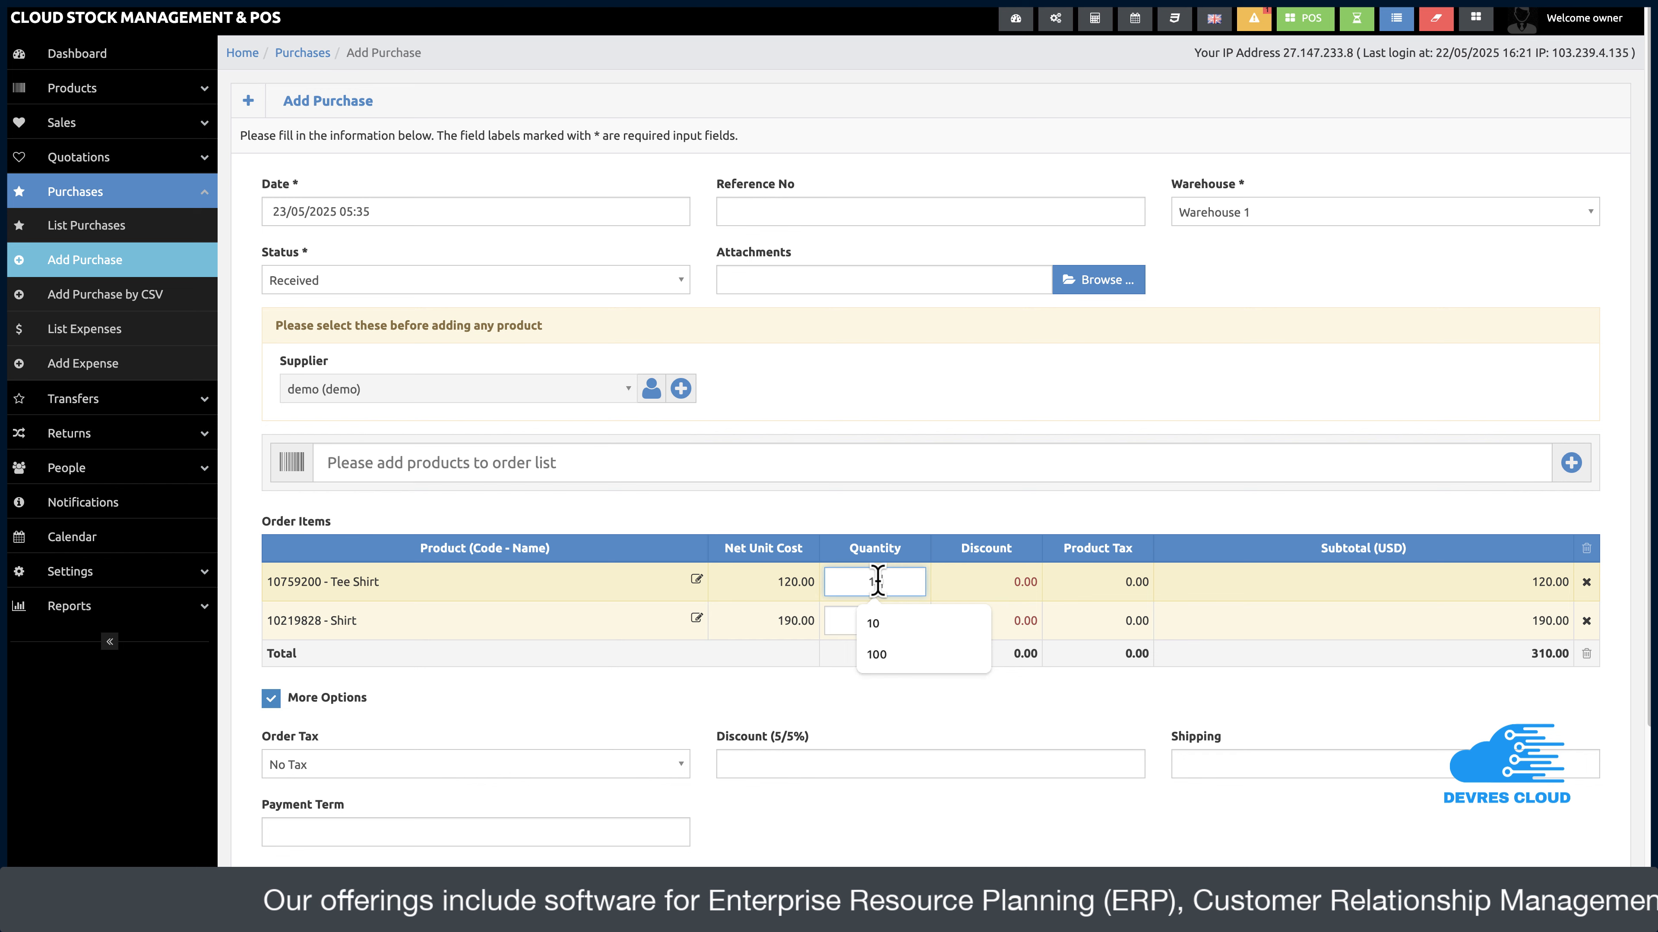
pyautogui.click(887, 620)
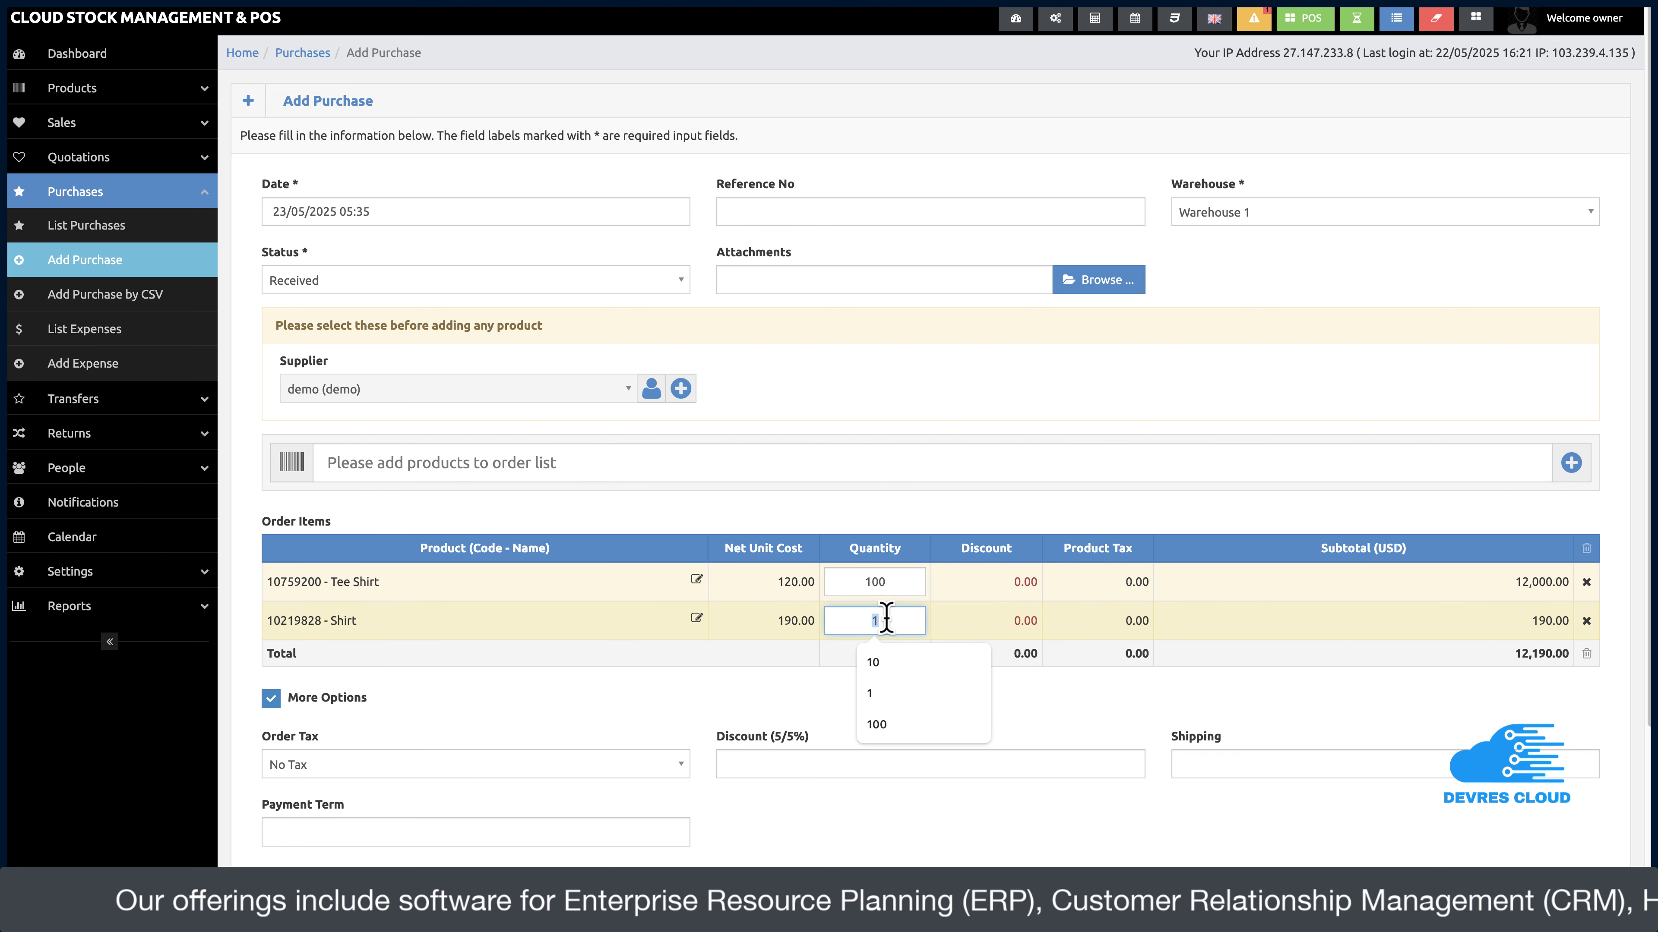
pyautogui.write('50')
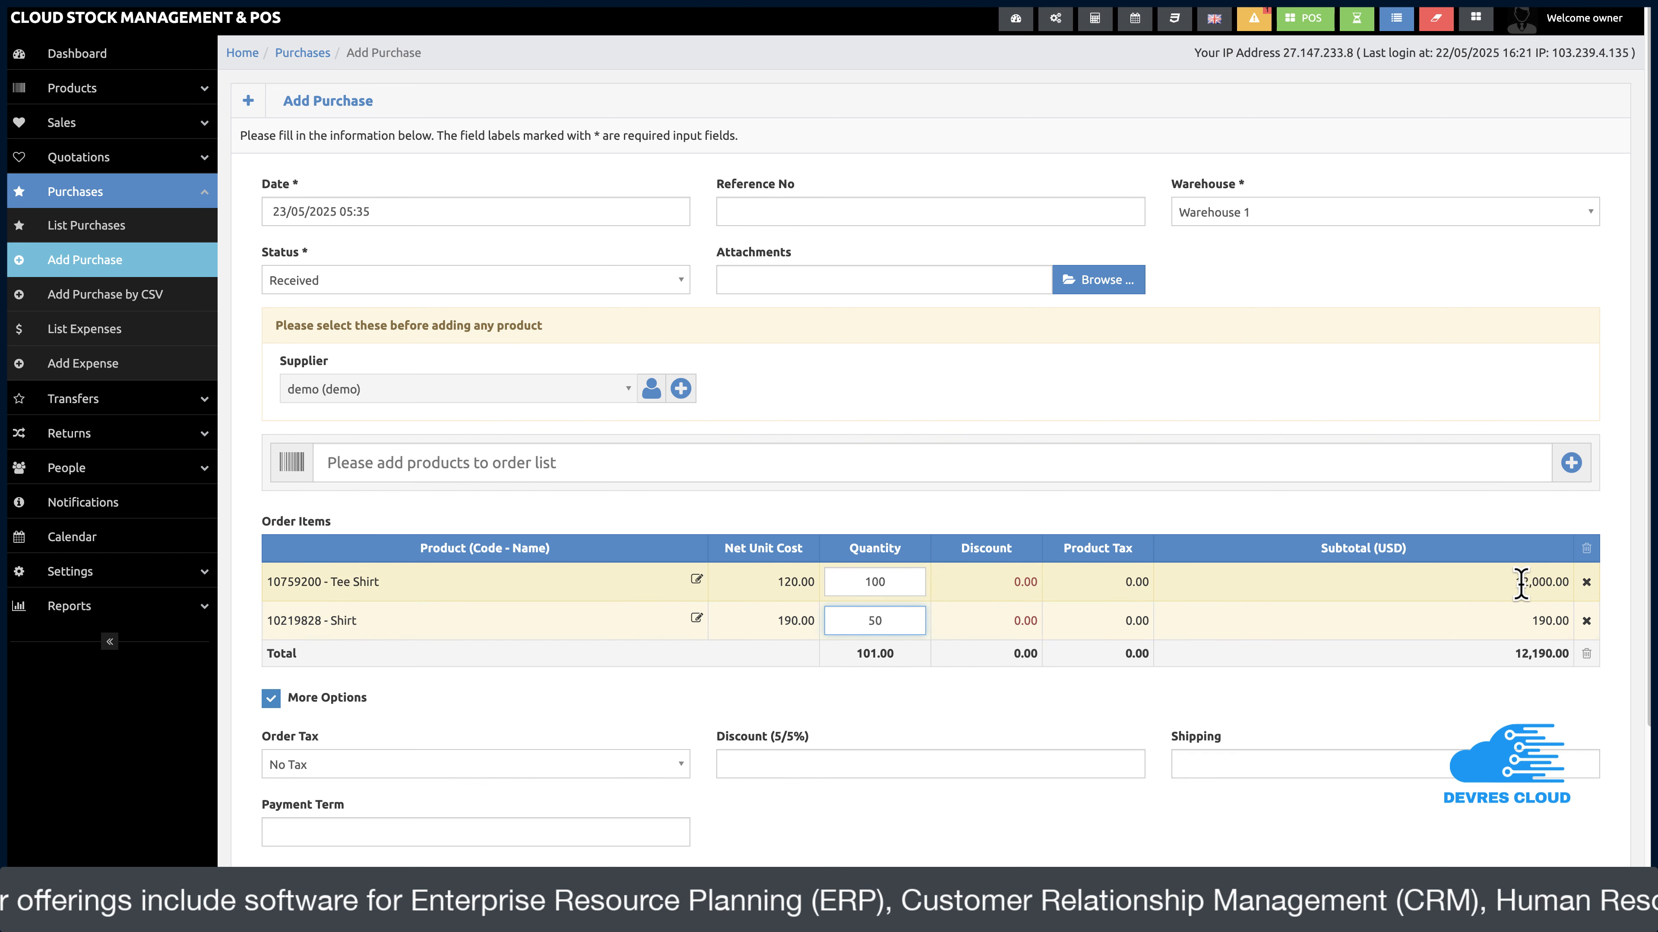
pyautogui.moveTo(1521, 583); pyautogui.dragTo(1548, 581)
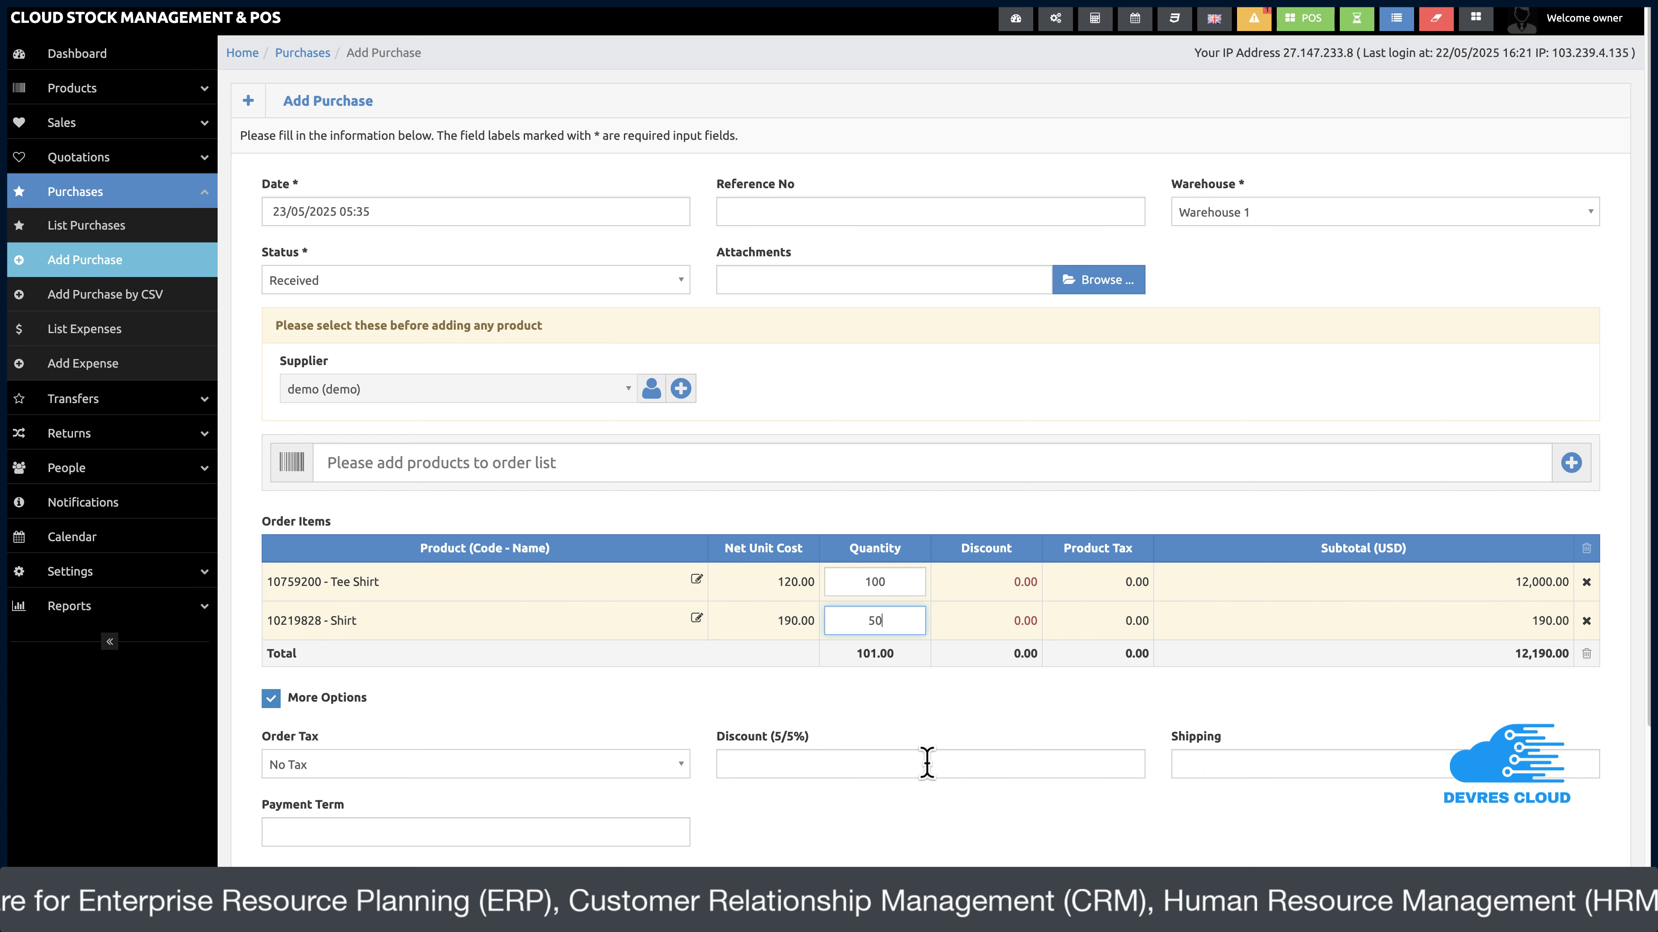
# Step: Apply a 5% discount to the whole purchase
pyautogui.click(802, 764)
pyautogui.write('5')
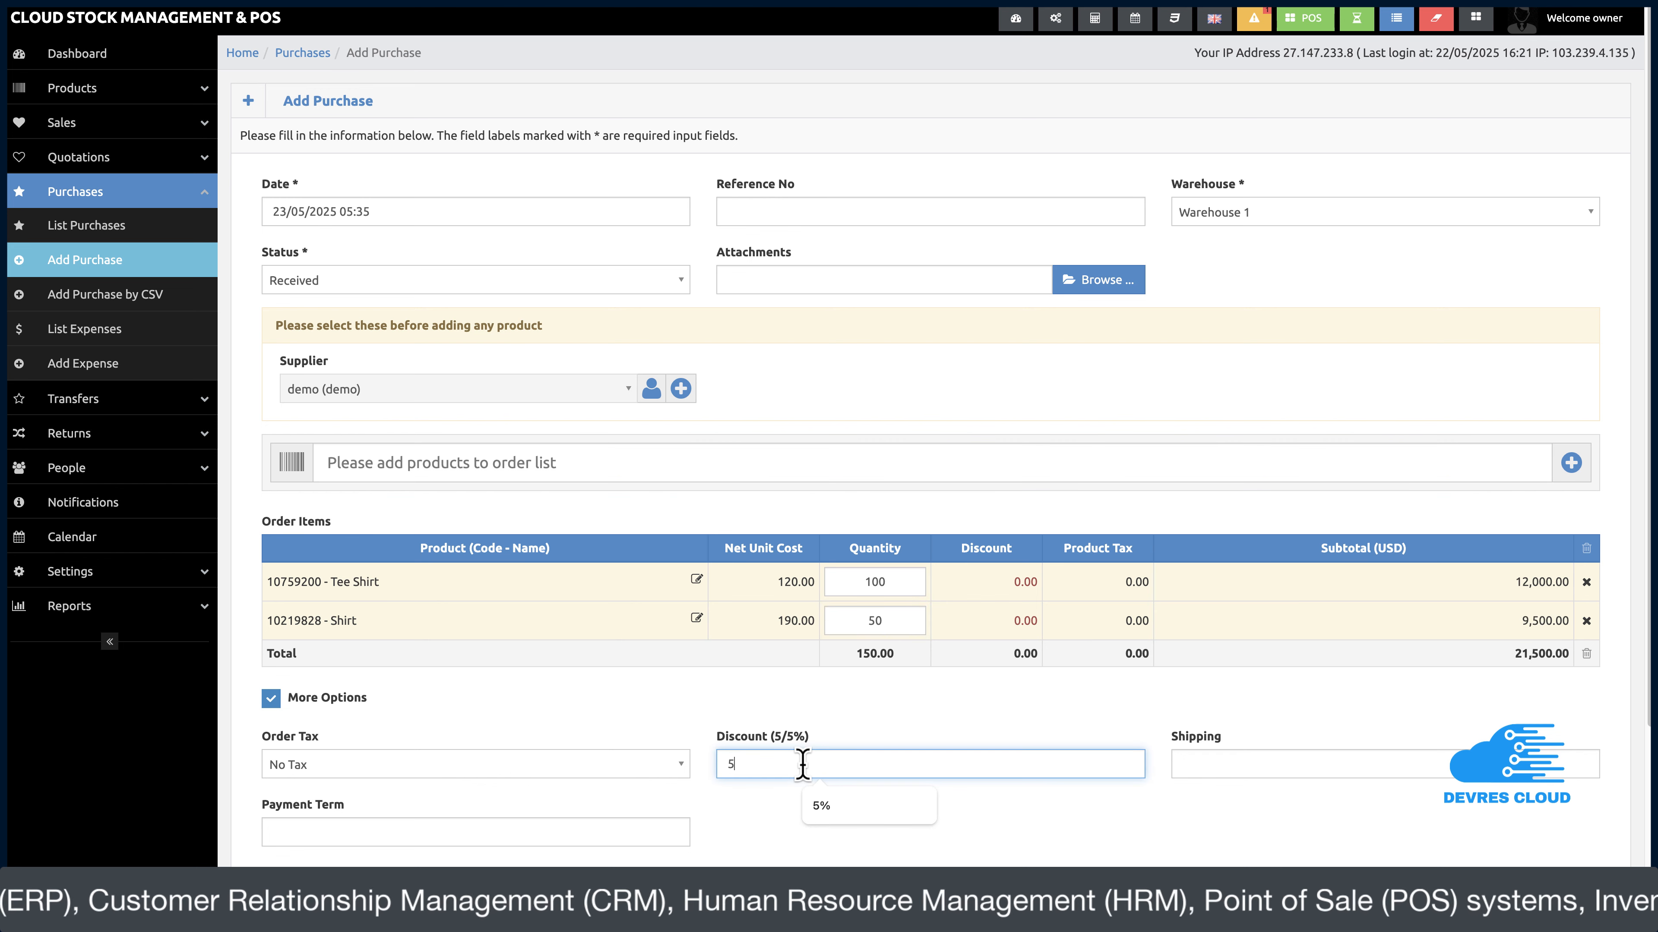
pyautogui.click(846, 816)
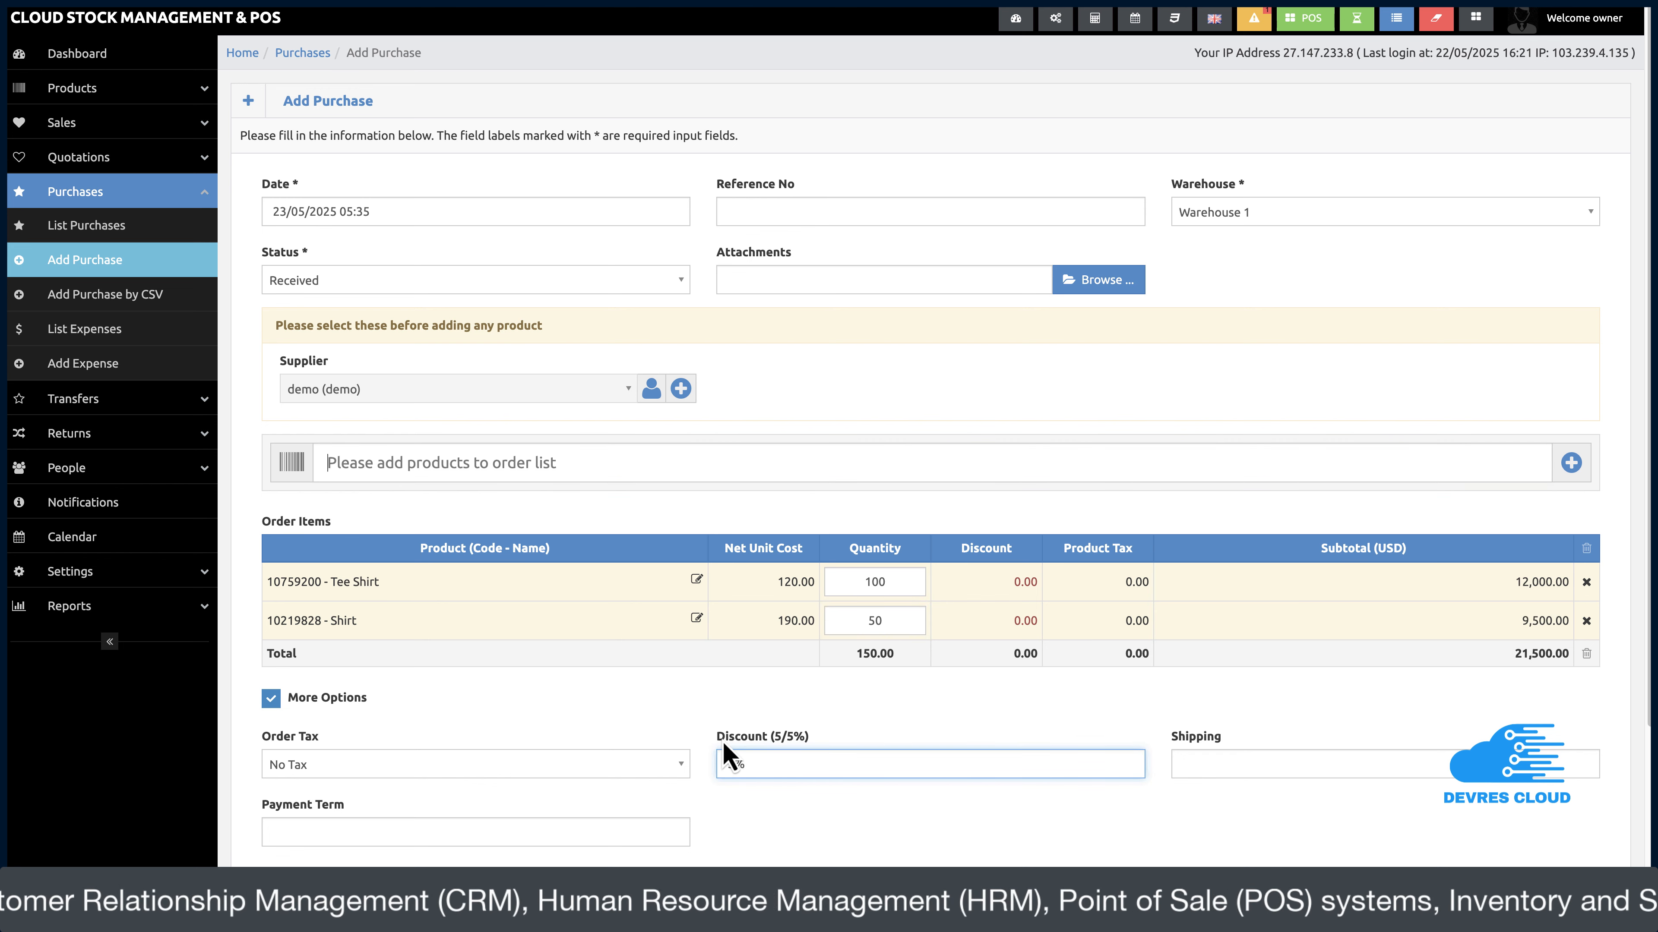
# Step: Review the completed purchase form and set the purchase status to Ordered
pyautogui.scroll(-1, 729, 752)
pyautogui.scroll(-2, 683, 729)
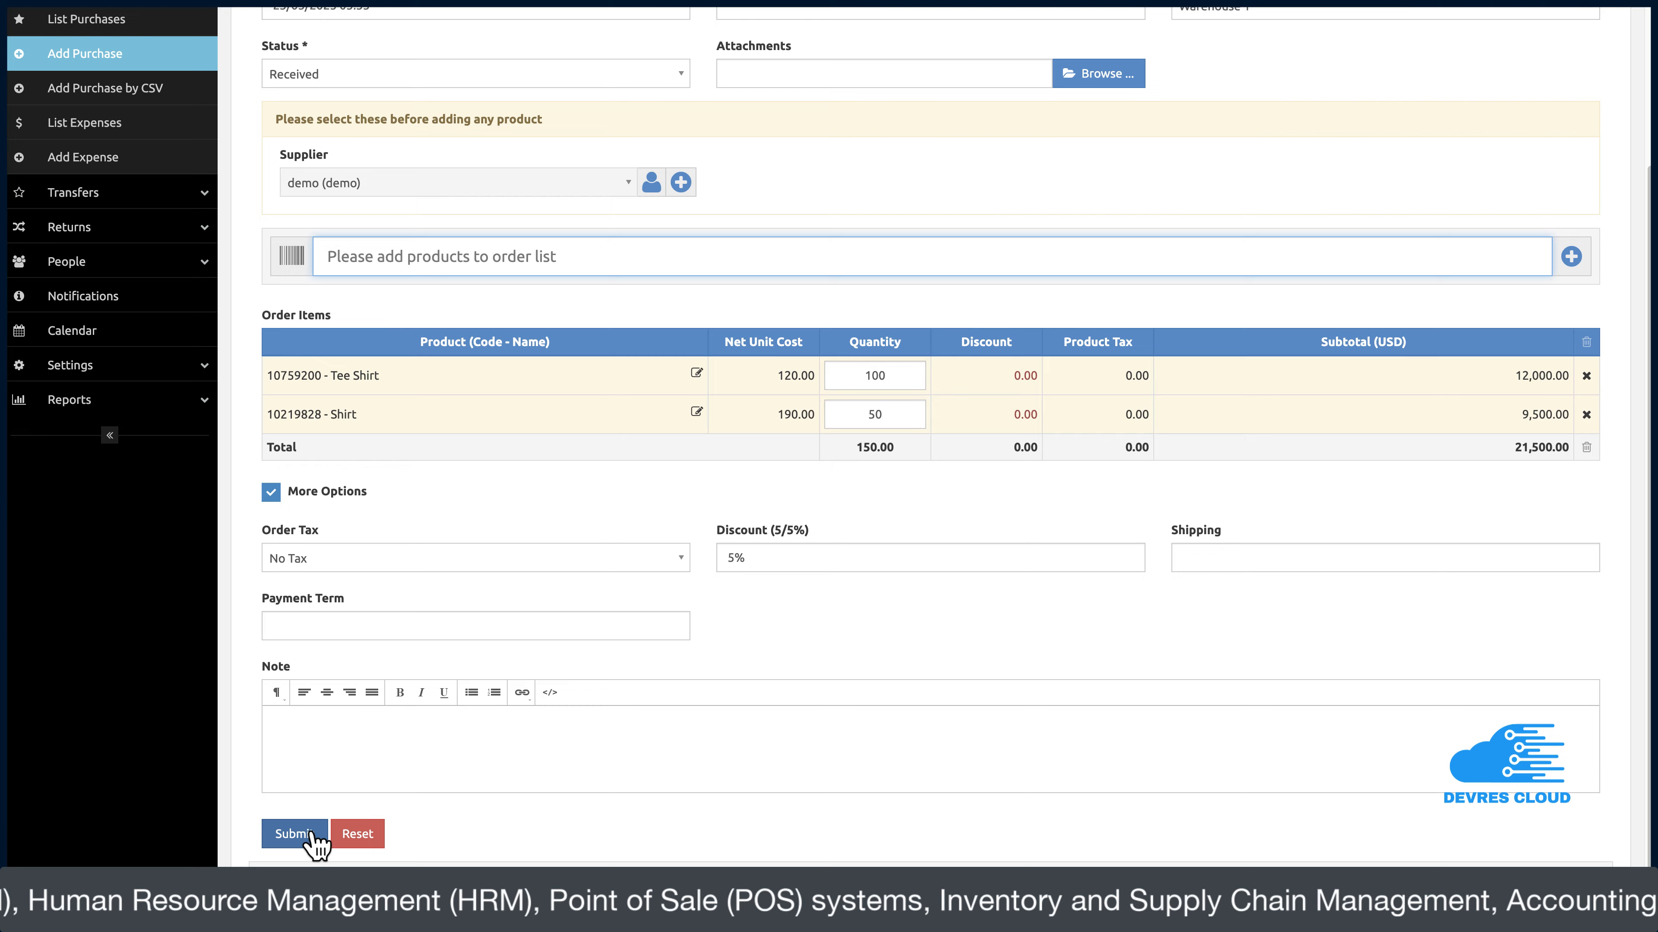
pyautogui.scroll(3, 311, 841)
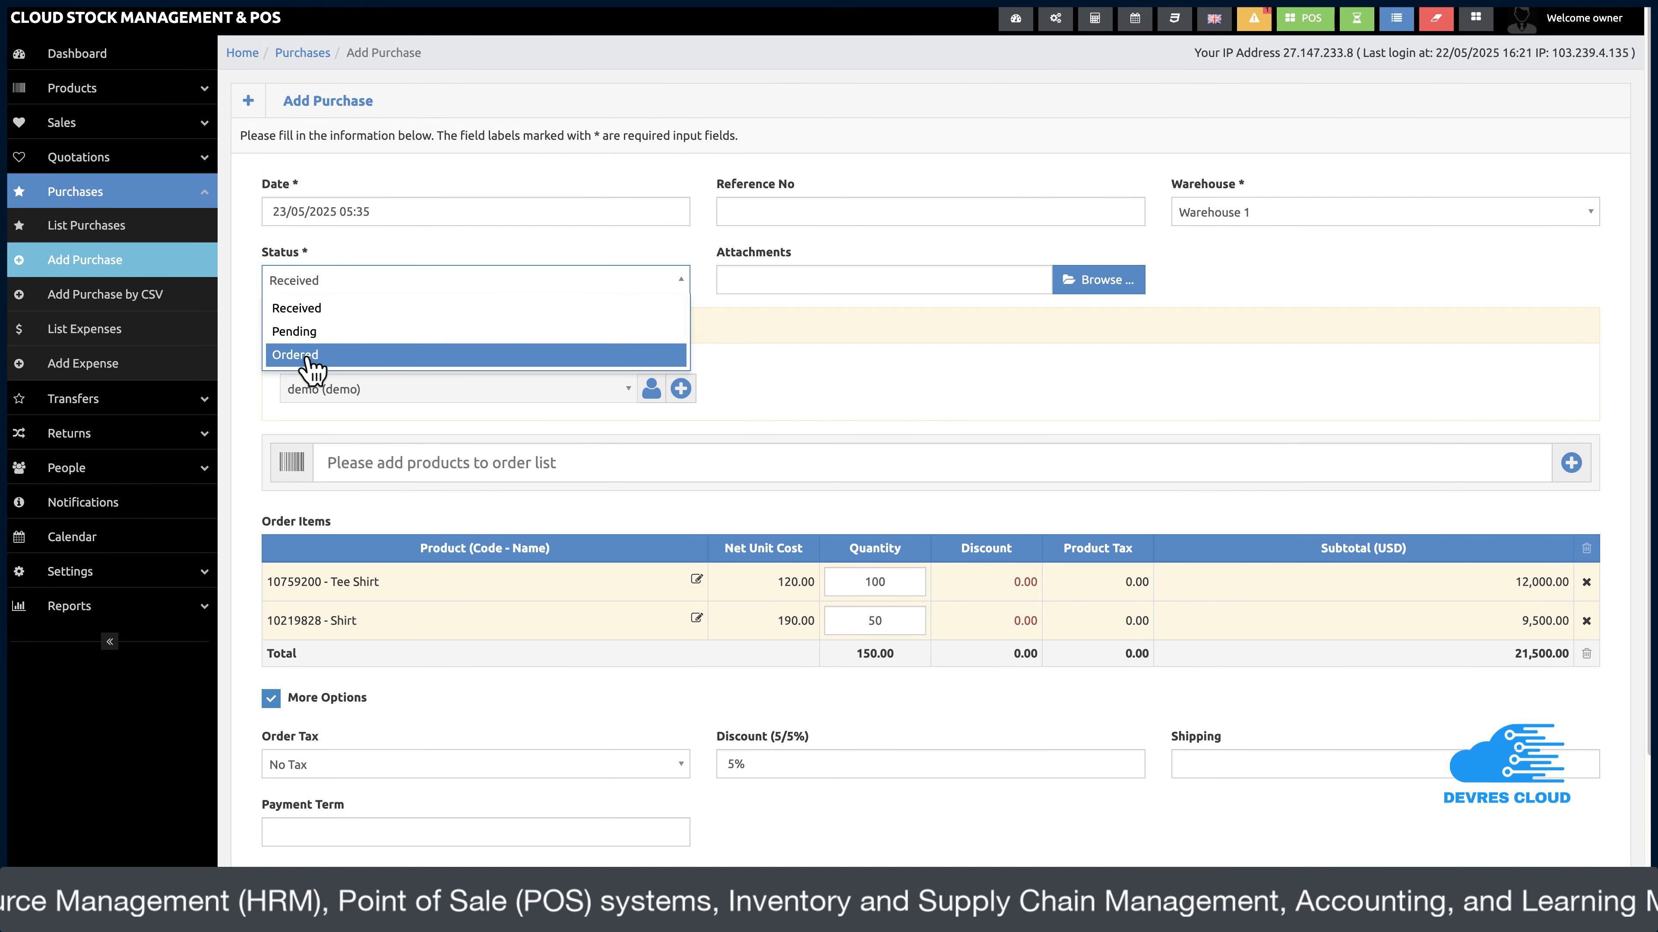
pyautogui.click(315, 370)
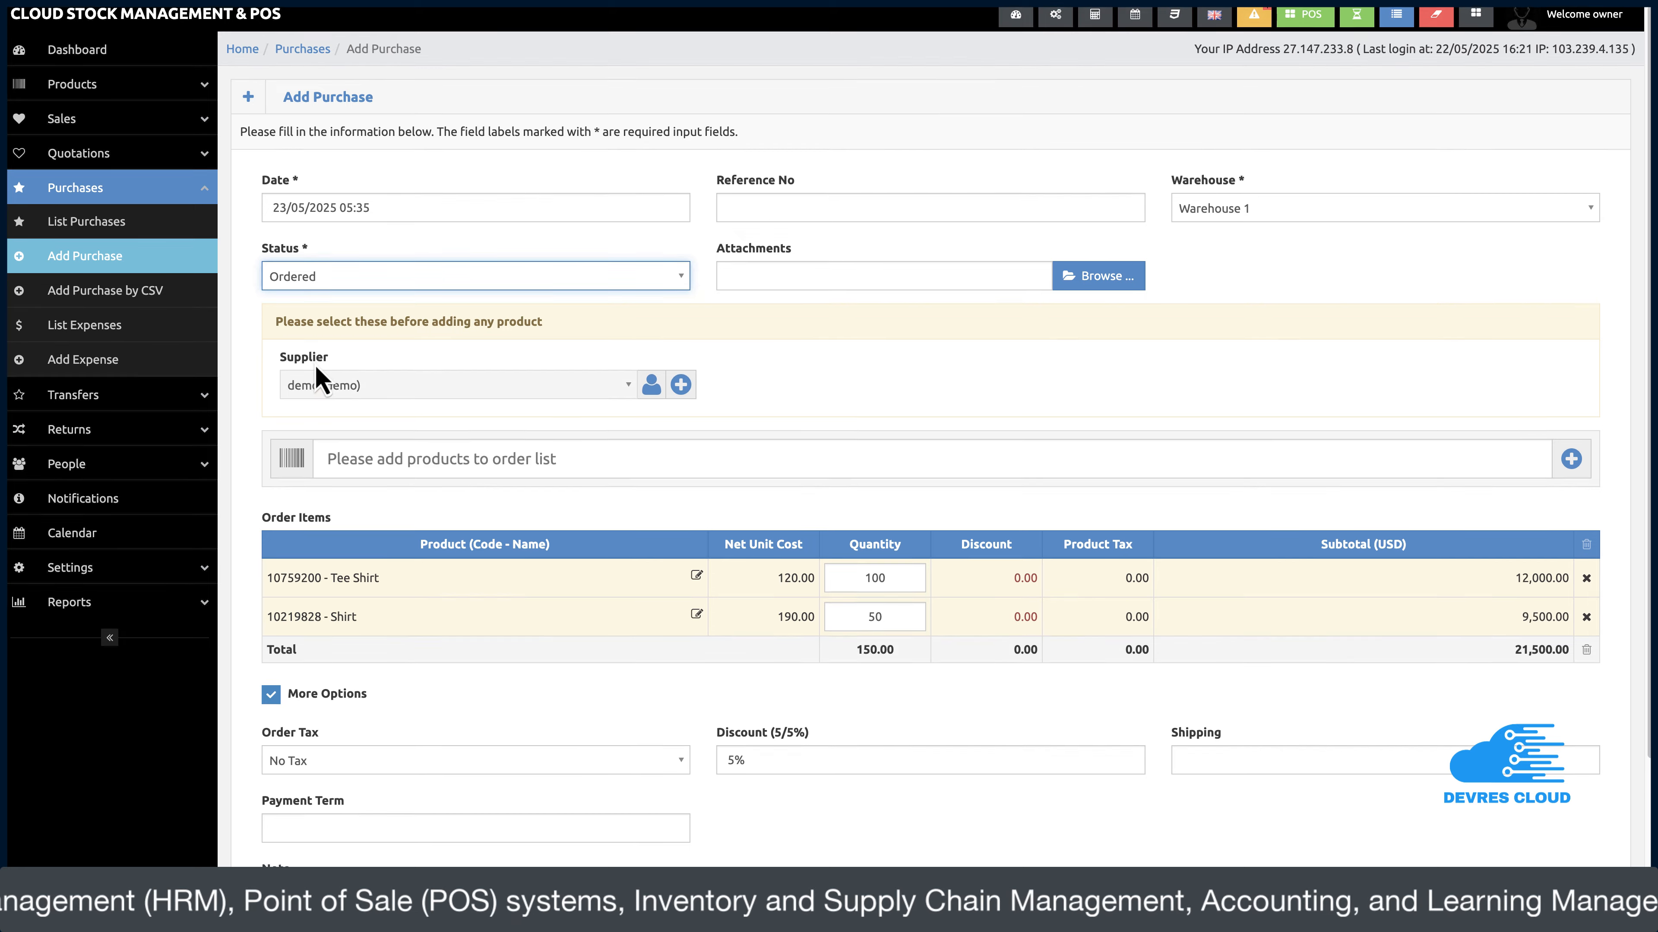
# Step: Submit the new purchase and check the stock quantities in the product list
pyautogui.scroll(-3, 315, 365)
pyautogui.click(303, 842)
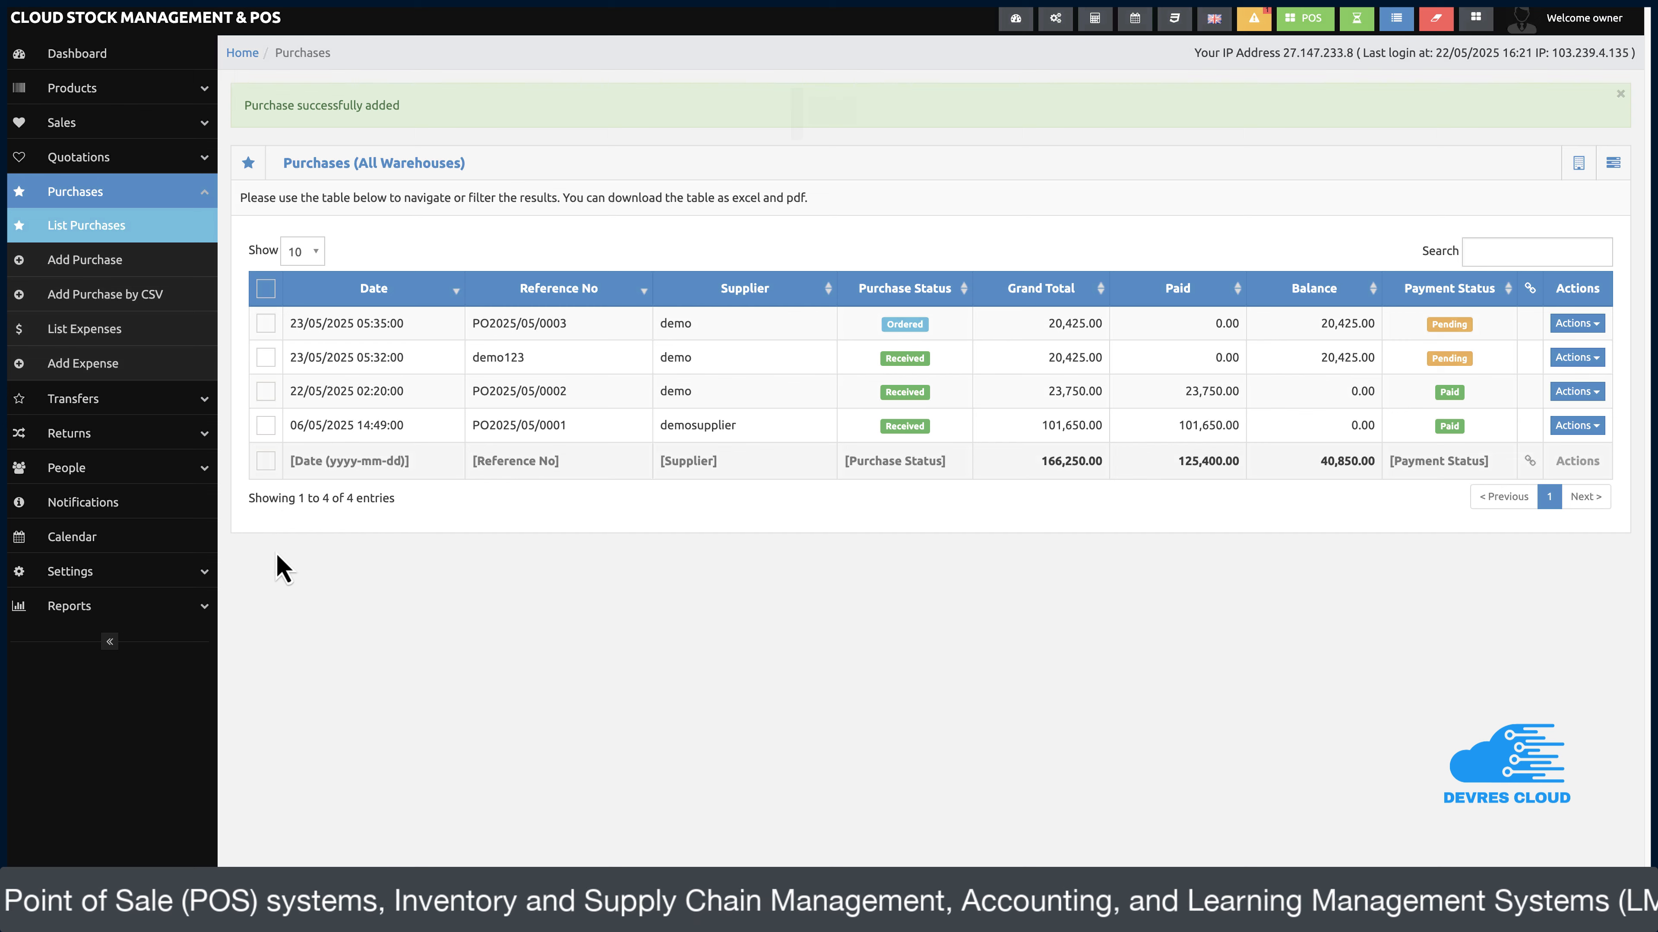
pyautogui.click(106, 91)
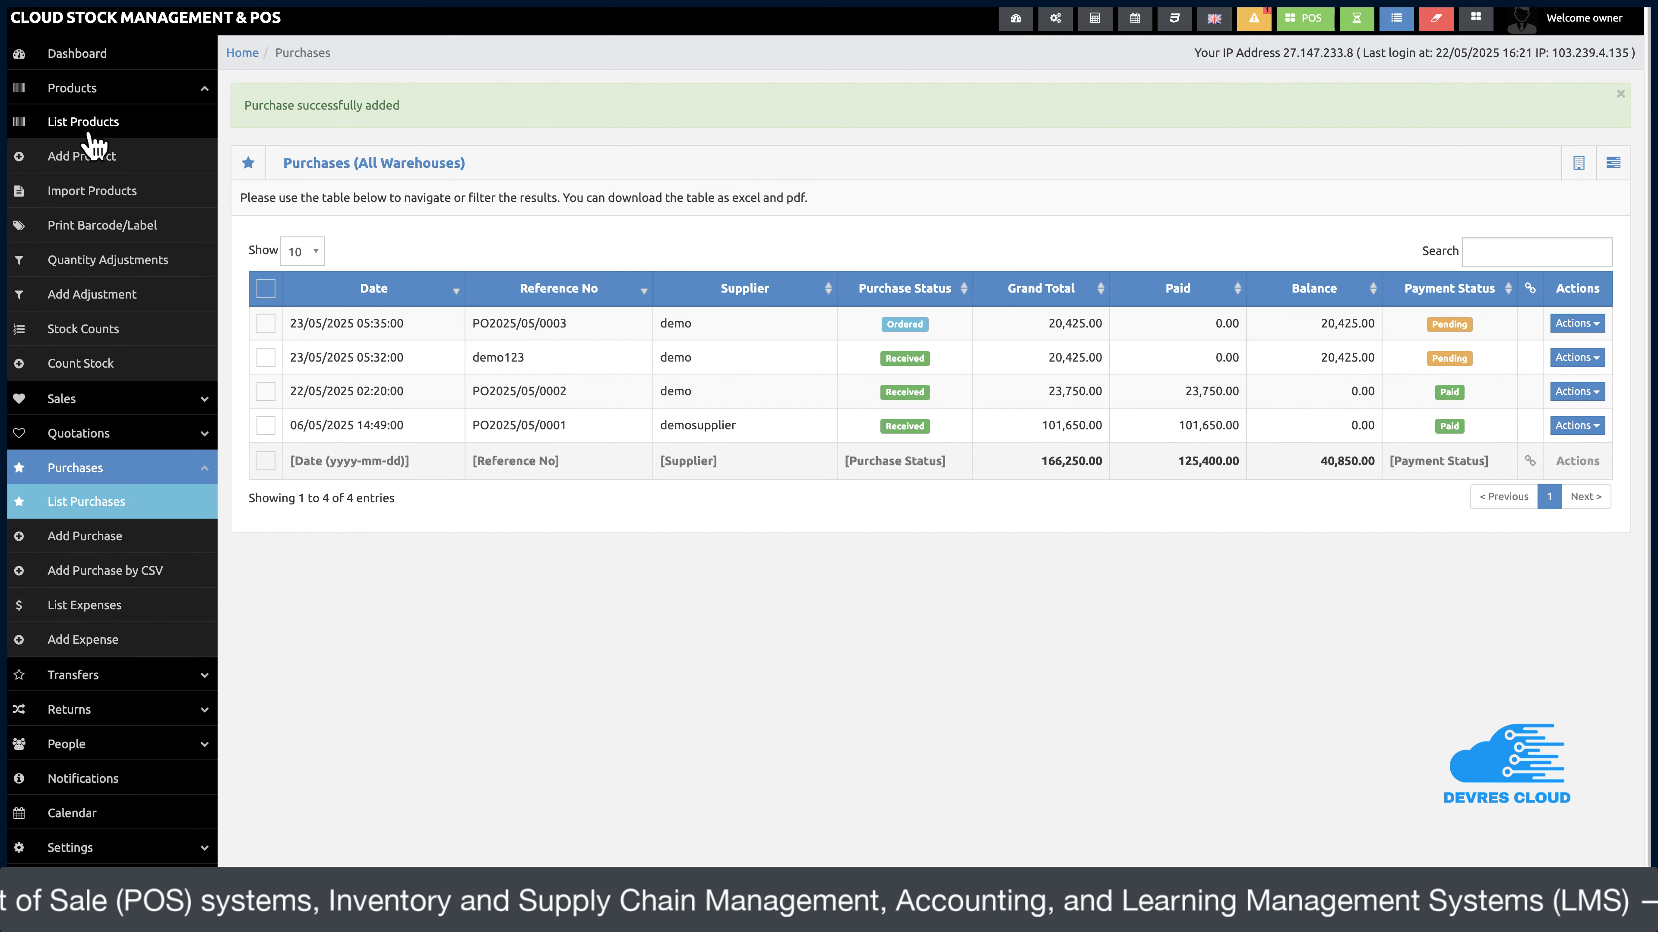
pyautogui.click(88, 131)
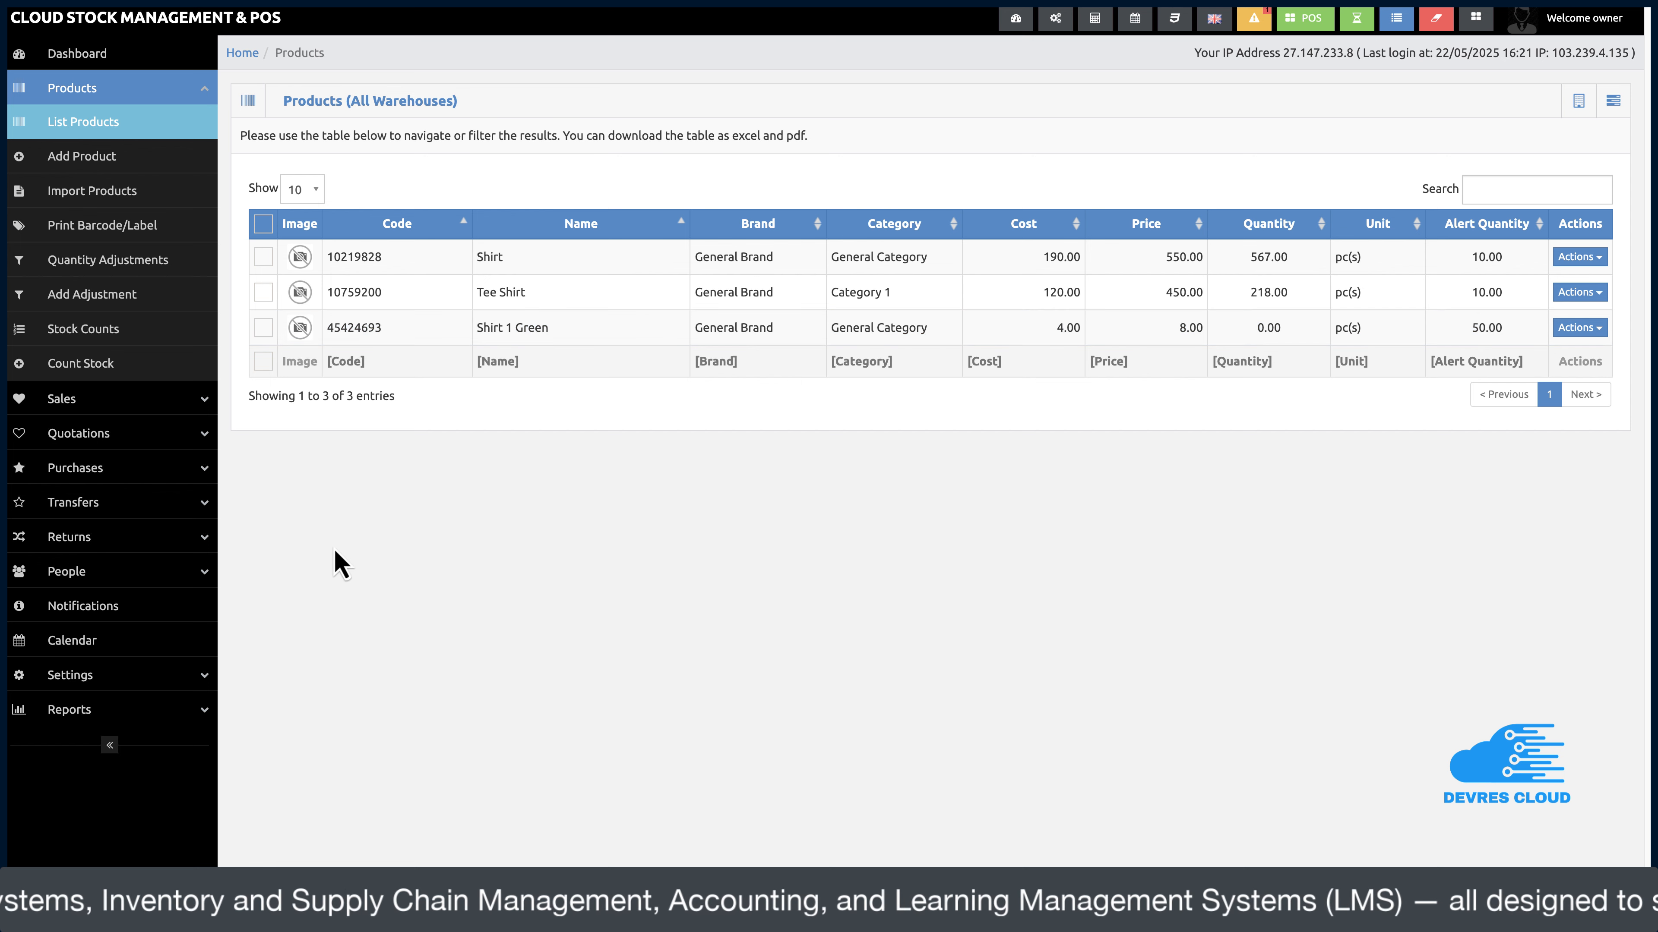
# Step: Open the details of the newest purchase from supplier demo and view its payments
pyautogui.click(204, 481)
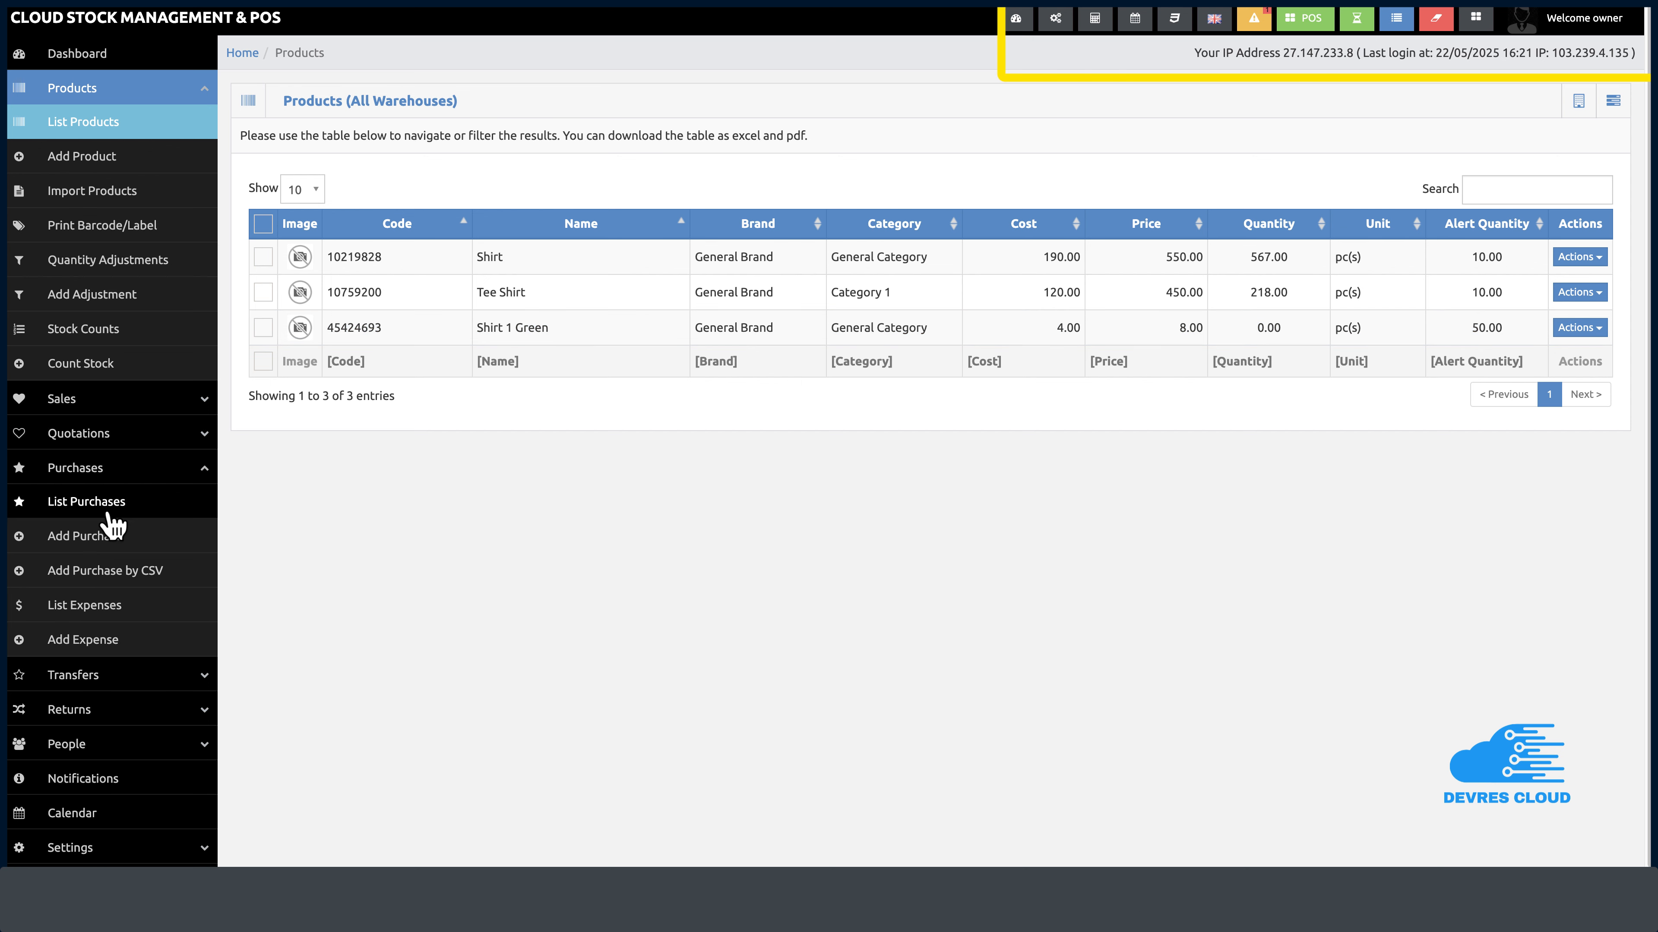
pyautogui.click(110, 512)
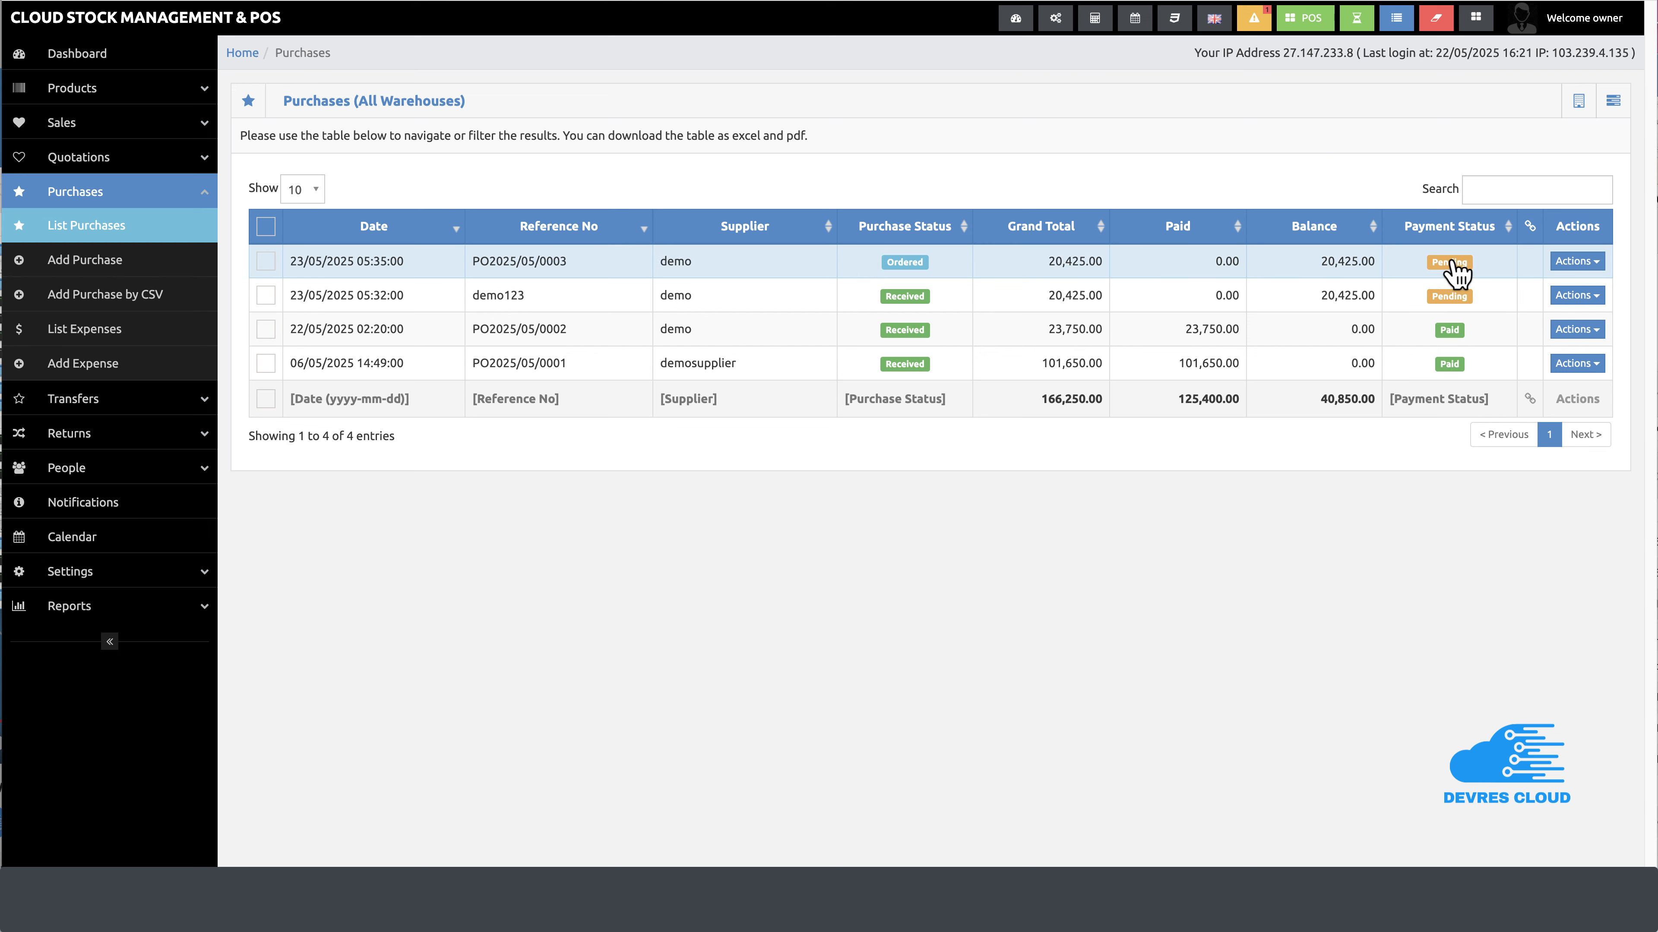
pyautogui.click(1596, 262)
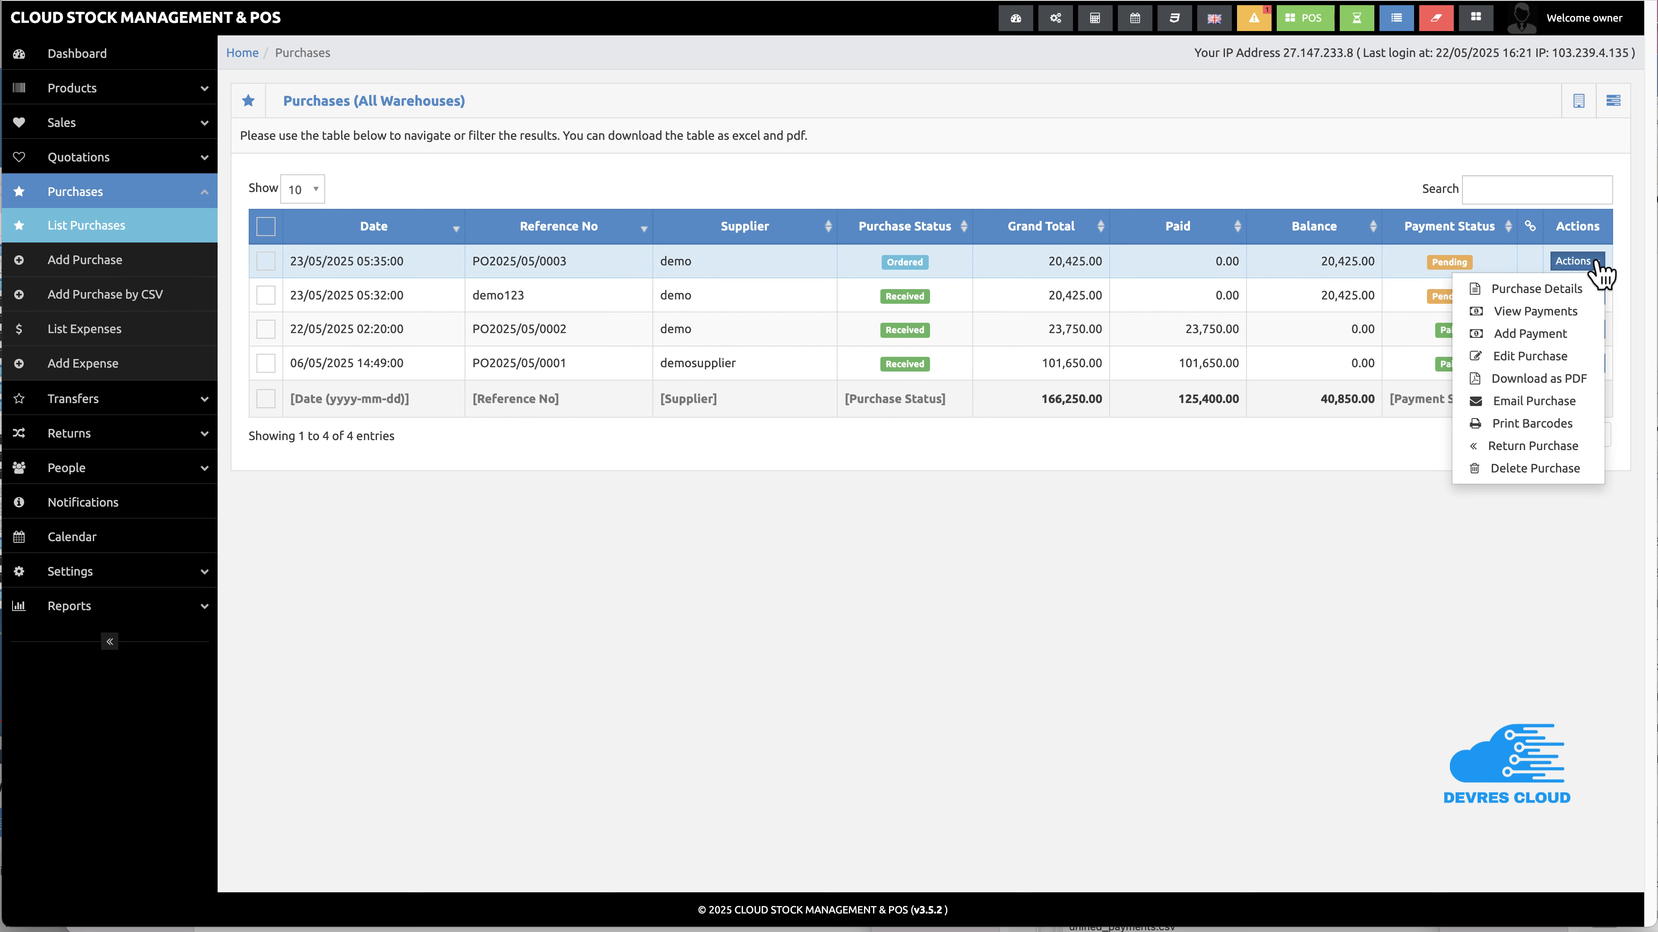
pyautogui.click(1574, 288)
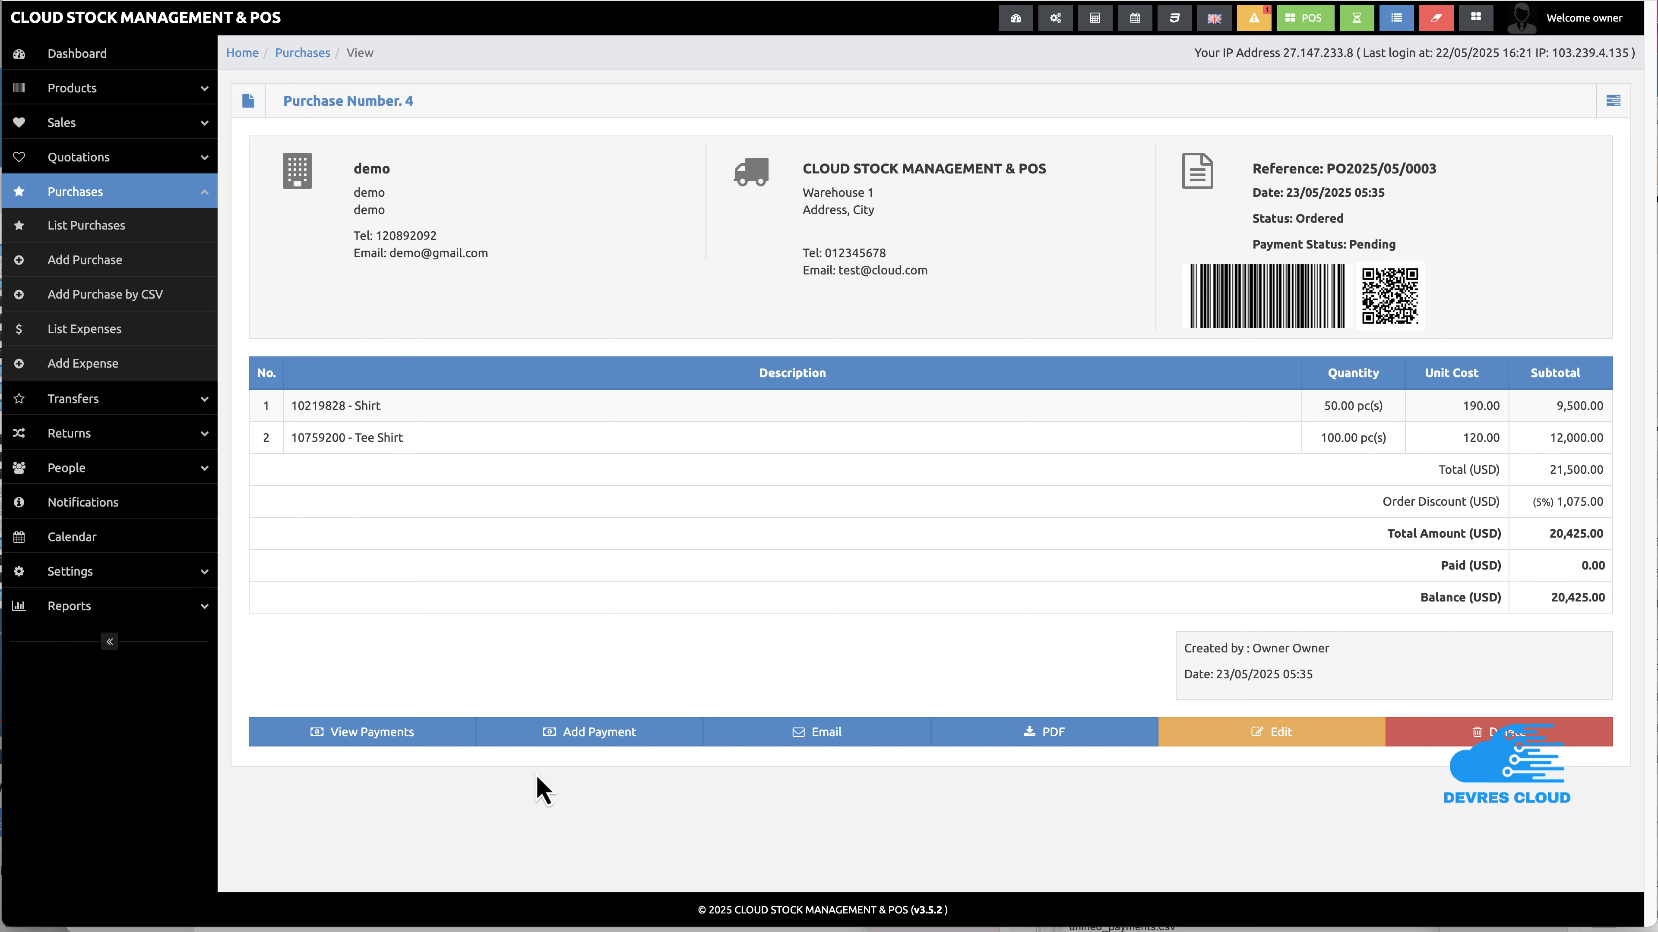
pyautogui.click(394, 738)
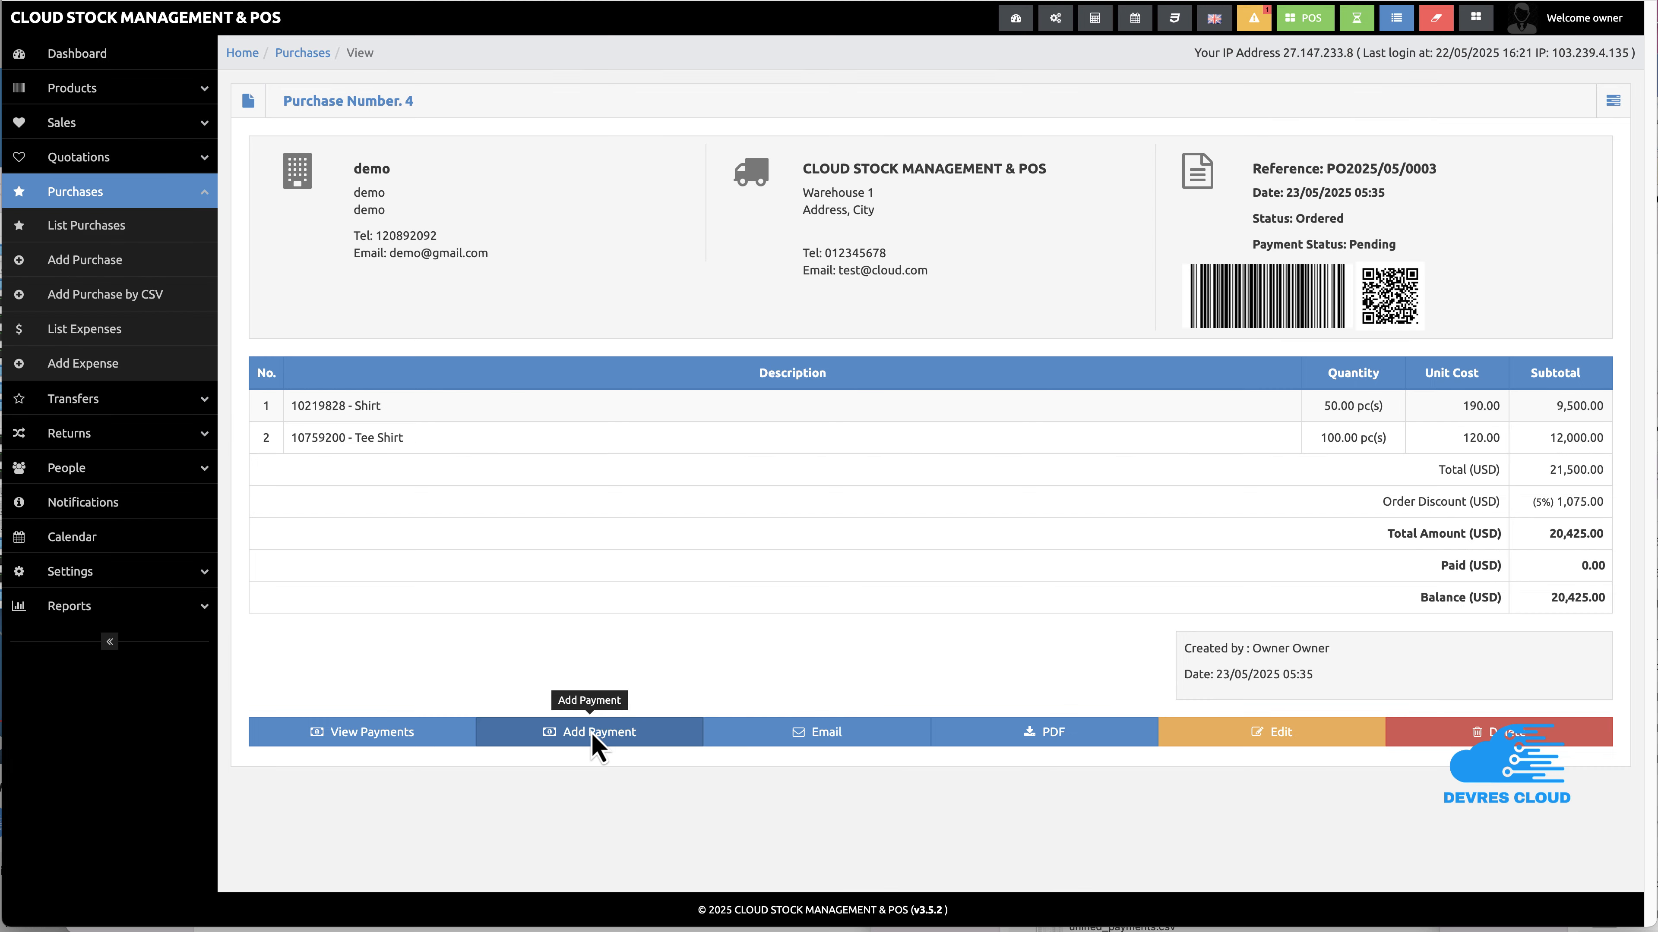
# Step: Add a cash payment of 5000 to the purchase
pyautogui.click(594, 731)
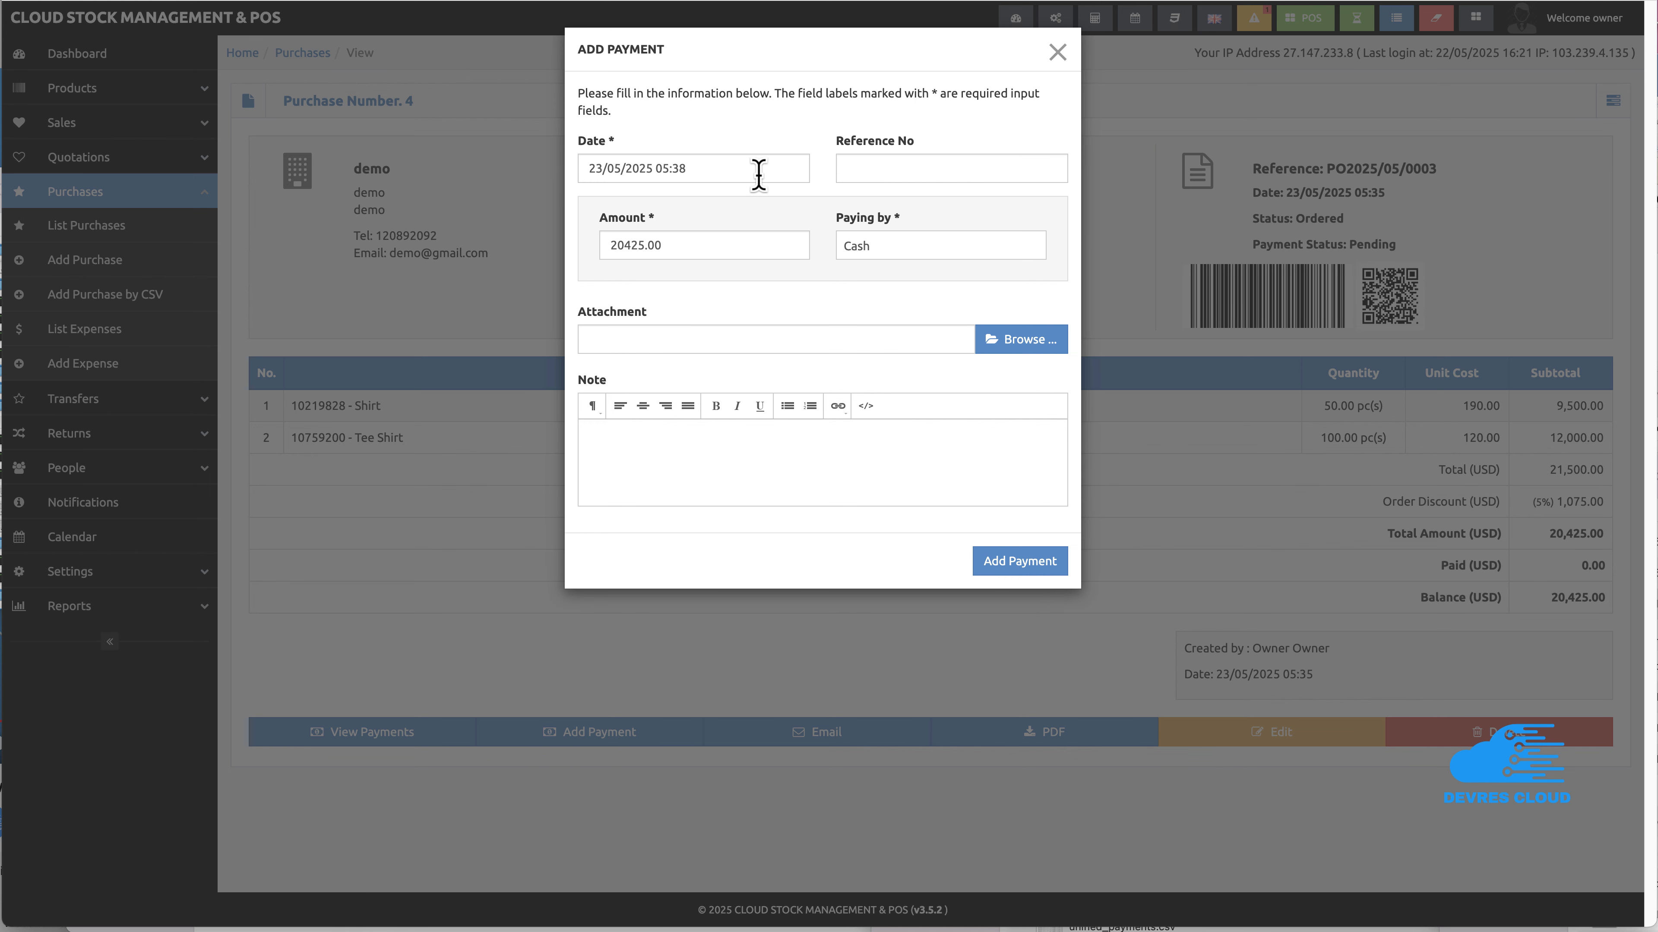
pyautogui.doubleClick(599, 250)
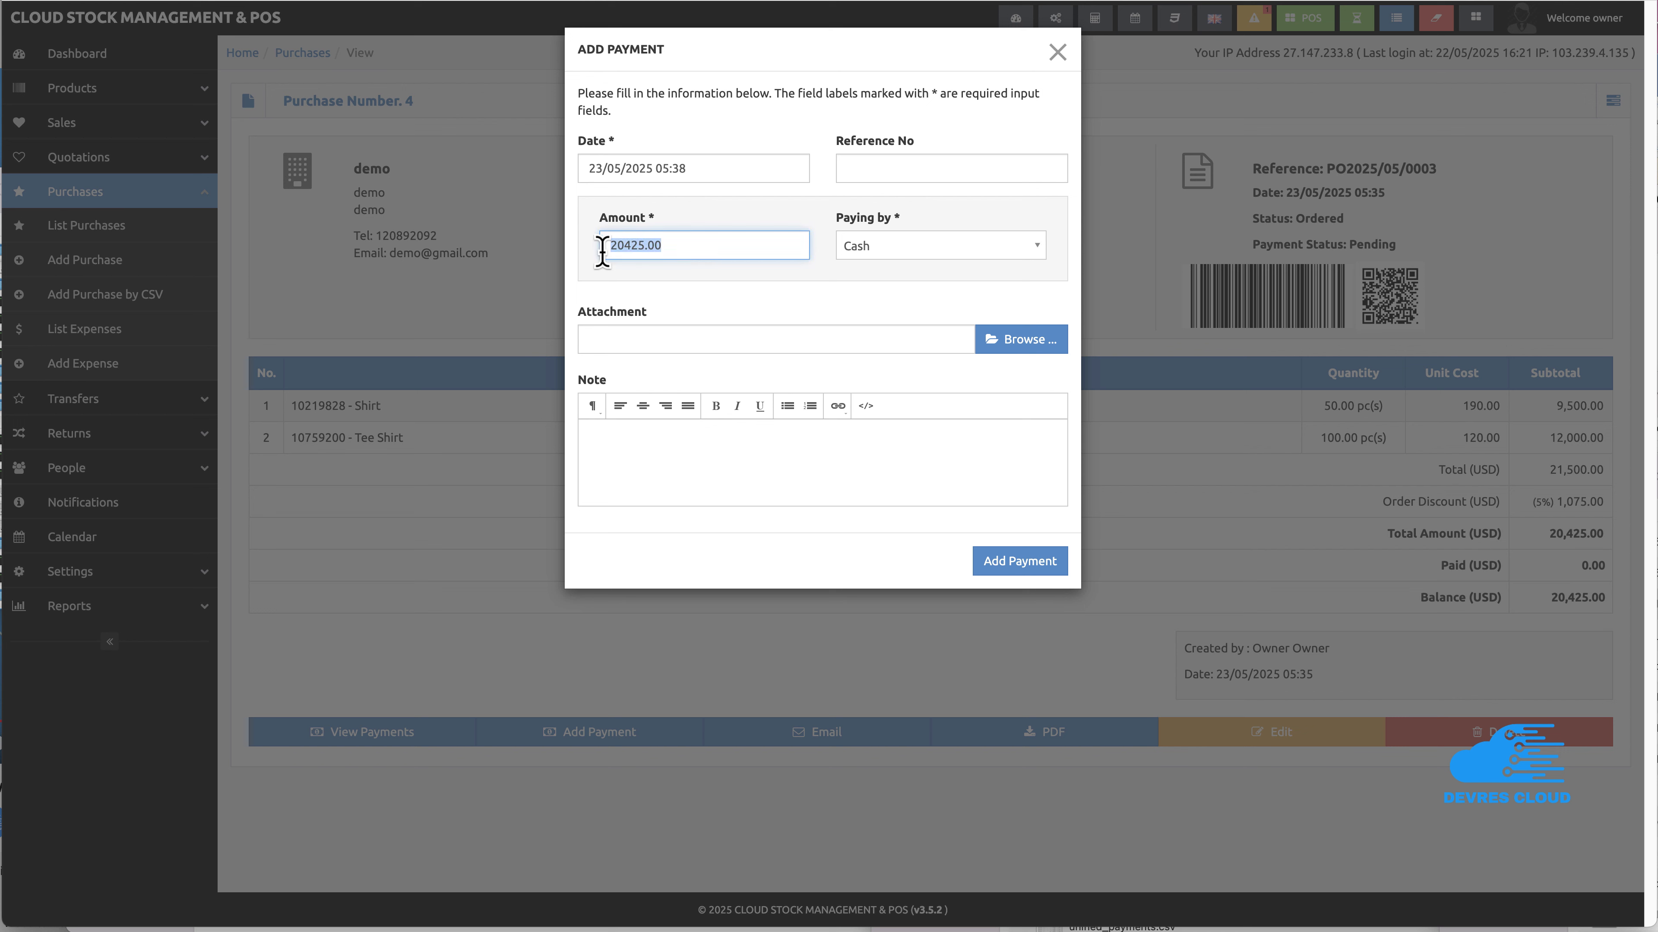
pyautogui.click(659, 271)
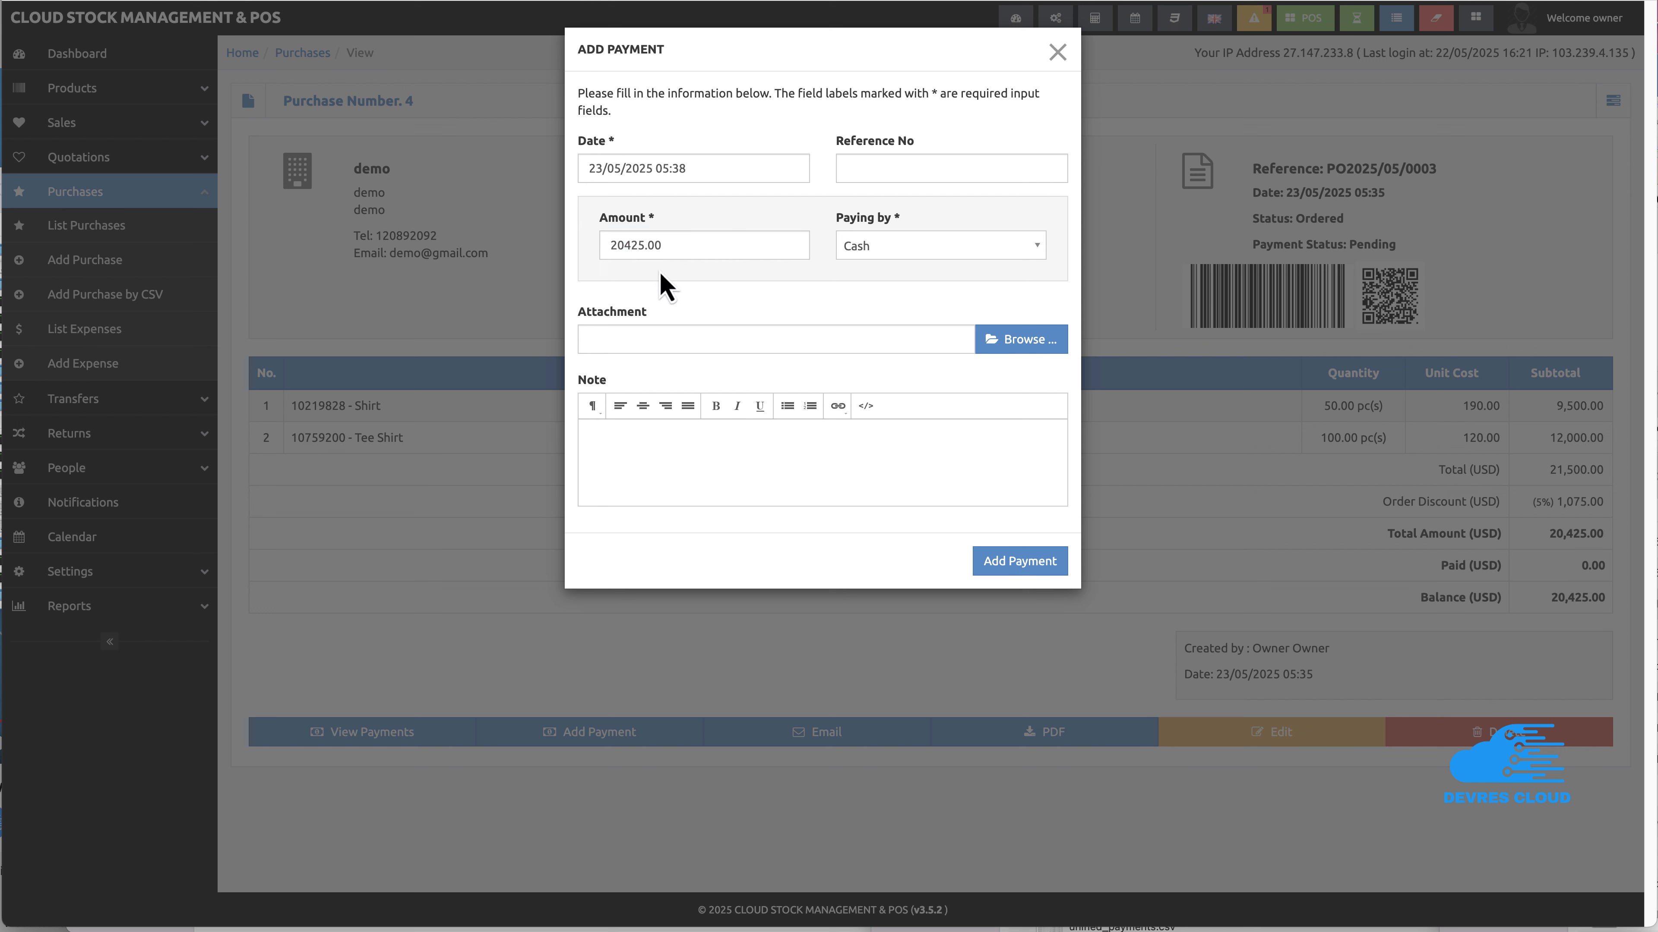
pyautogui.doubleClick(645, 246)
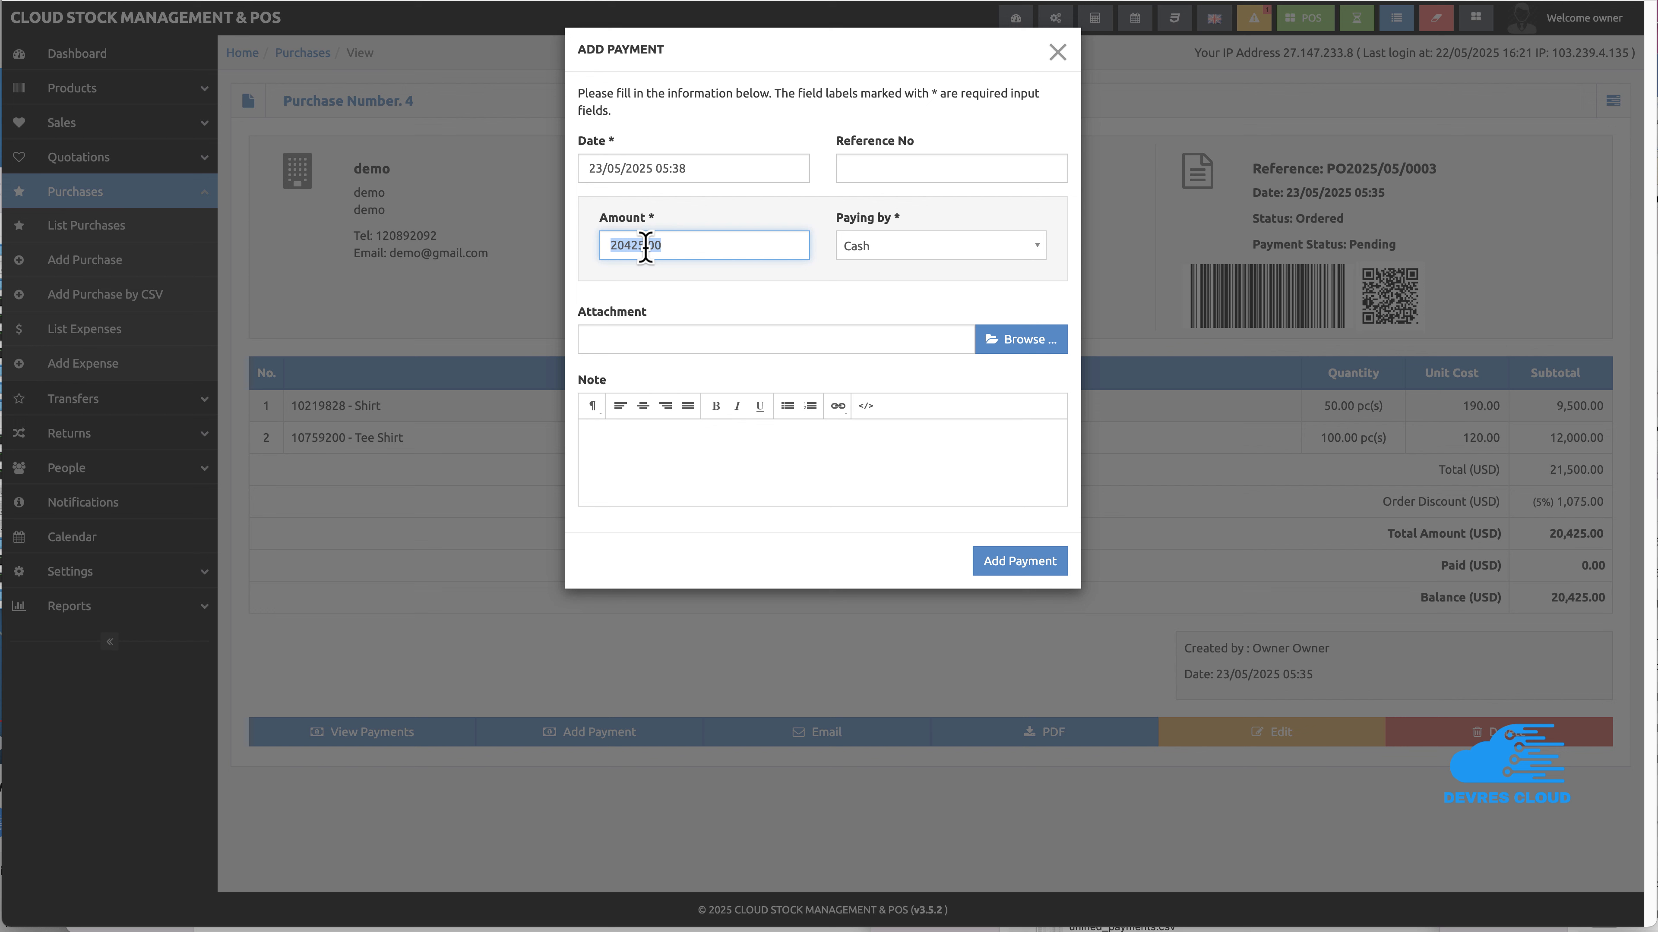
pyautogui.write('5000')
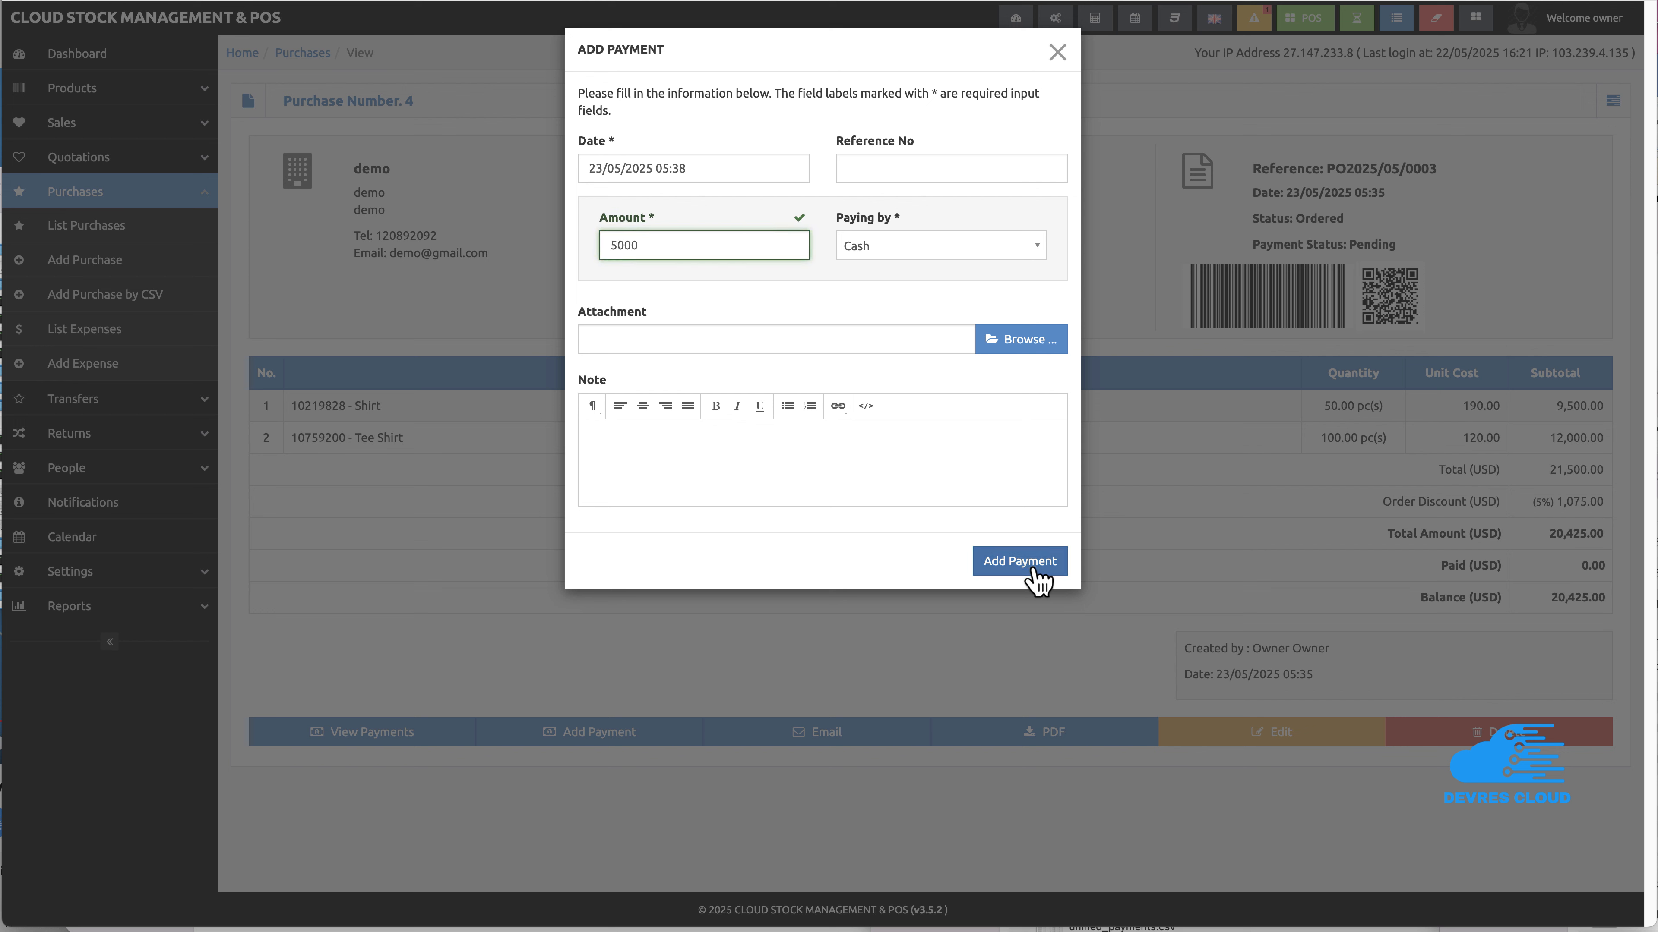
pyautogui.press('Return')
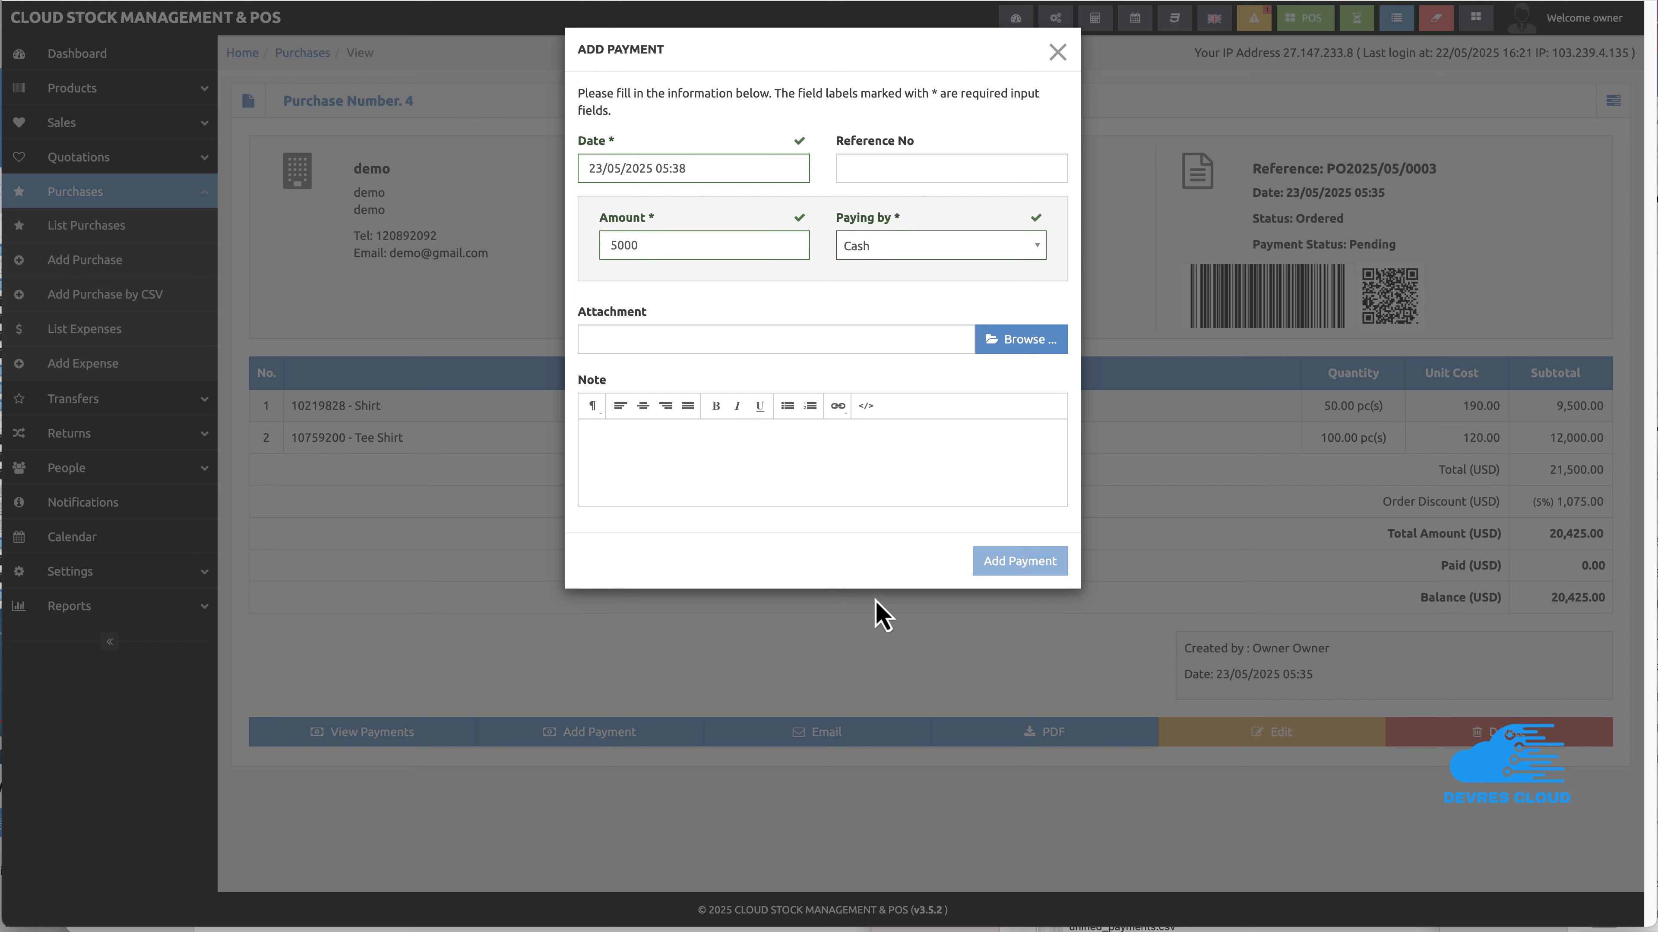
# Step: Review the payments recorded for the purchase, then close the payment overview
pyautogui.scroll(-1, 773, 597)
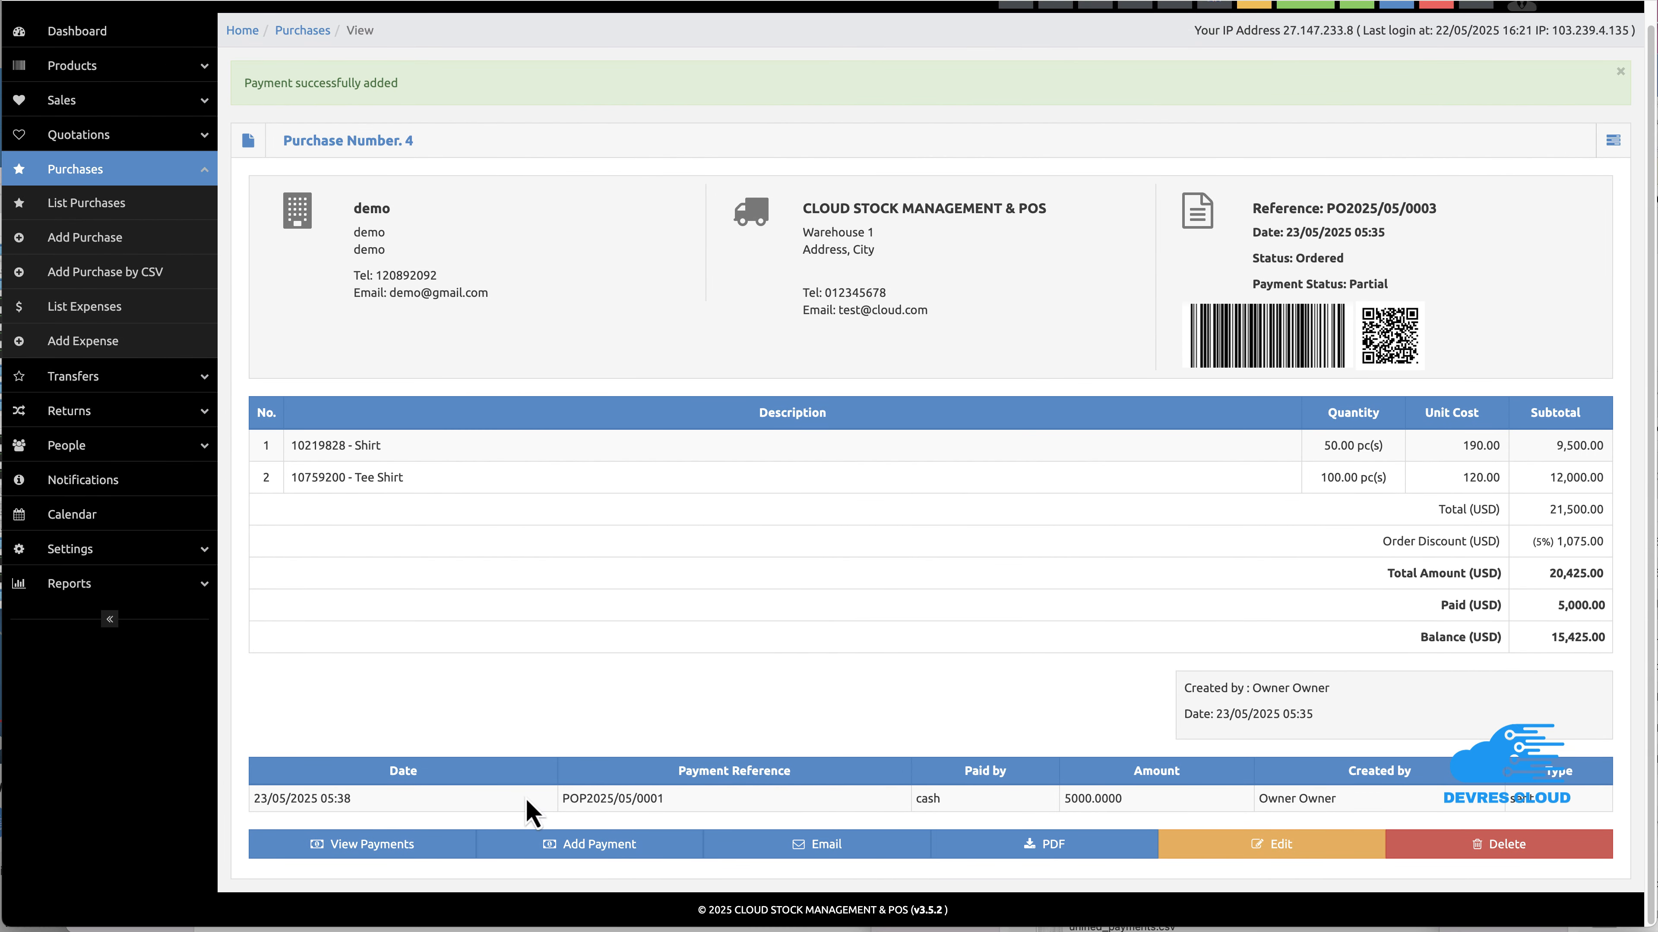
pyautogui.click(418, 848)
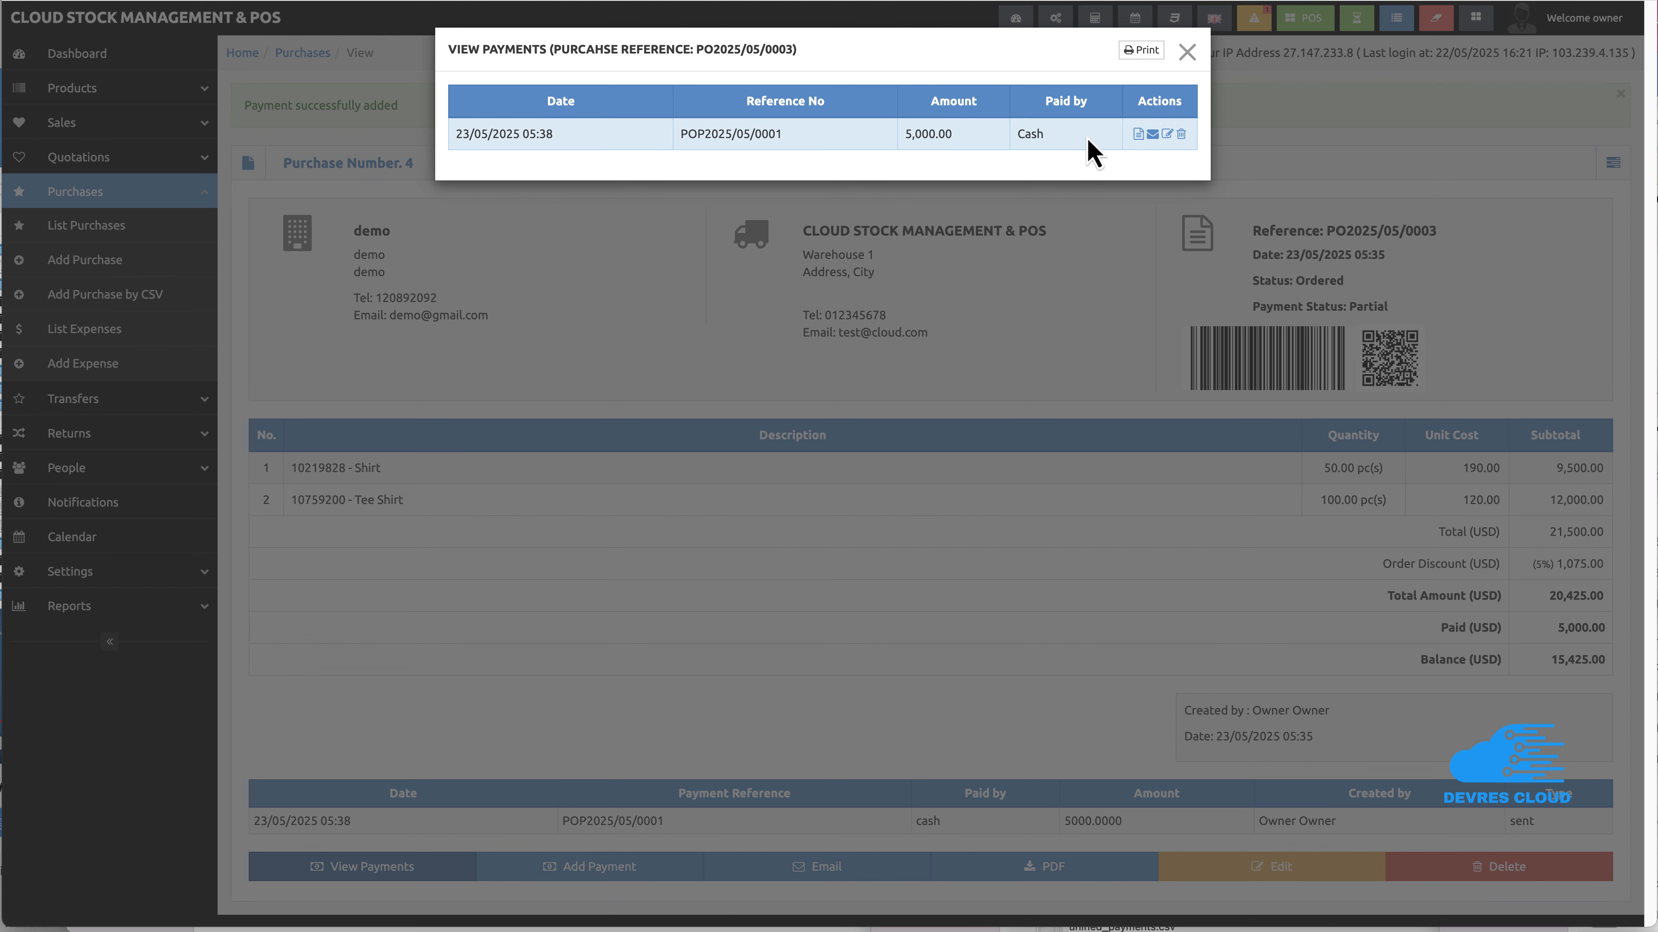
pyautogui.click(1186, 53)
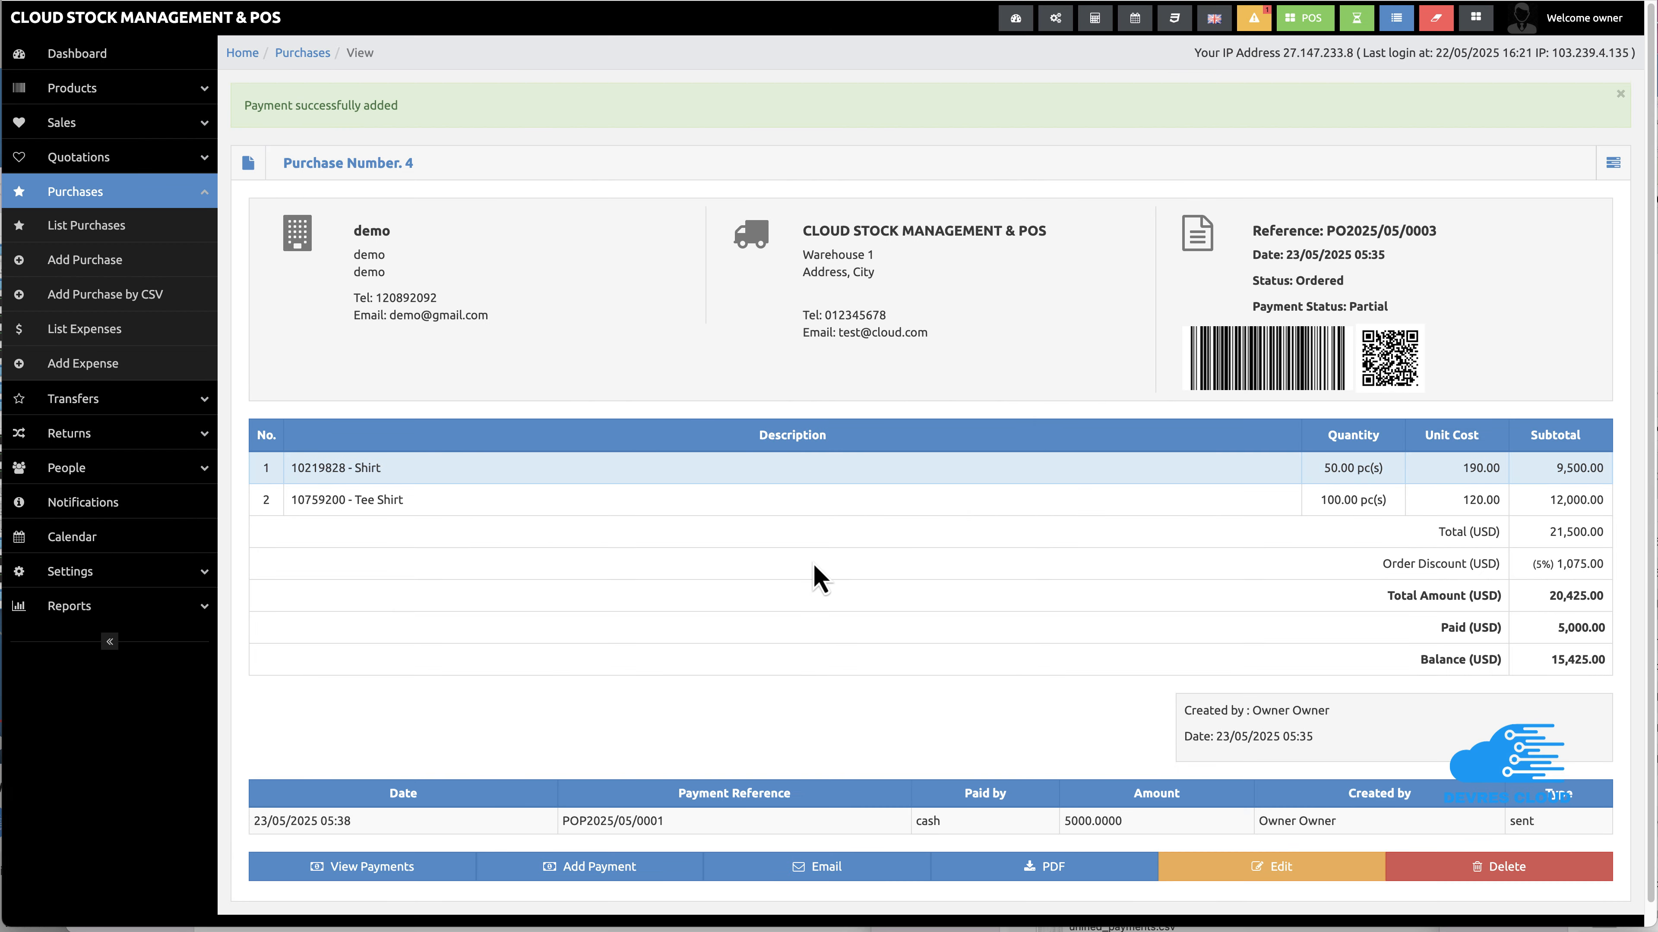
# Step: Add a second cash payment of 15425.00 to cover the purchase's remaining balance
pyautogui.scroll(-1, 820, 575)
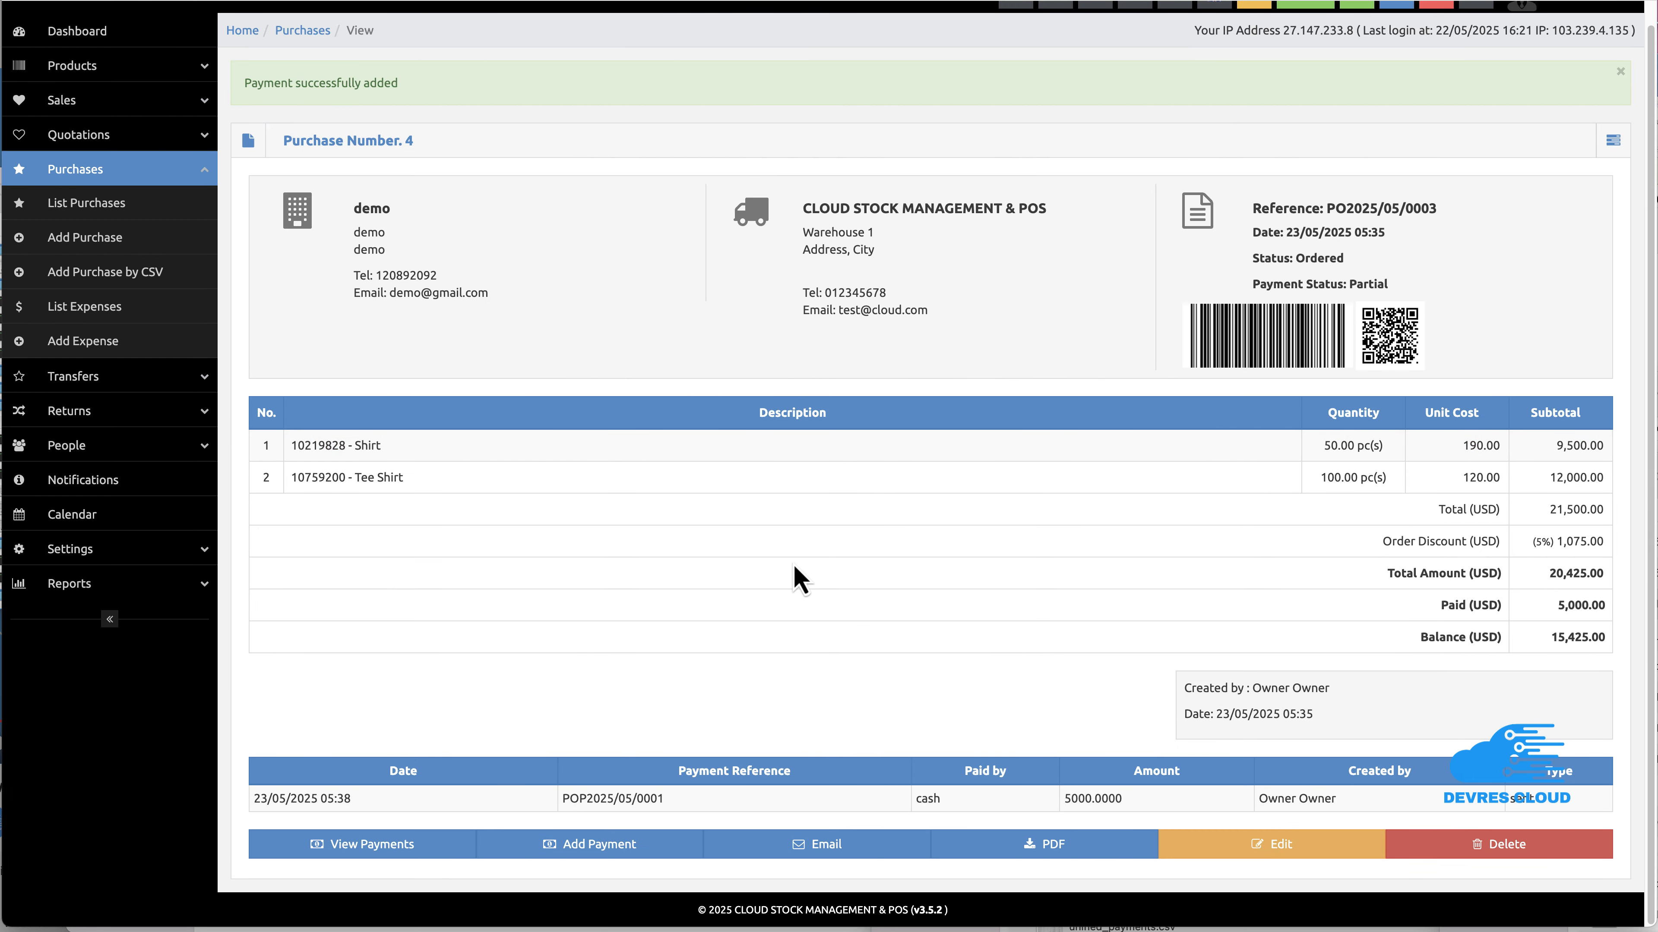
pyautogui.click(592, 844)
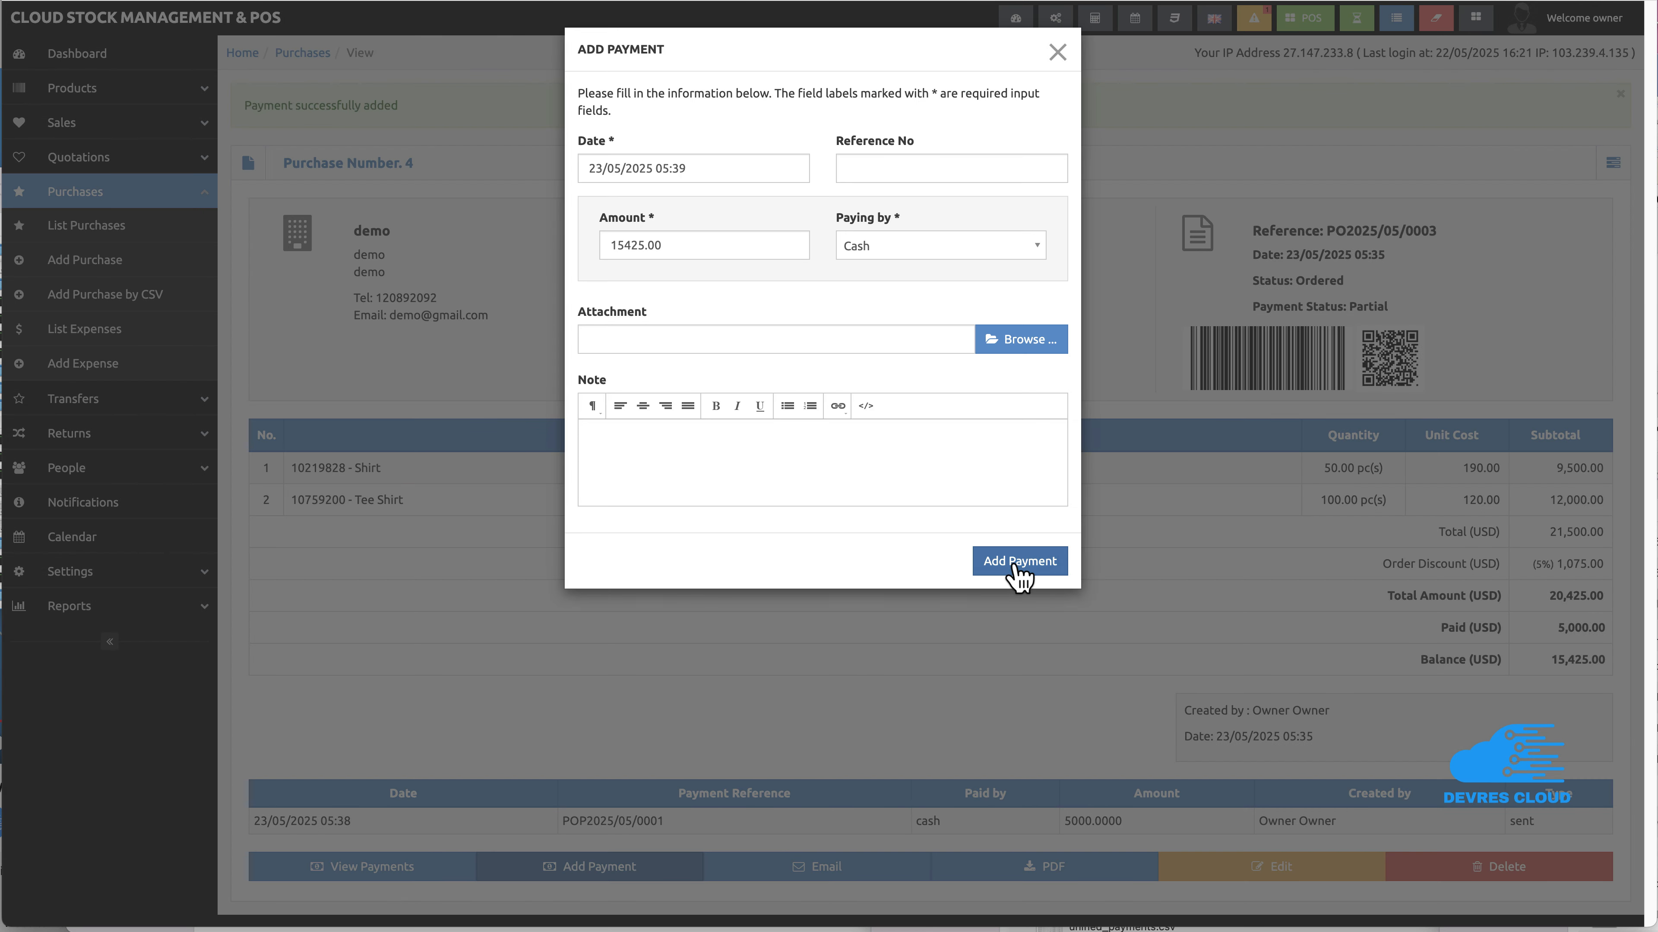
pyautogui.click(1021, 566)
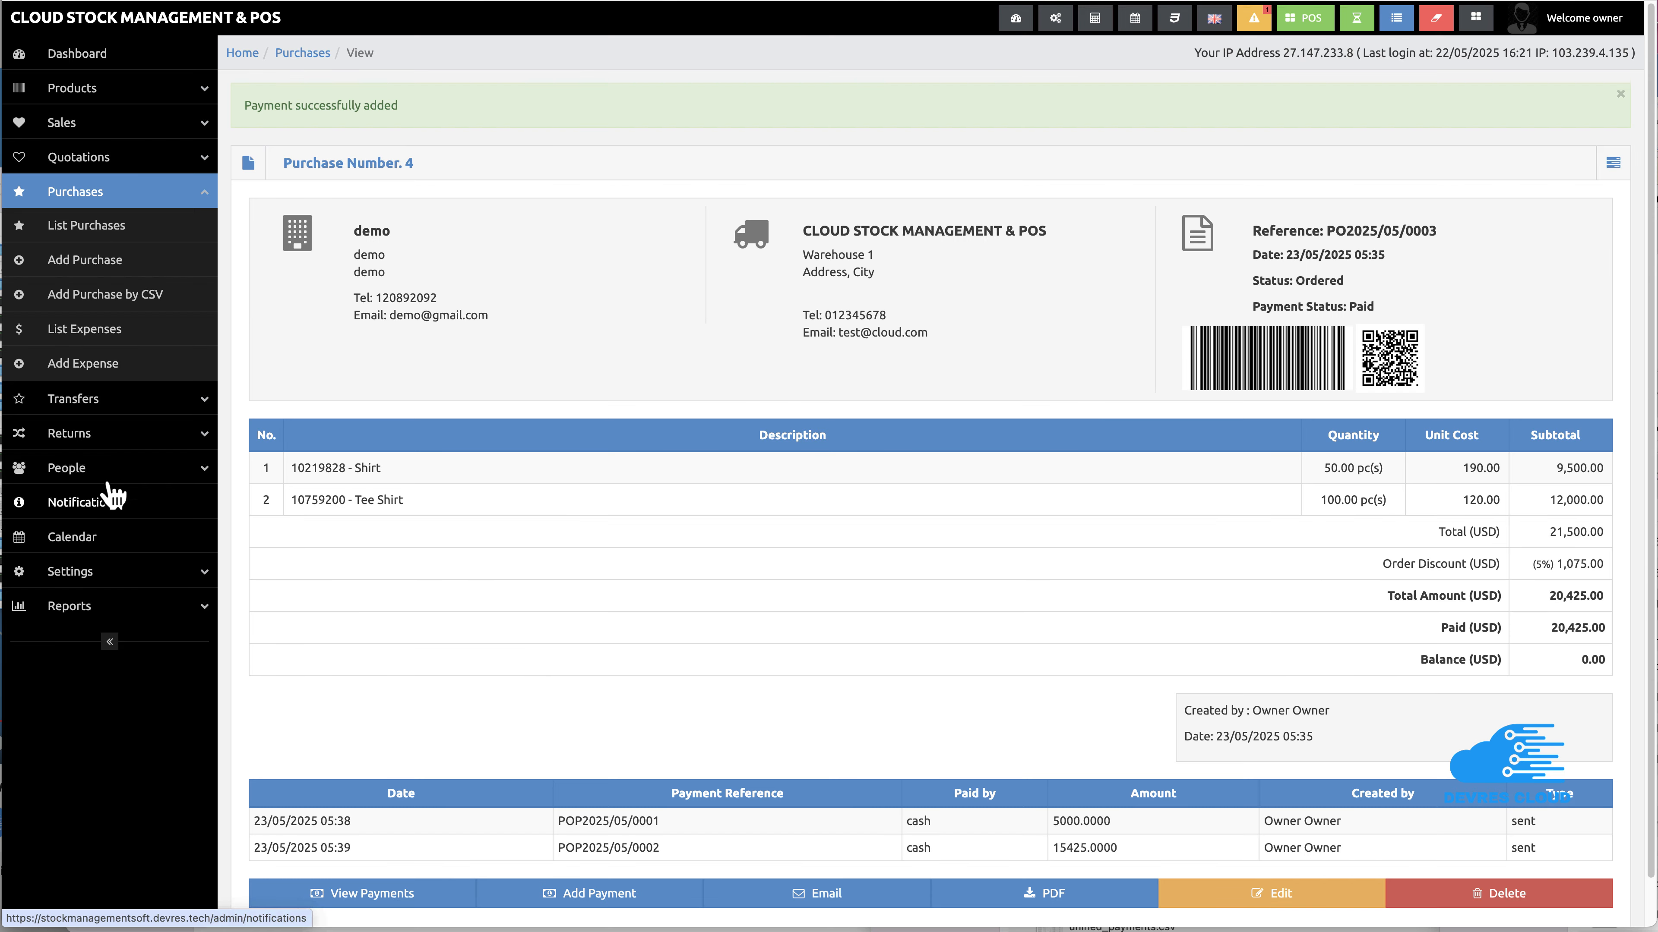
# Step: Open the newest purchase in the purchase list for editing and set its status to Received
pyautogui.click(95, 228)
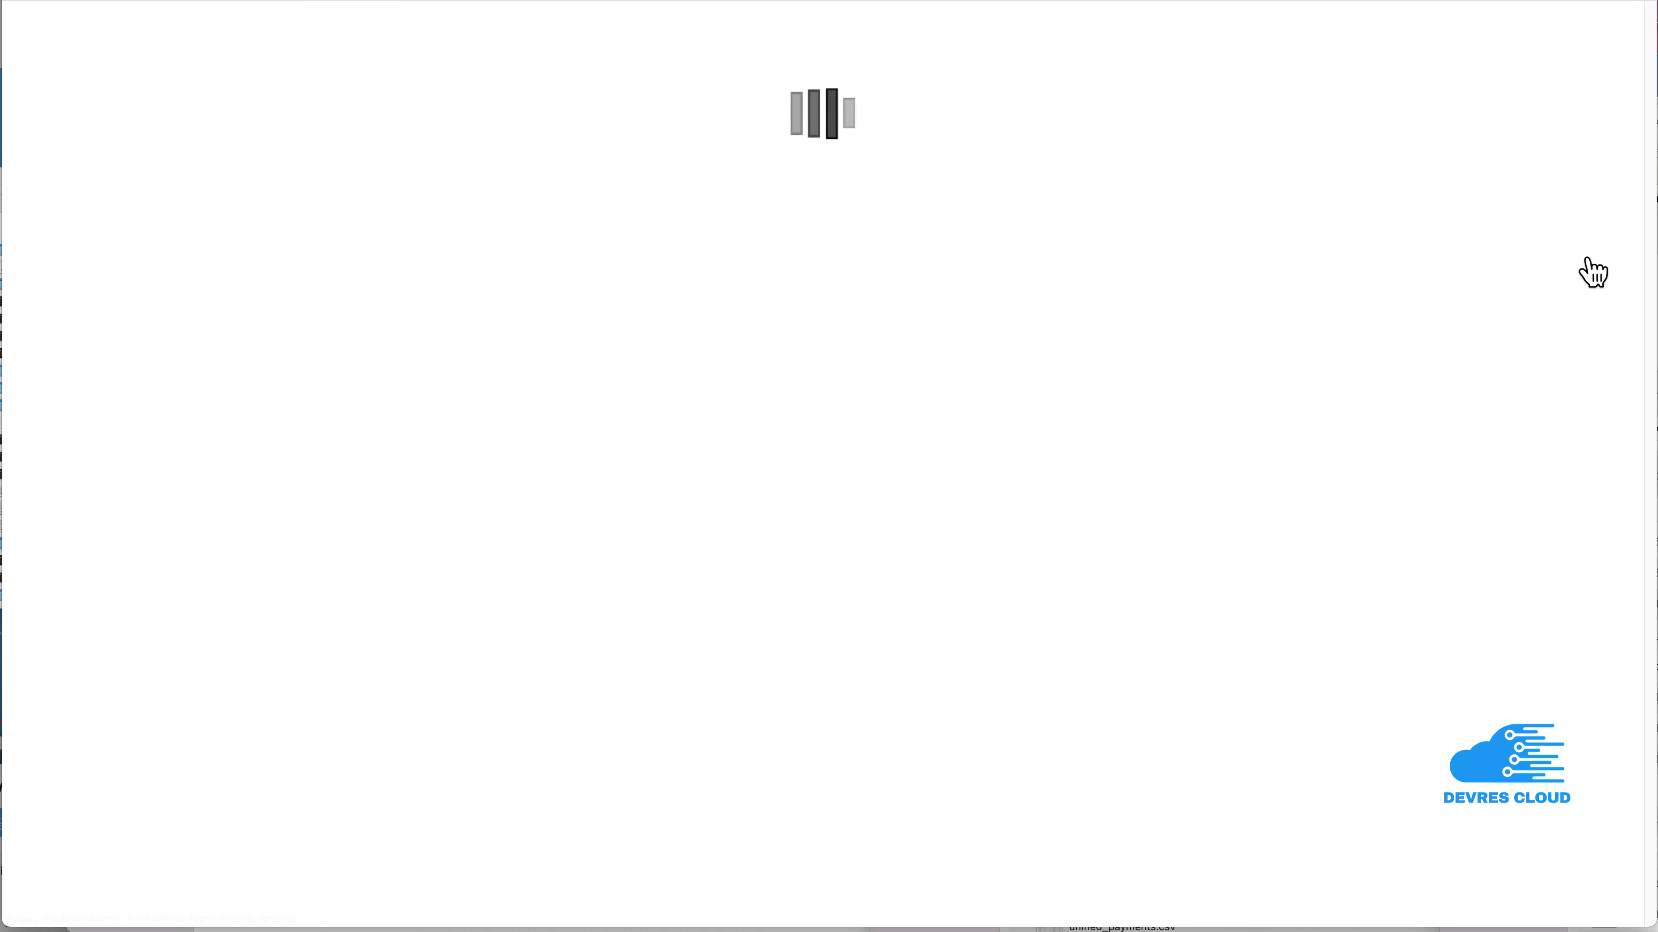
pyautogui.click(1577, 261)
pyautogui.click(1546, 361)
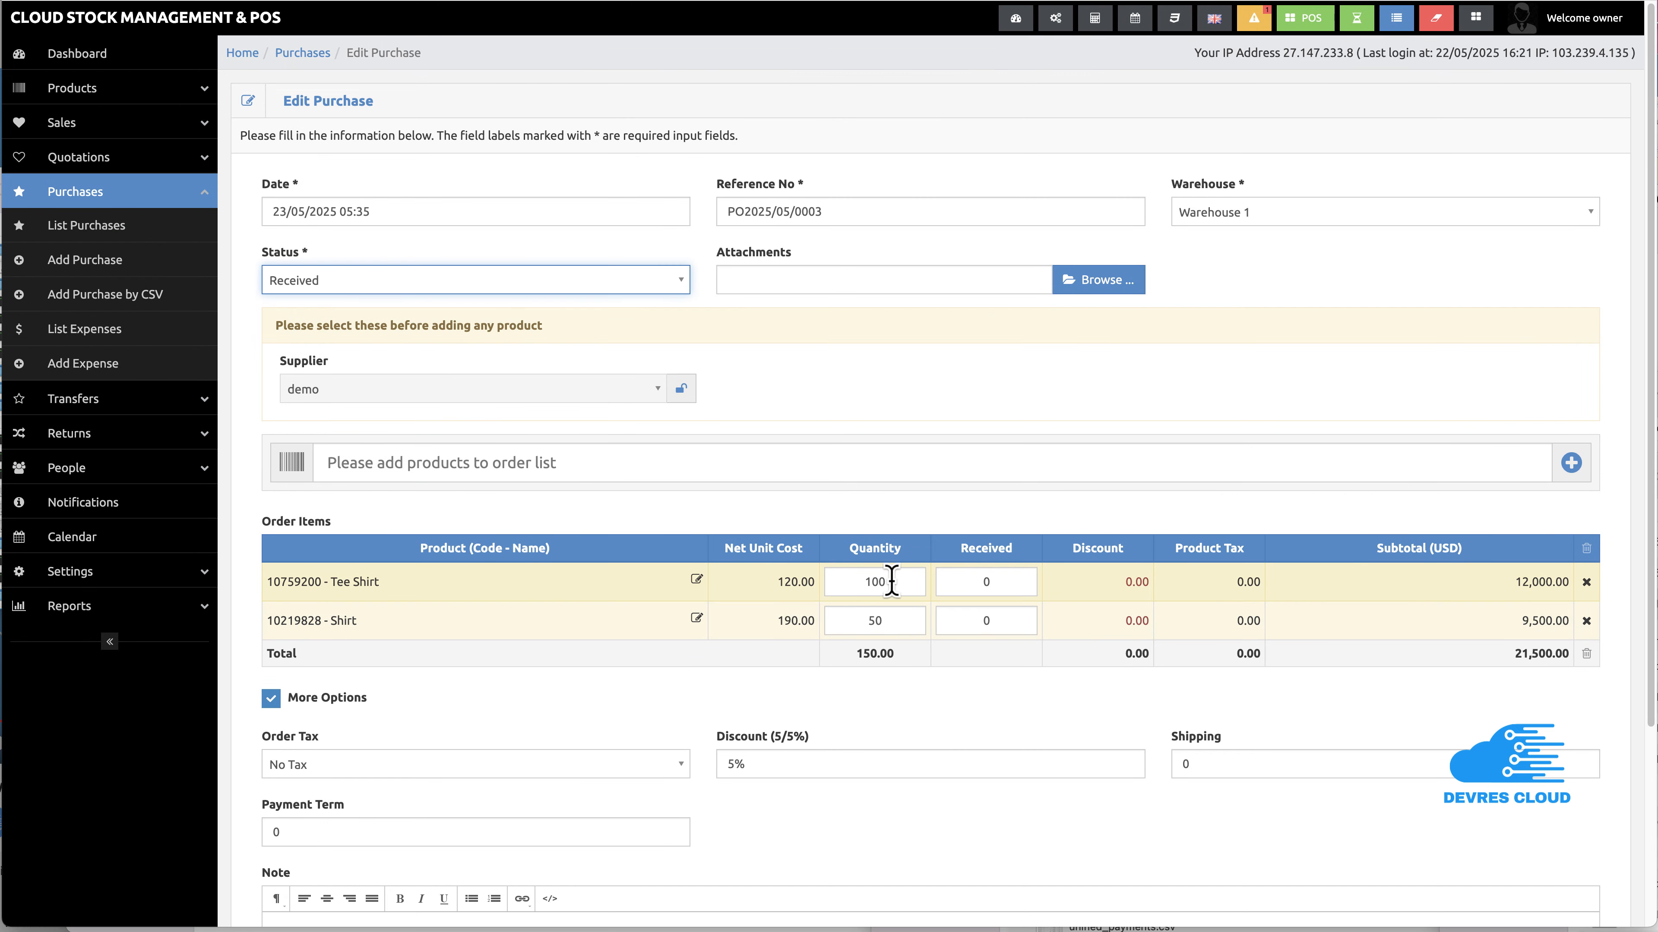
pyautogui.click(587, 299)
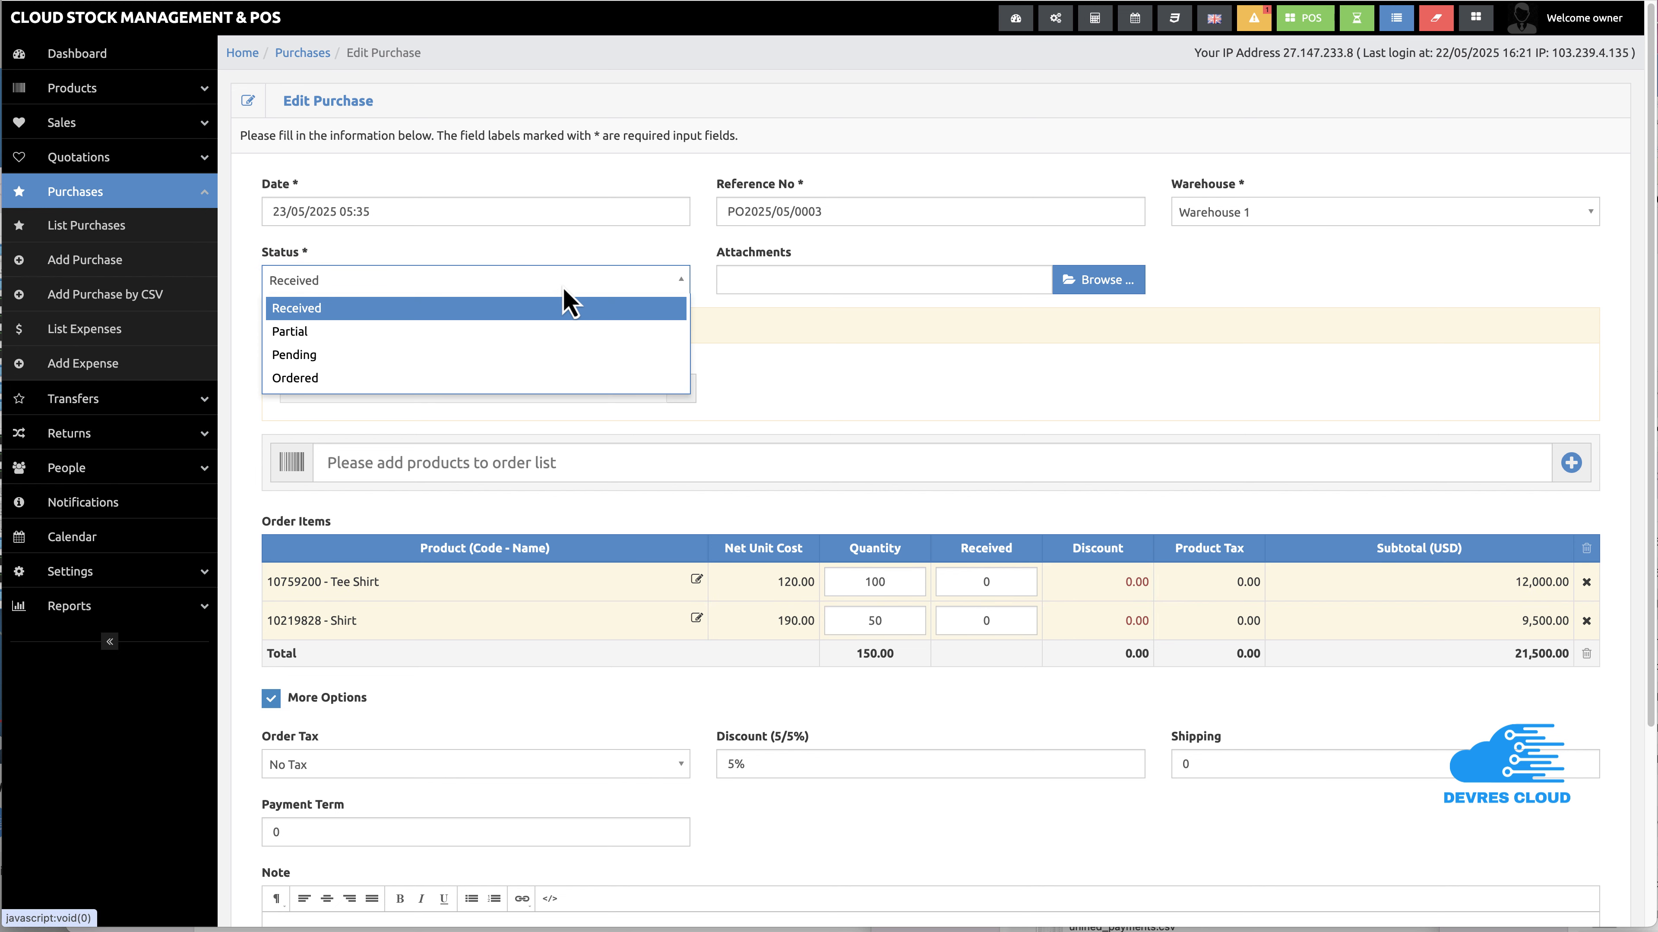
pyautogui.click(461, 331)
pyautogui.click(451, 280)
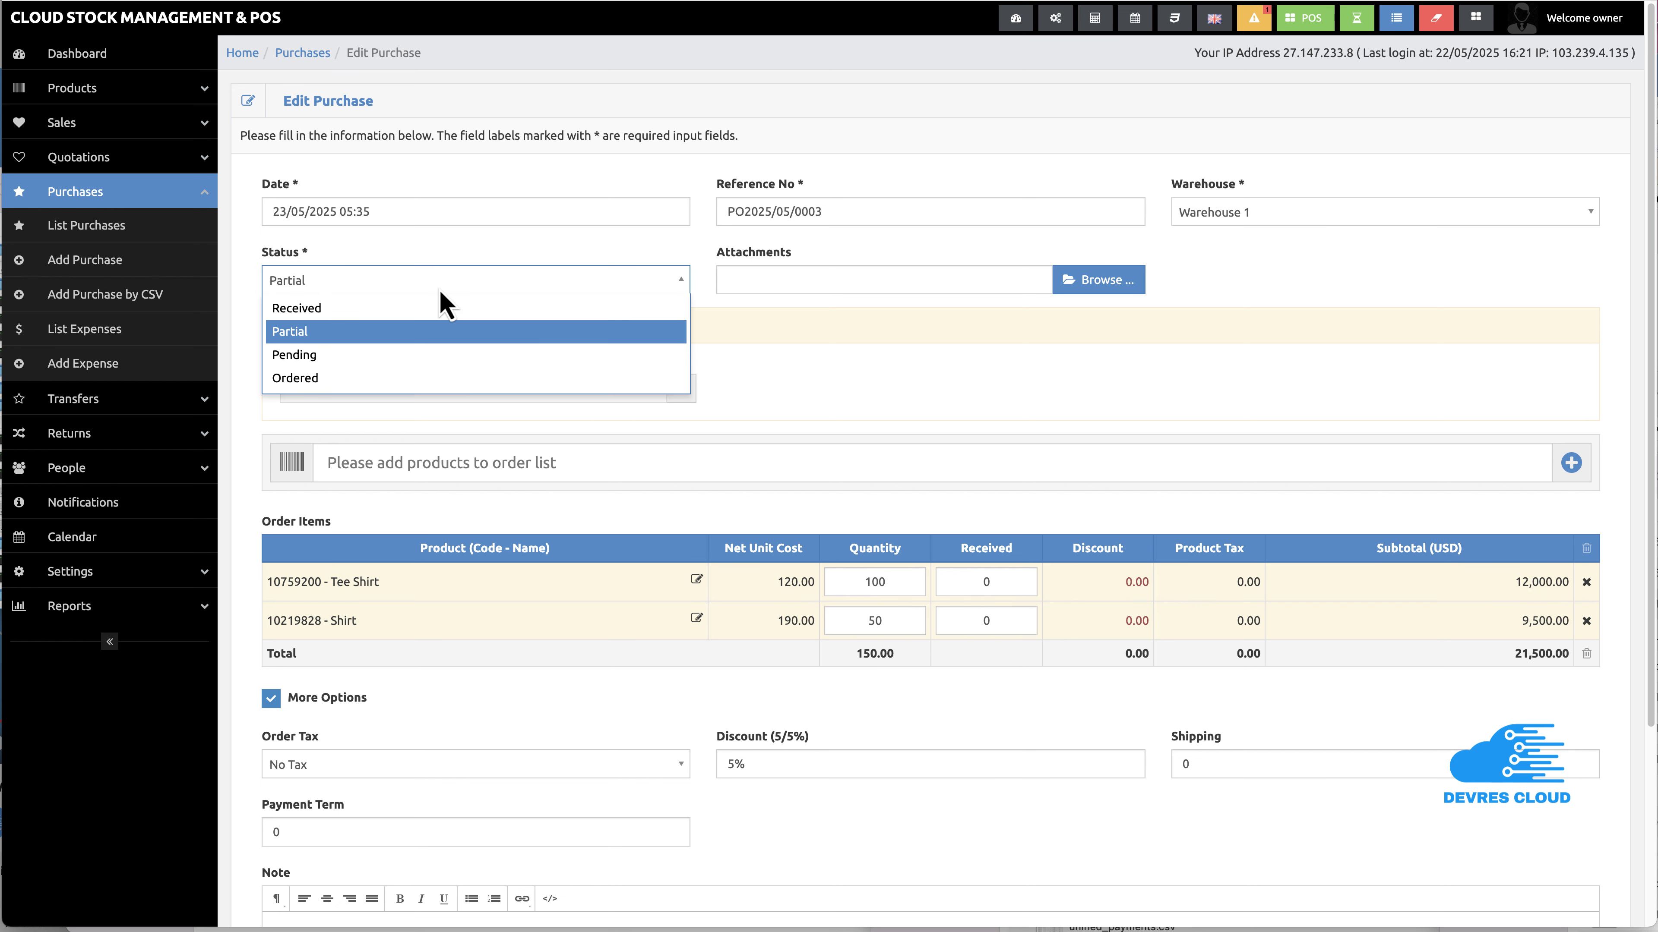
pyautogui.click(427, 309)
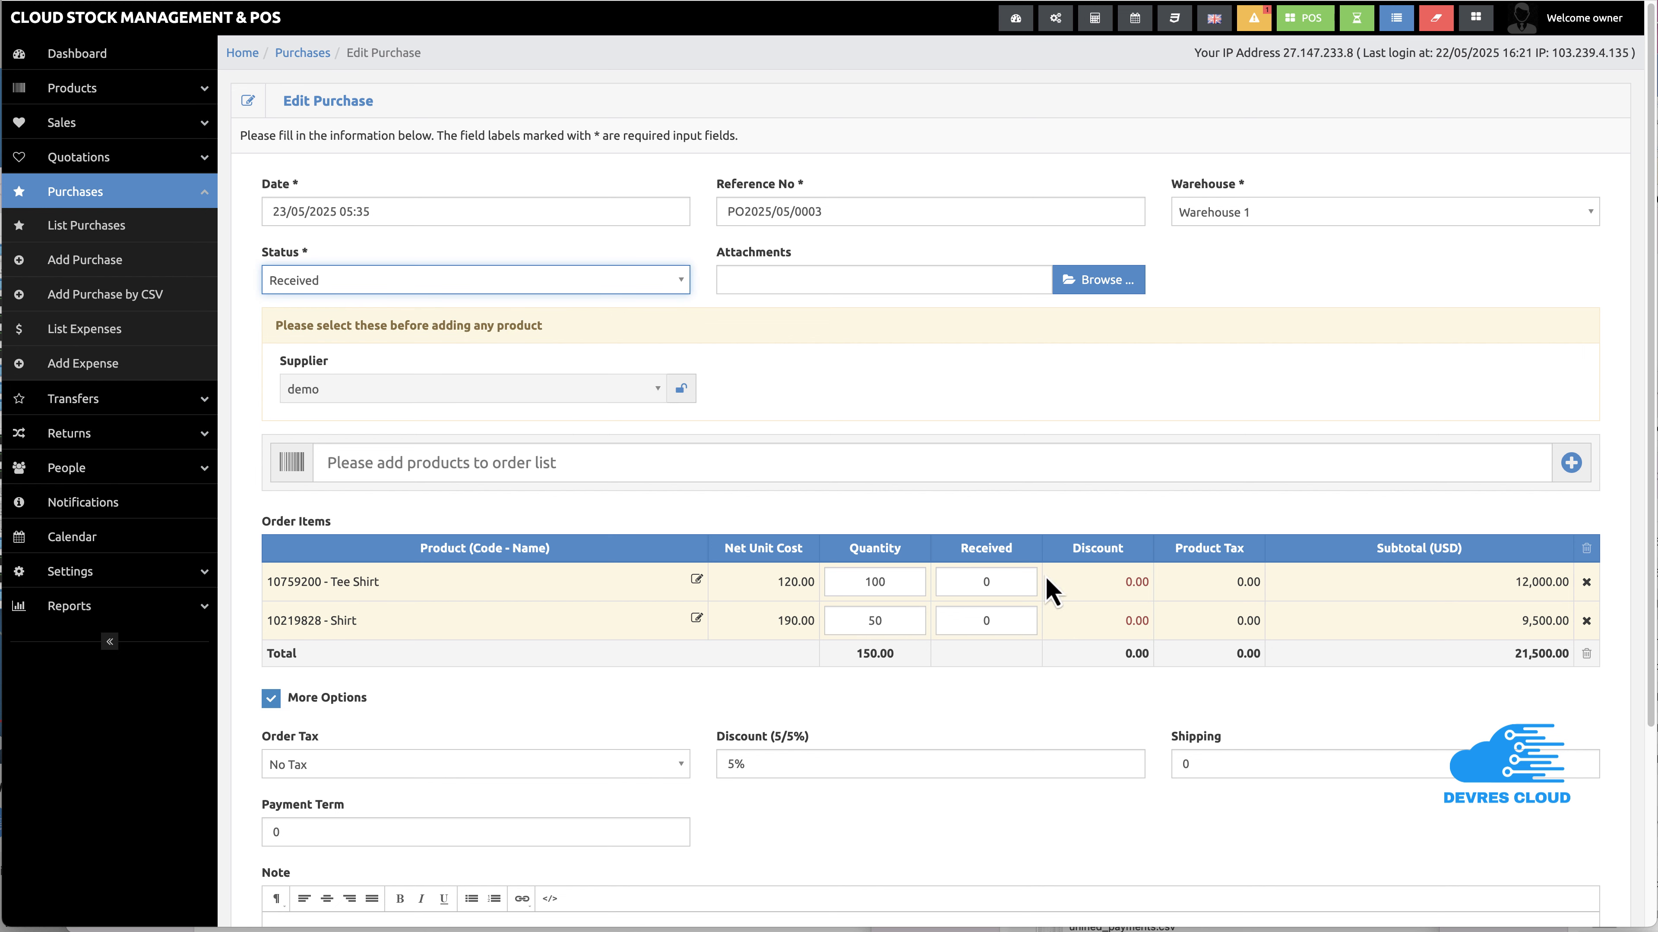
# Step: Set the received quantities to 100 for Tee Shirt and 50 for Shirt
pyautogui.click(1002, 581)
pyautogui.press('BackSpace')
pyautogui.write('100')
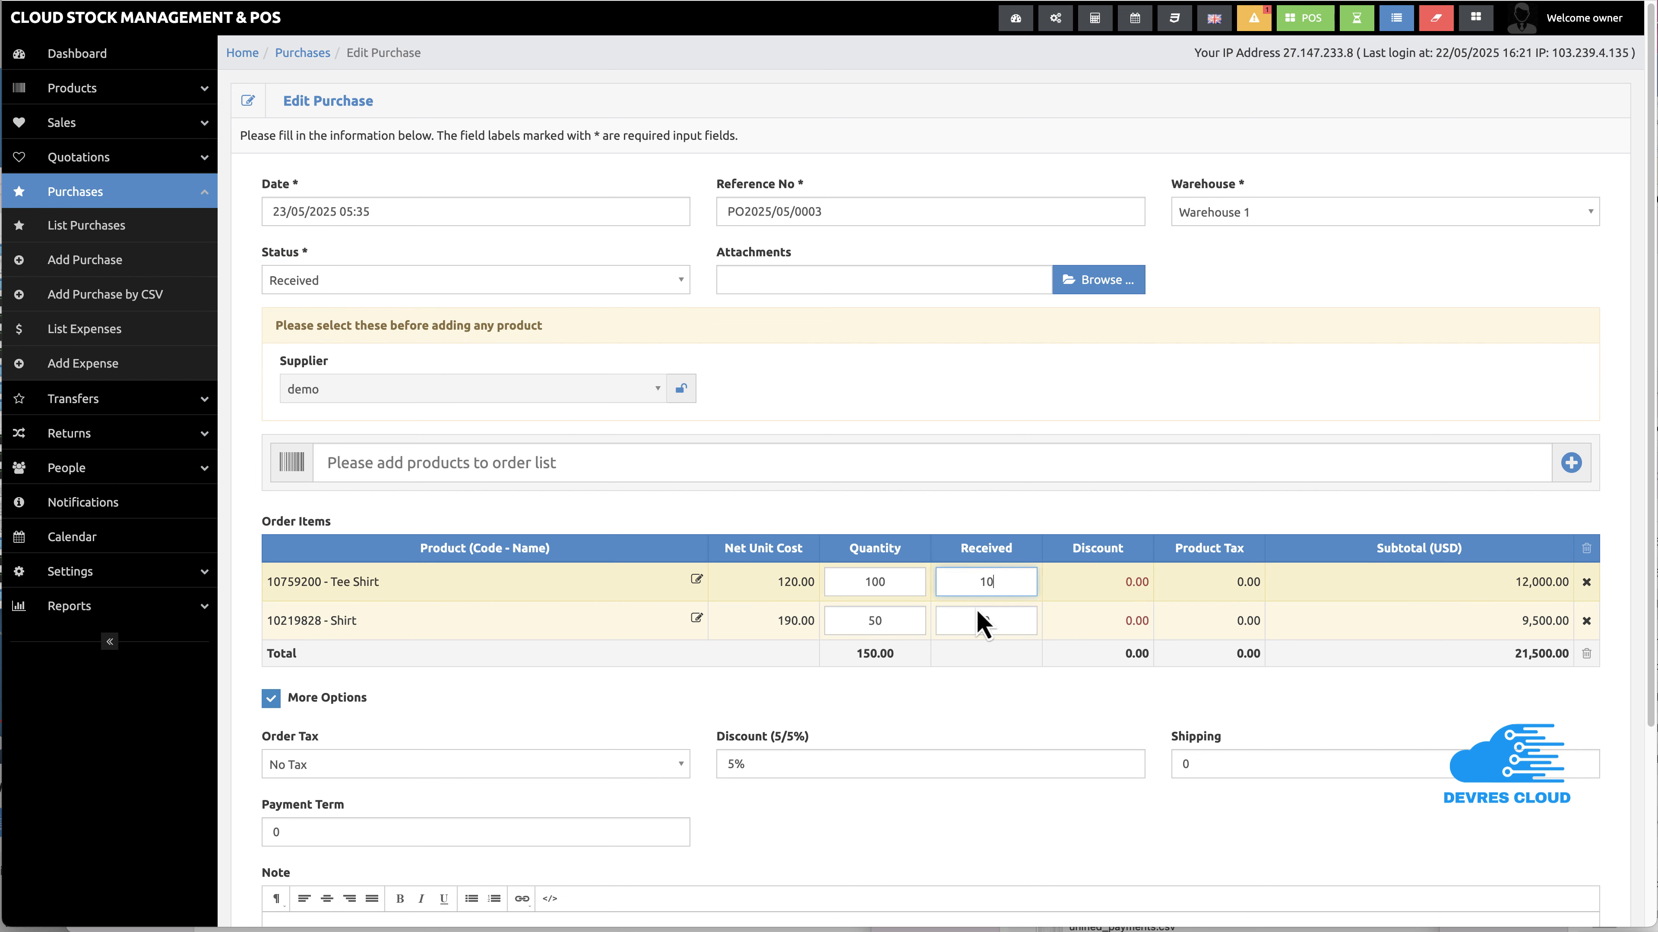
pyautogui.click(1006, 620)
pyautogui.press('BackSpace')
pyautogui.write('50')
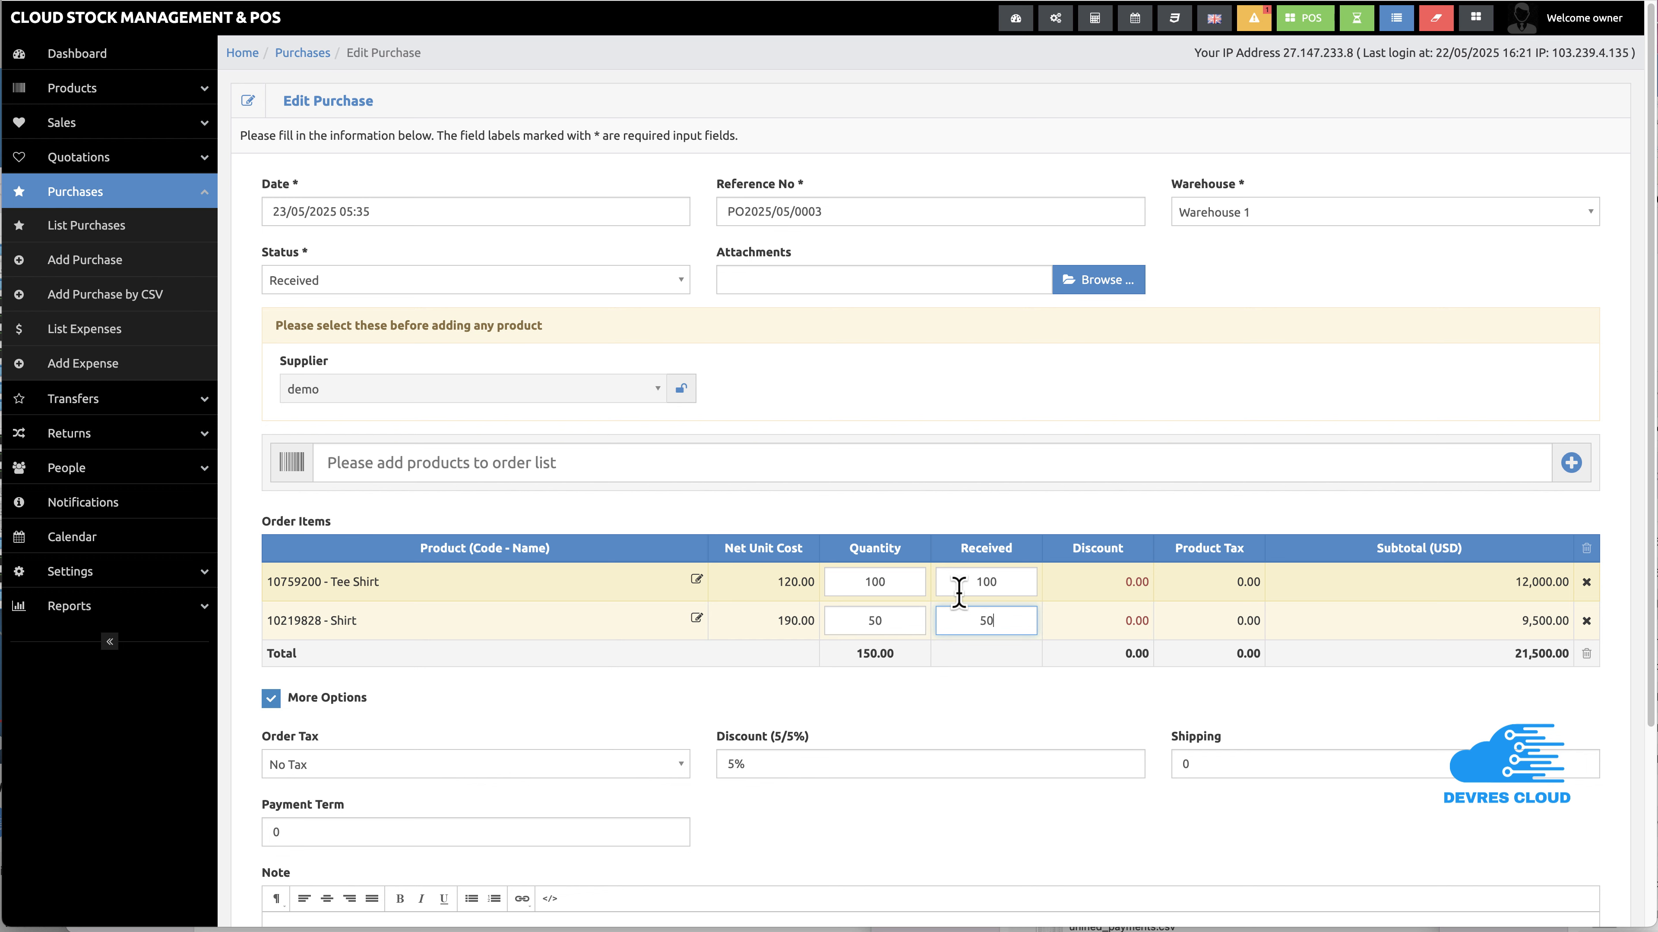
# Step: Submit the edited purchase and check the stock quantities in the product list again
pyautogui.scroll(-3, 966, 587)
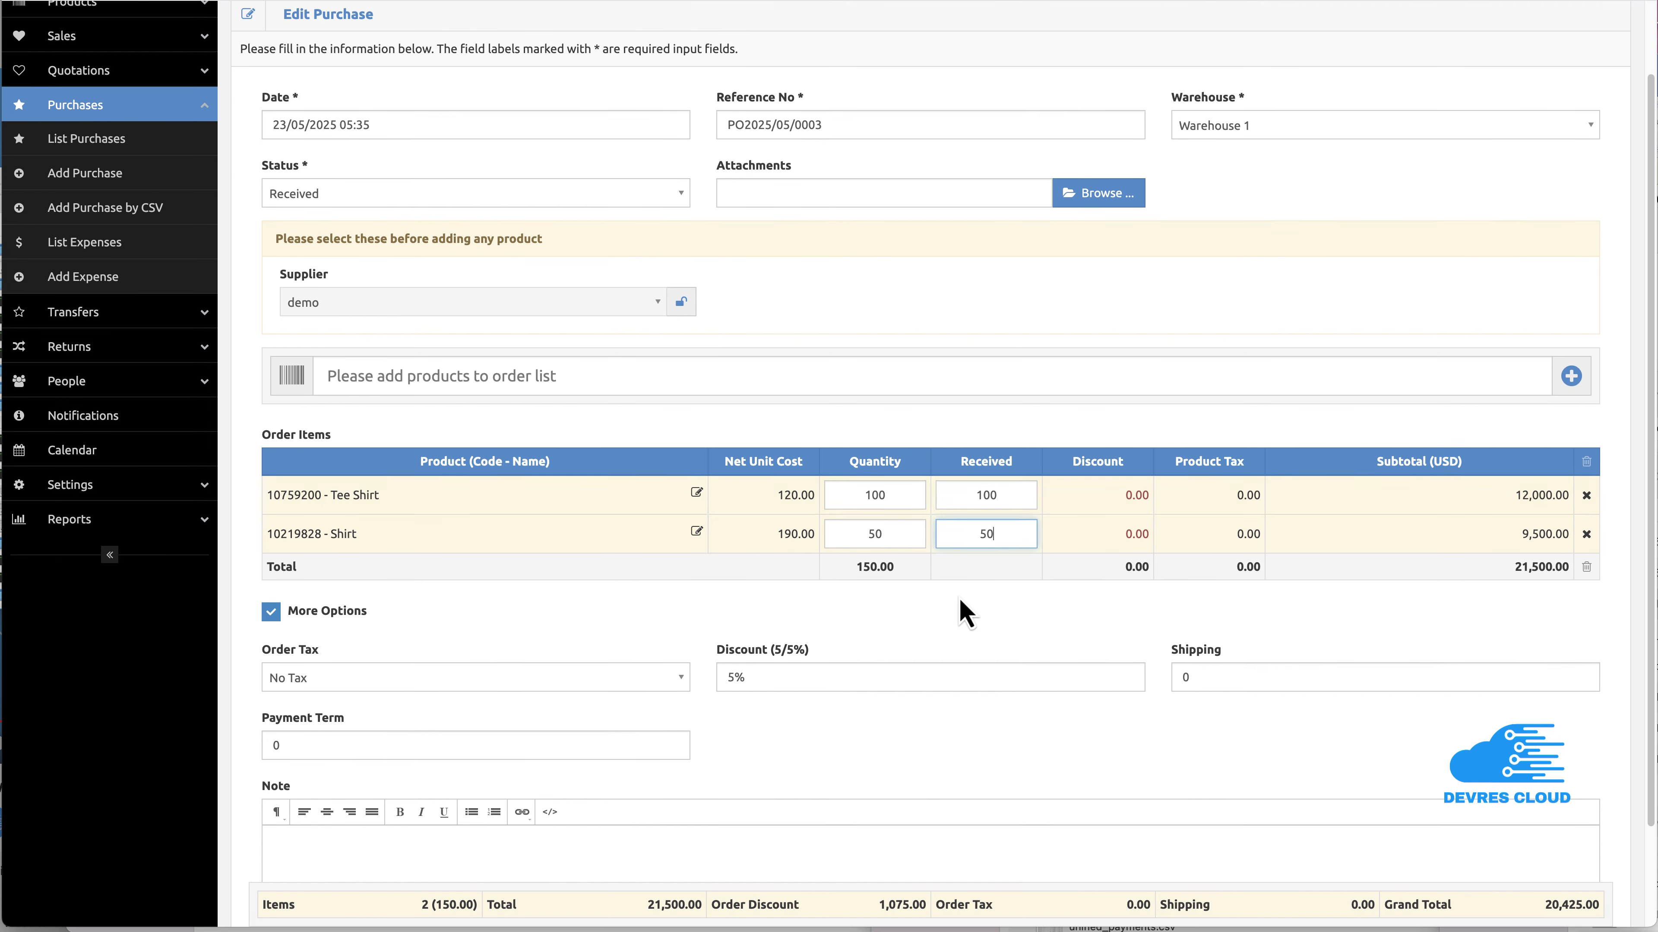
pyautogui.click(297, 836)
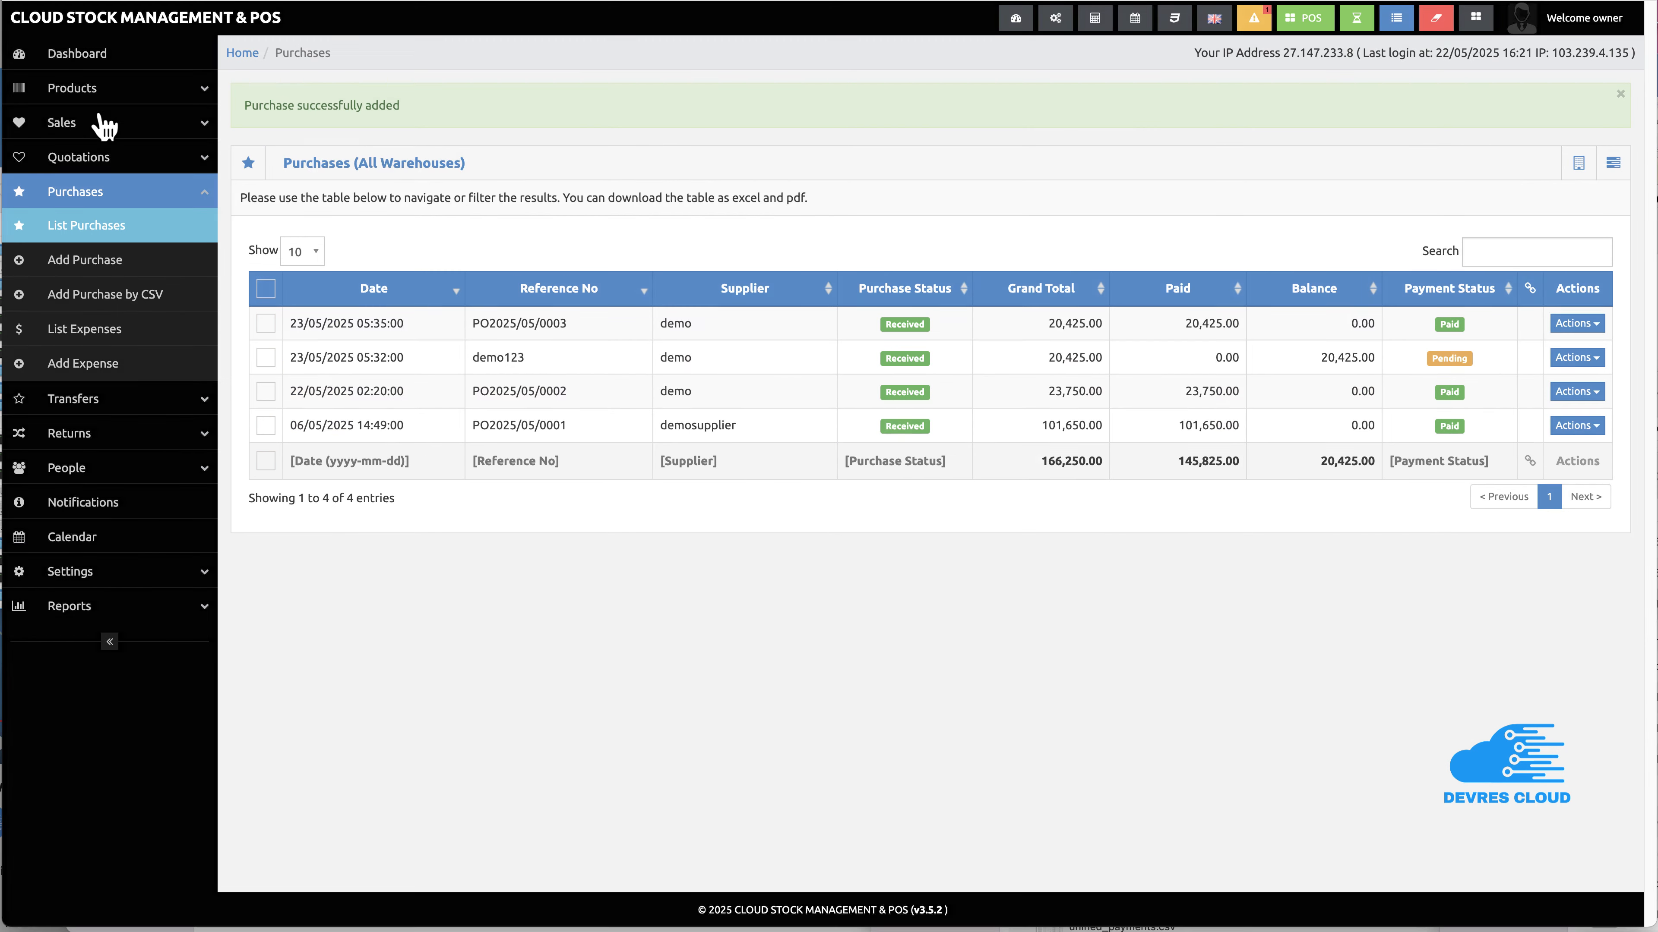
pyautogui.click(72, 87)
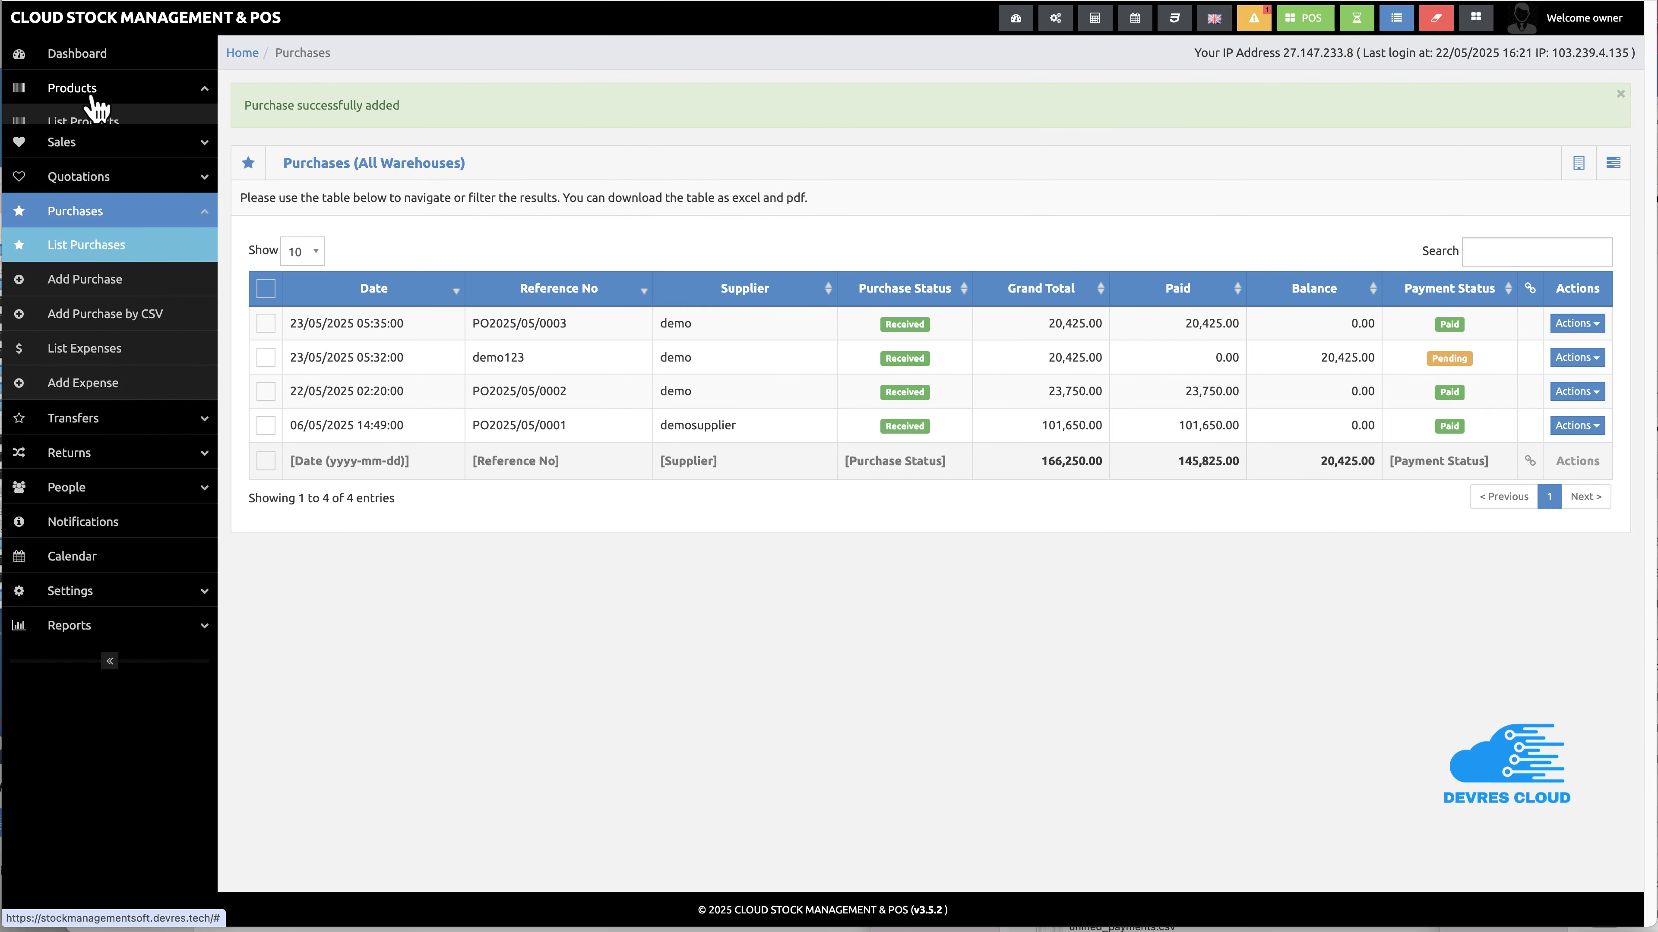
pyautogui.click(85, 124)
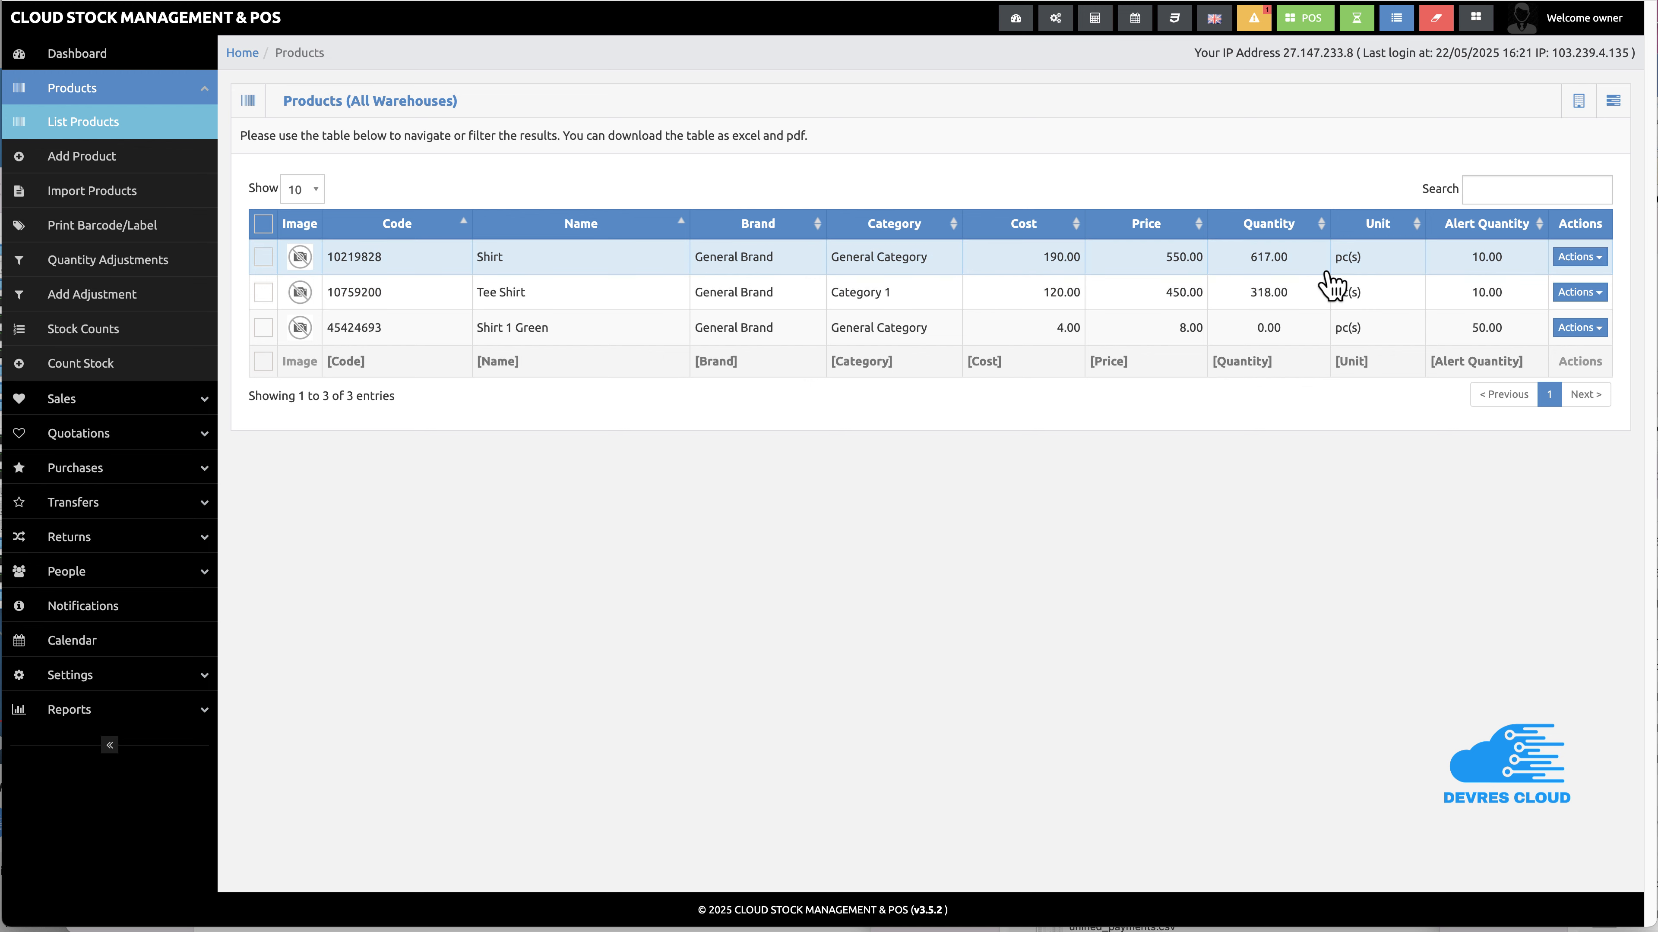
# Step: Open the return form for the newest received purchase from supplier demo
pyautogui.click(116, 470)
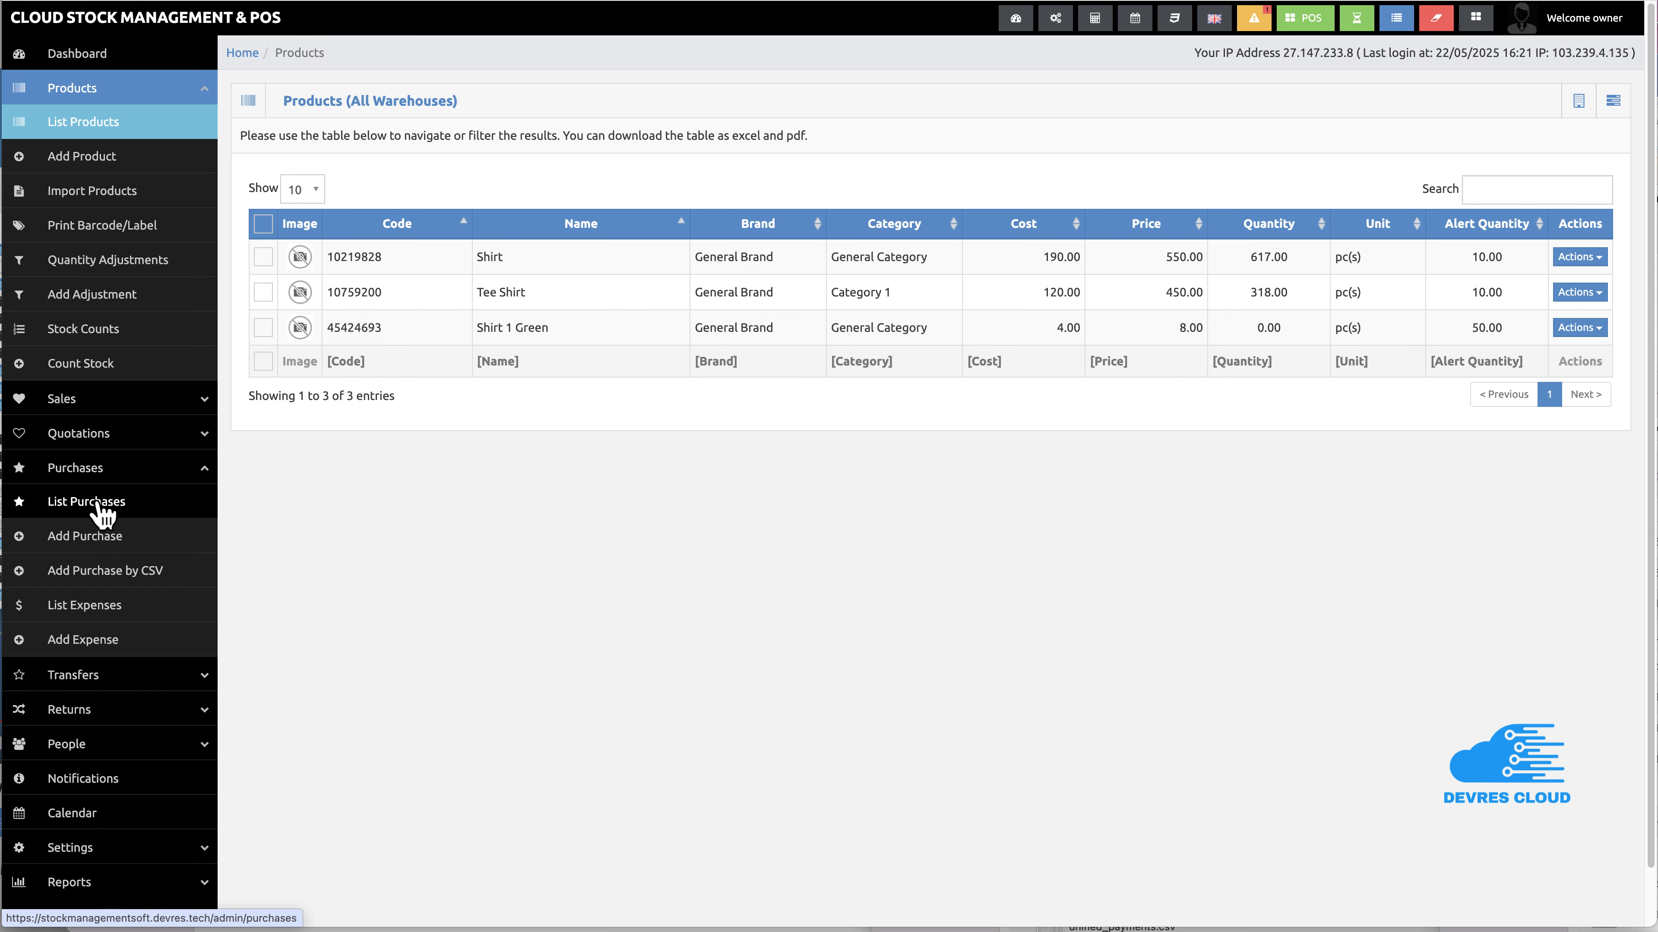
pyautogui.click(98, 503)
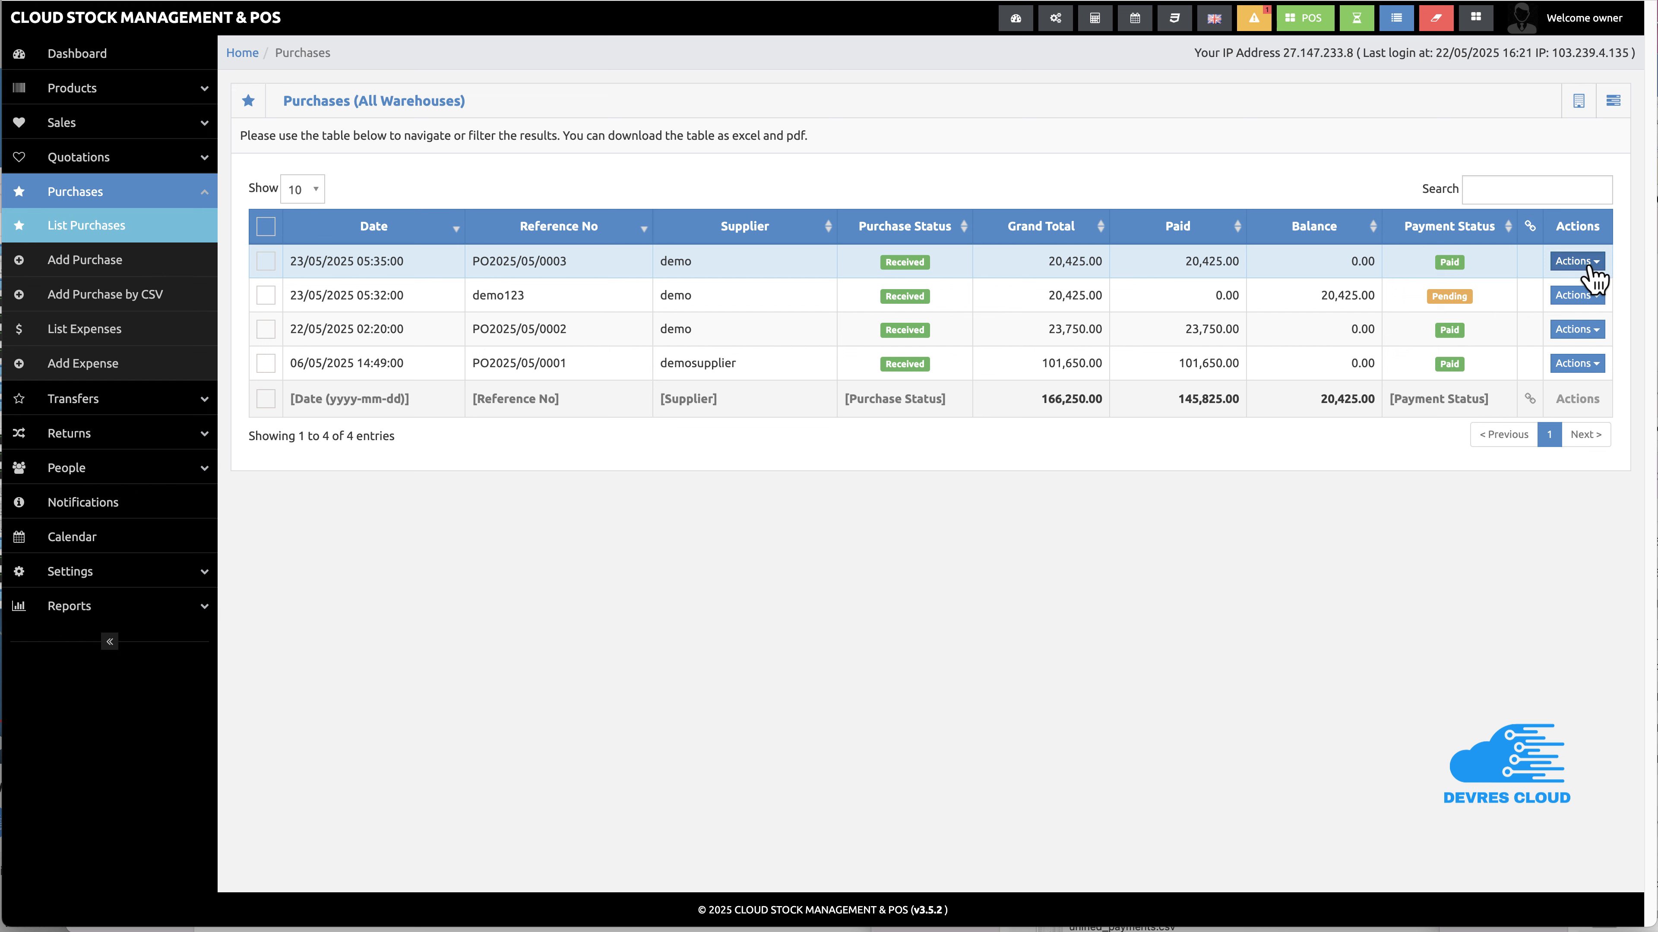
pyautogui.click(1590, 264)
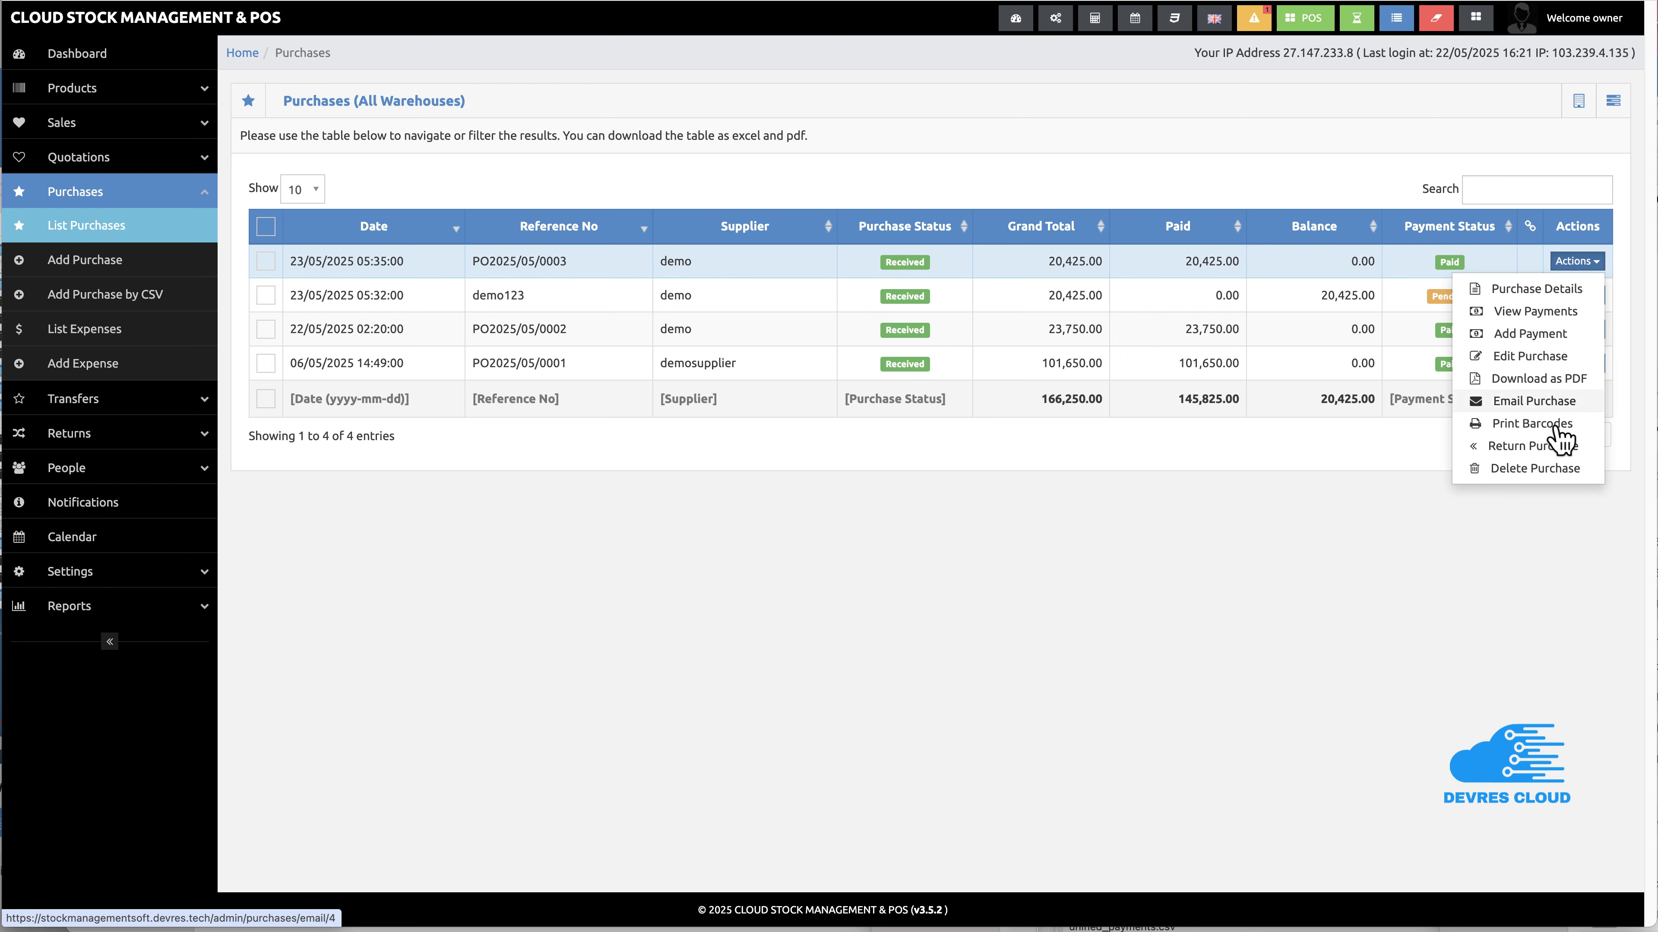
pyautogui.click(1558, 449)
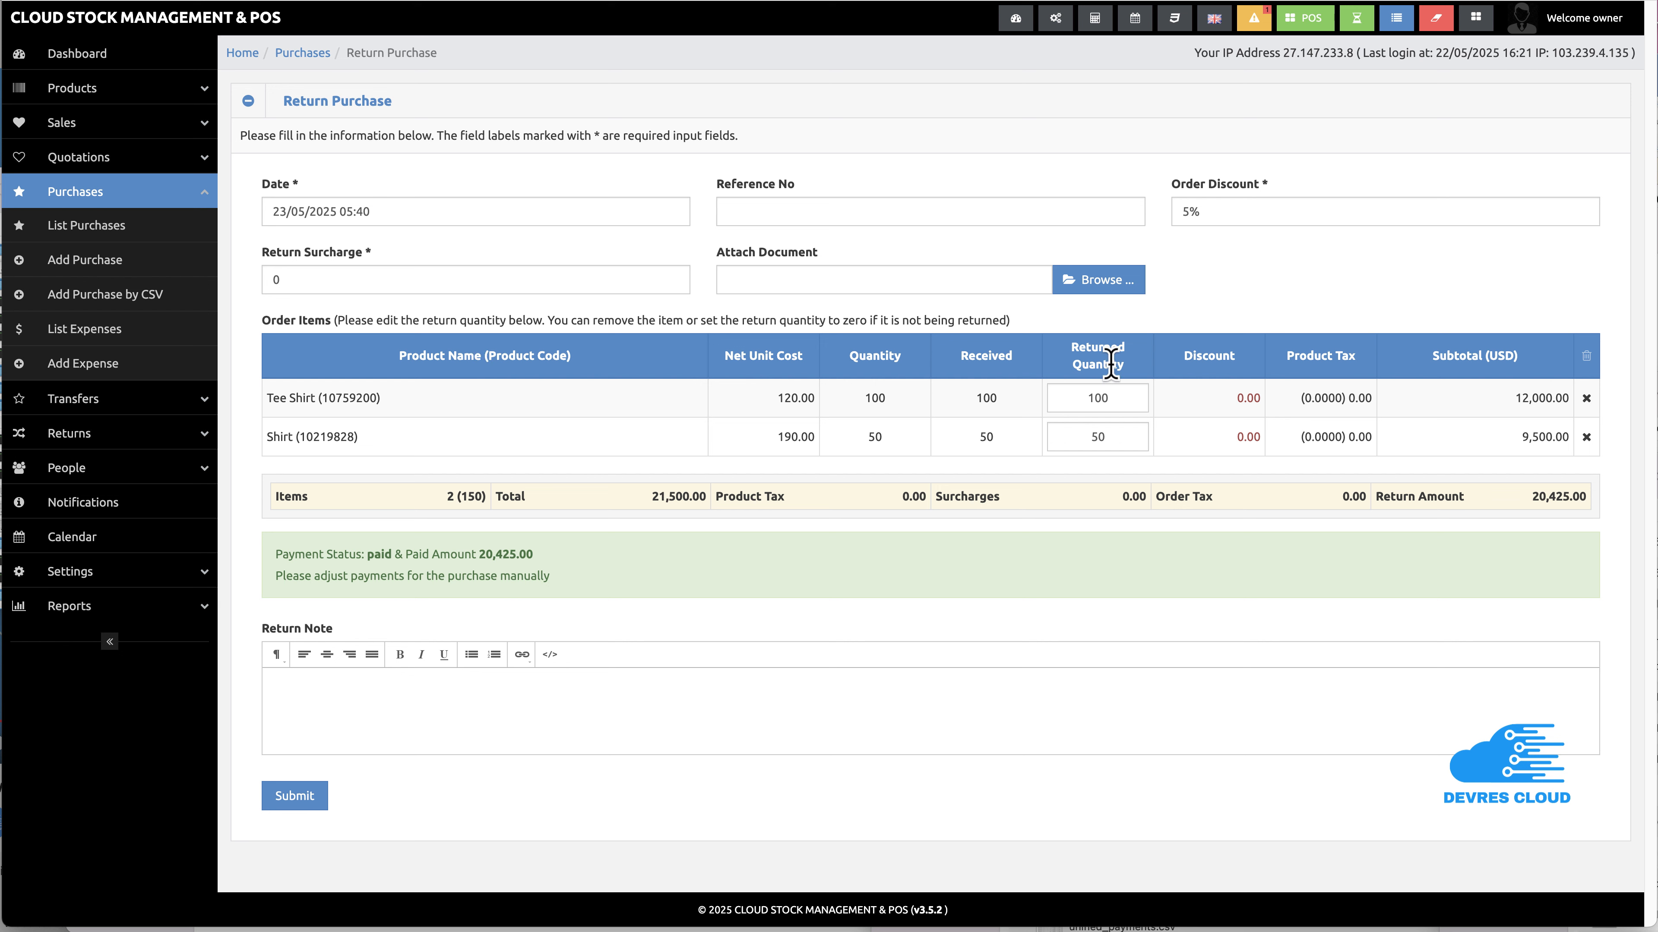
# Step: Set the returned quantities to 10 for Tee Shirt and 5 for Shirt, and submit the purchase return
pyautogui.doubleClick(1102, 396)
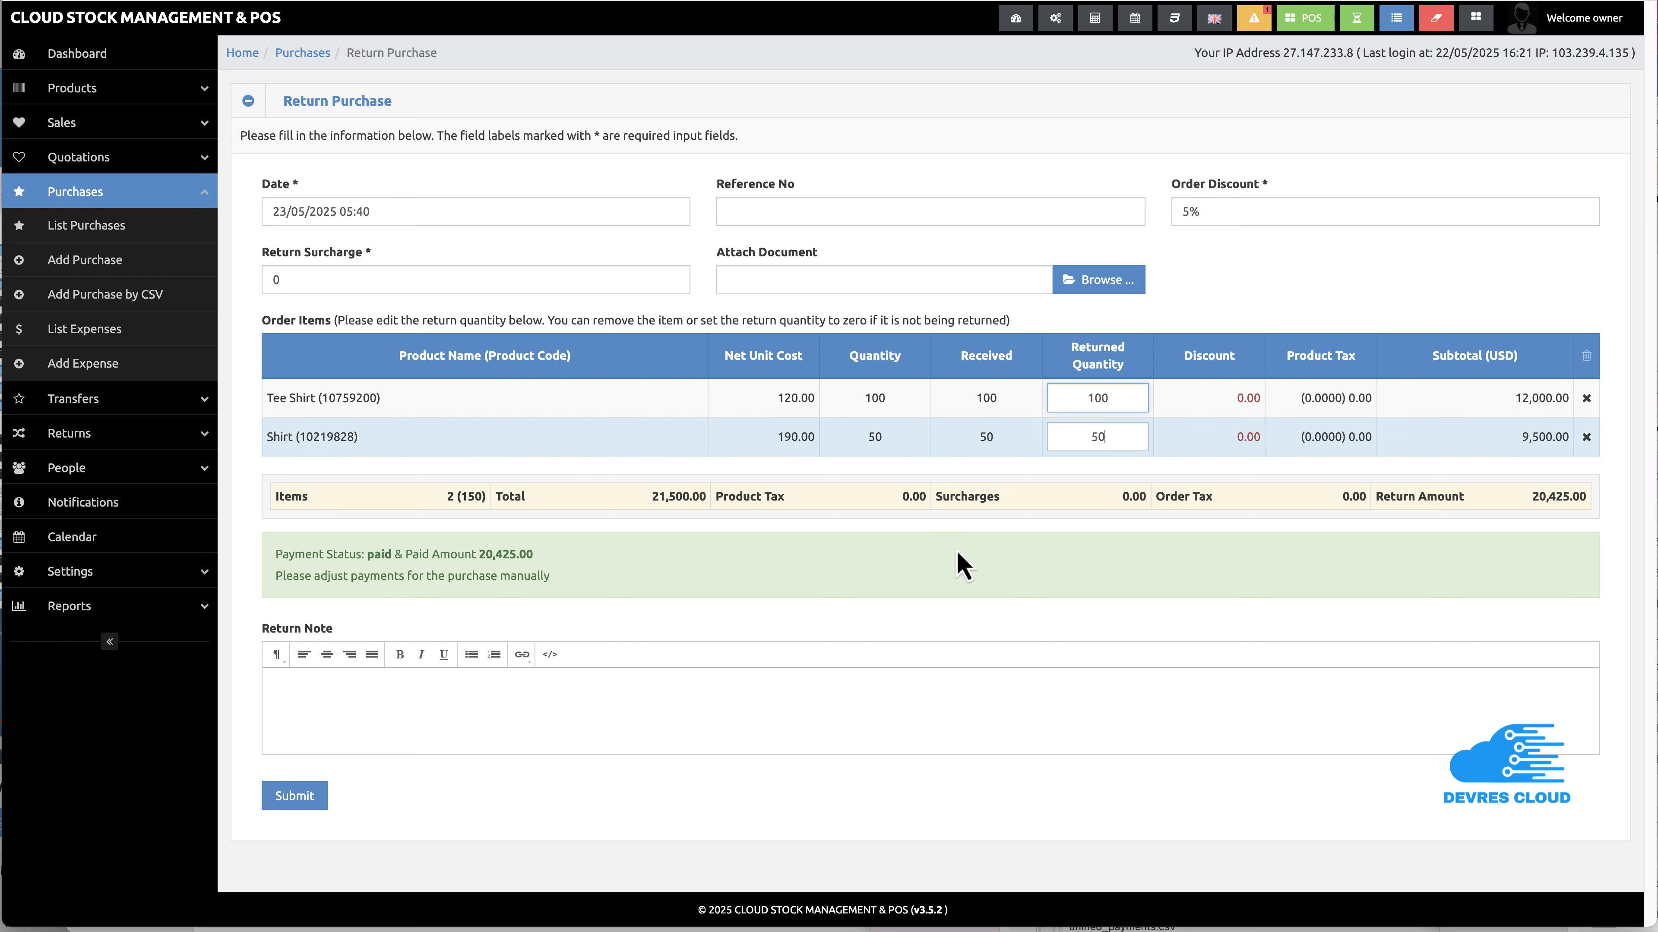
pyautogui.press('Tab')
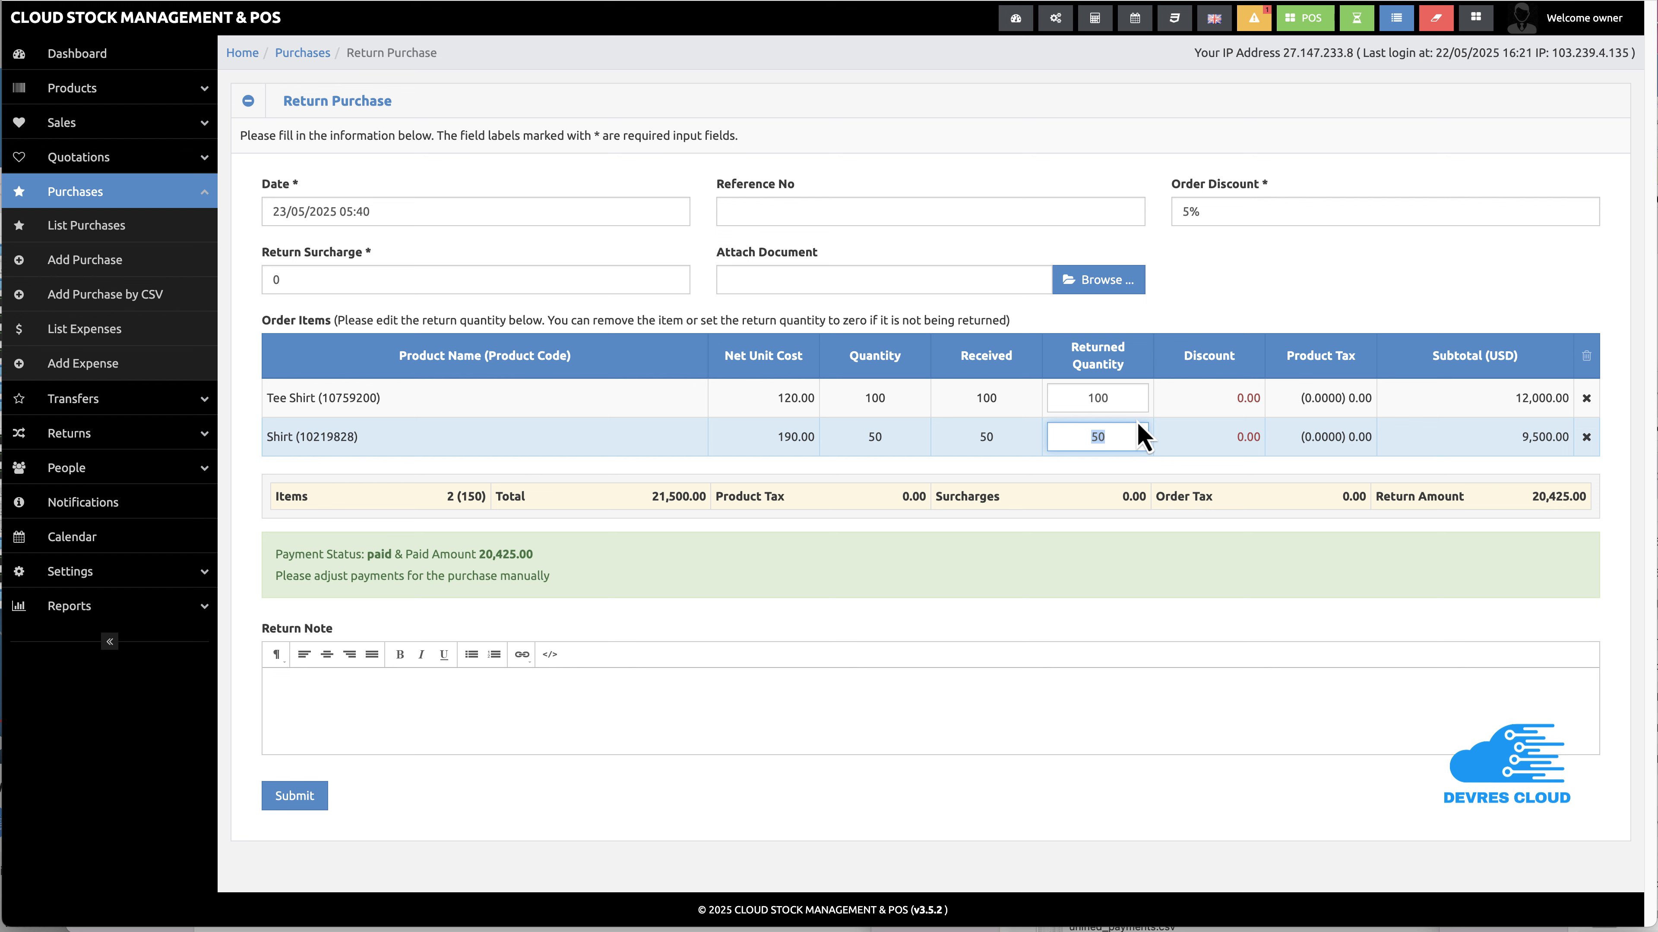
pyautogui.doubleClick(1107, 399)
pyautogui.write('10')
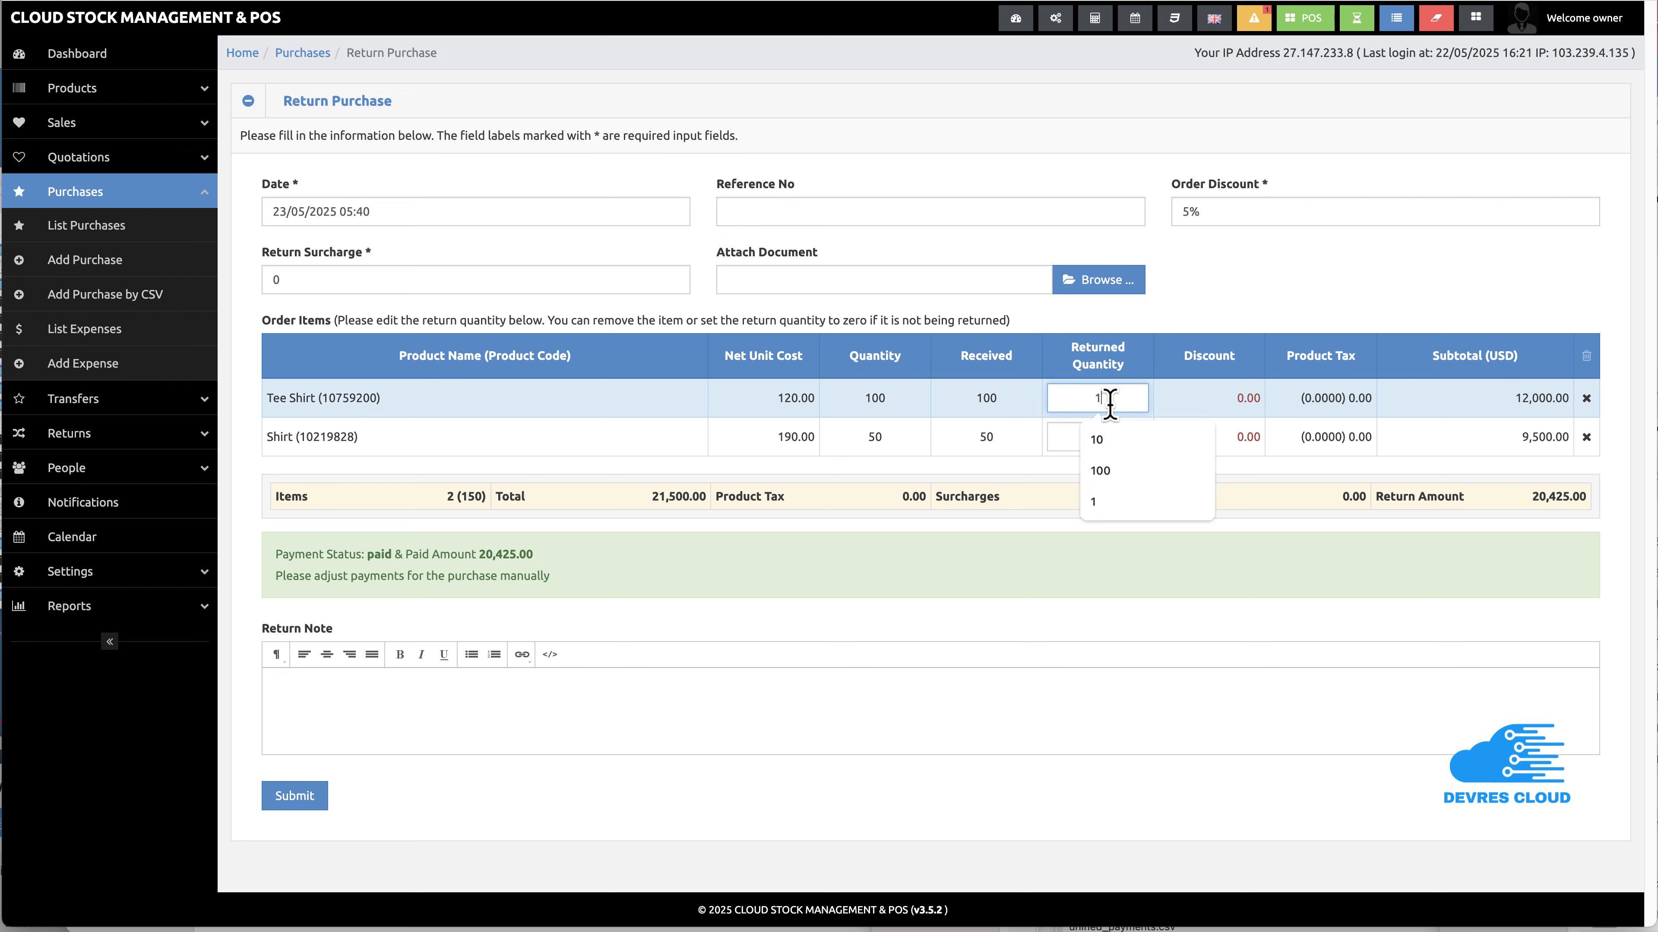
pyautogui.doubleClick(1064, 436)
pyautogui.write('5')
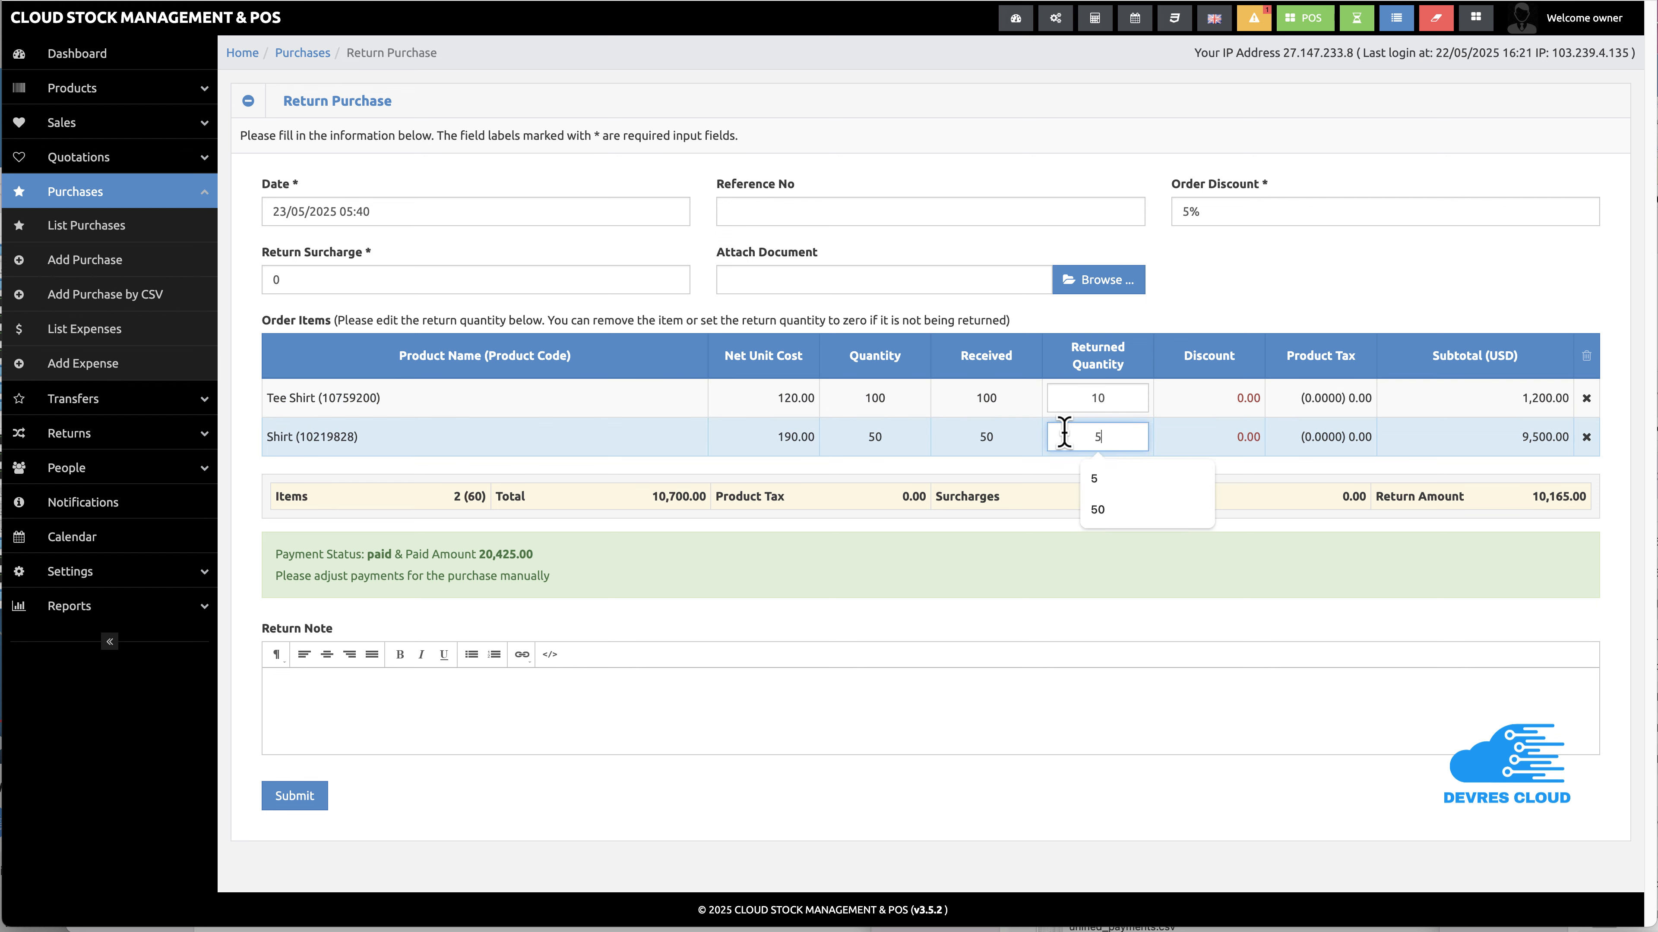
pyautogui.click(310, 794)
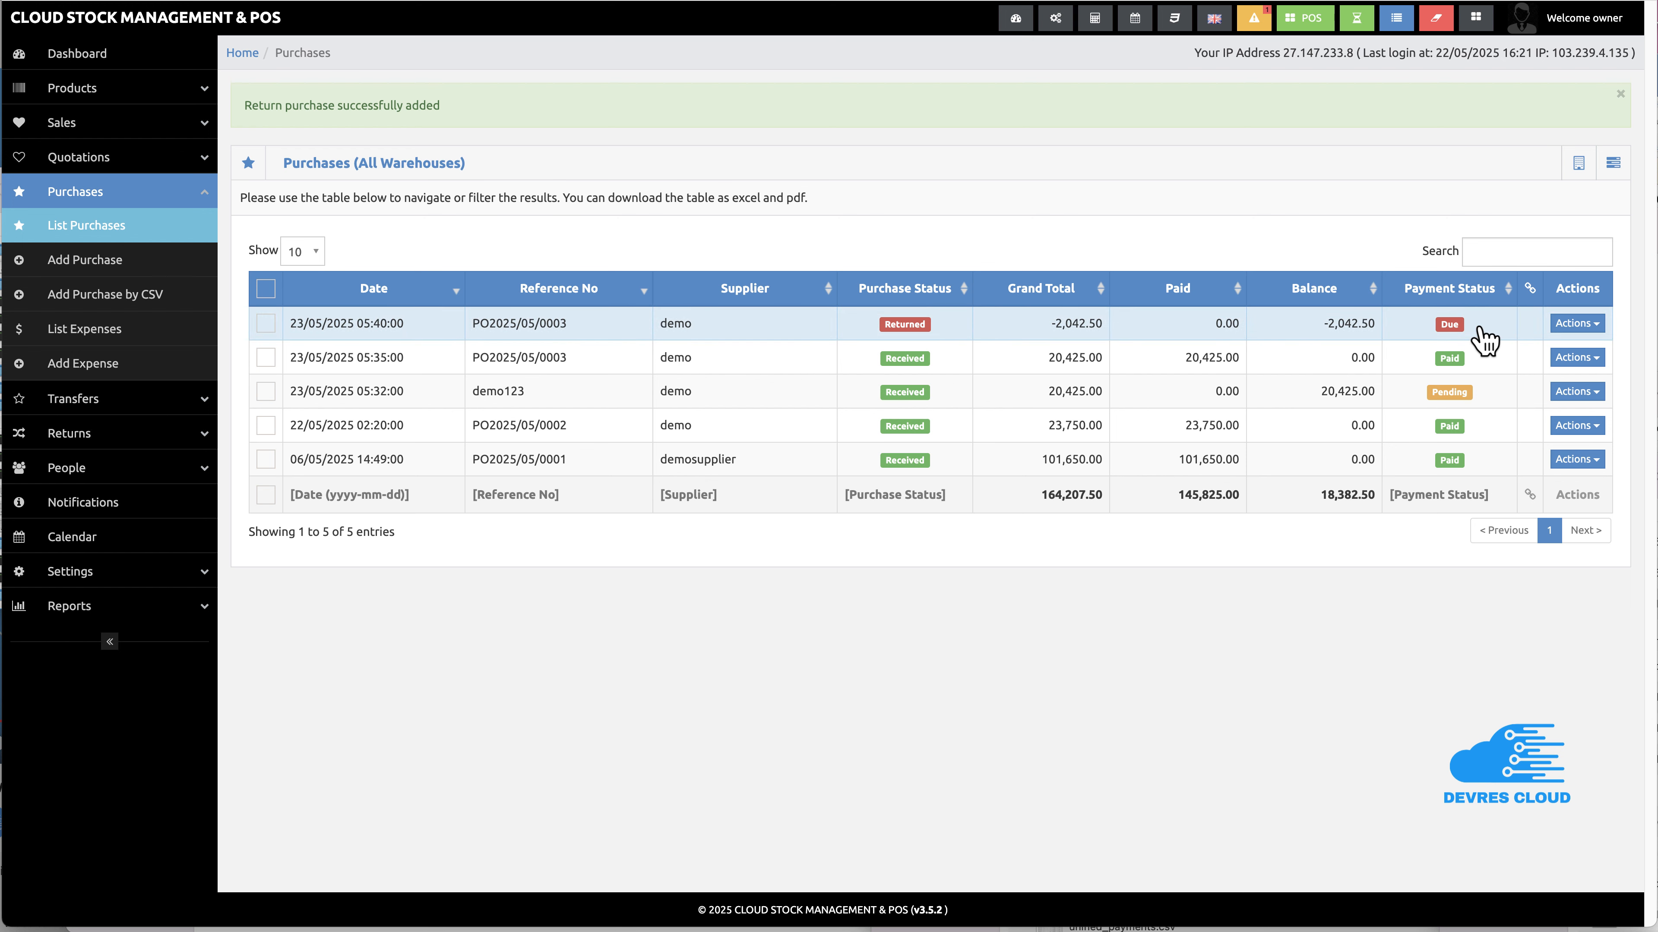
# Step: Check the status details and the available actions of the new return record in the purchase list
pyautogui.click(905, 324)
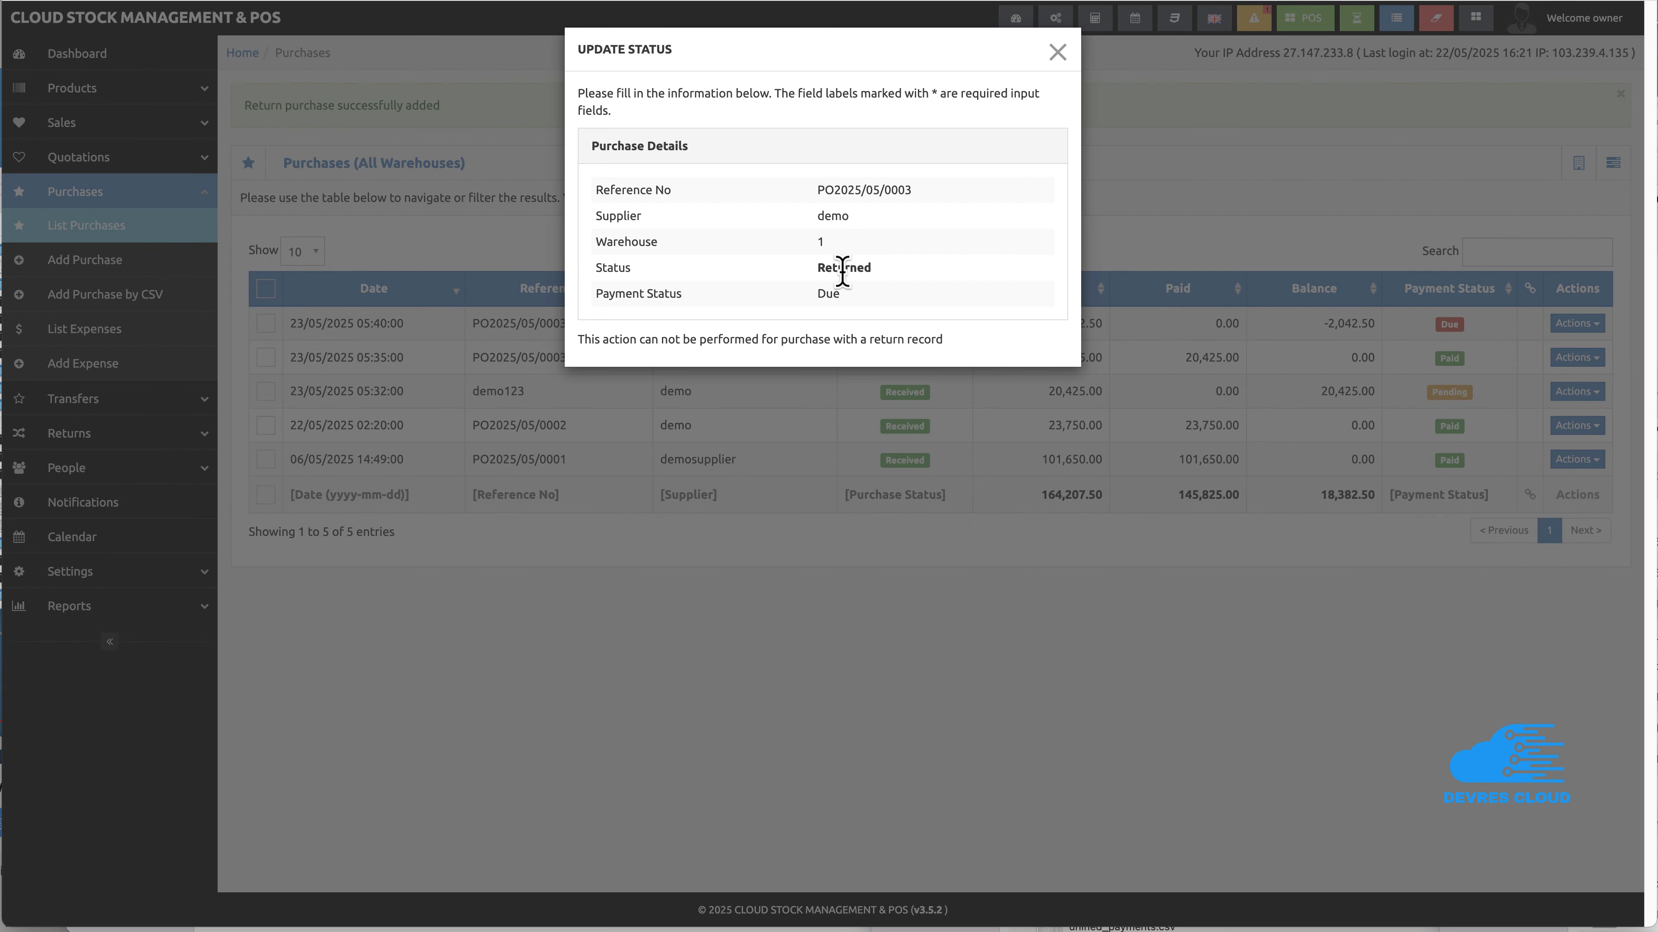
pyautogui.click(1059, 54)
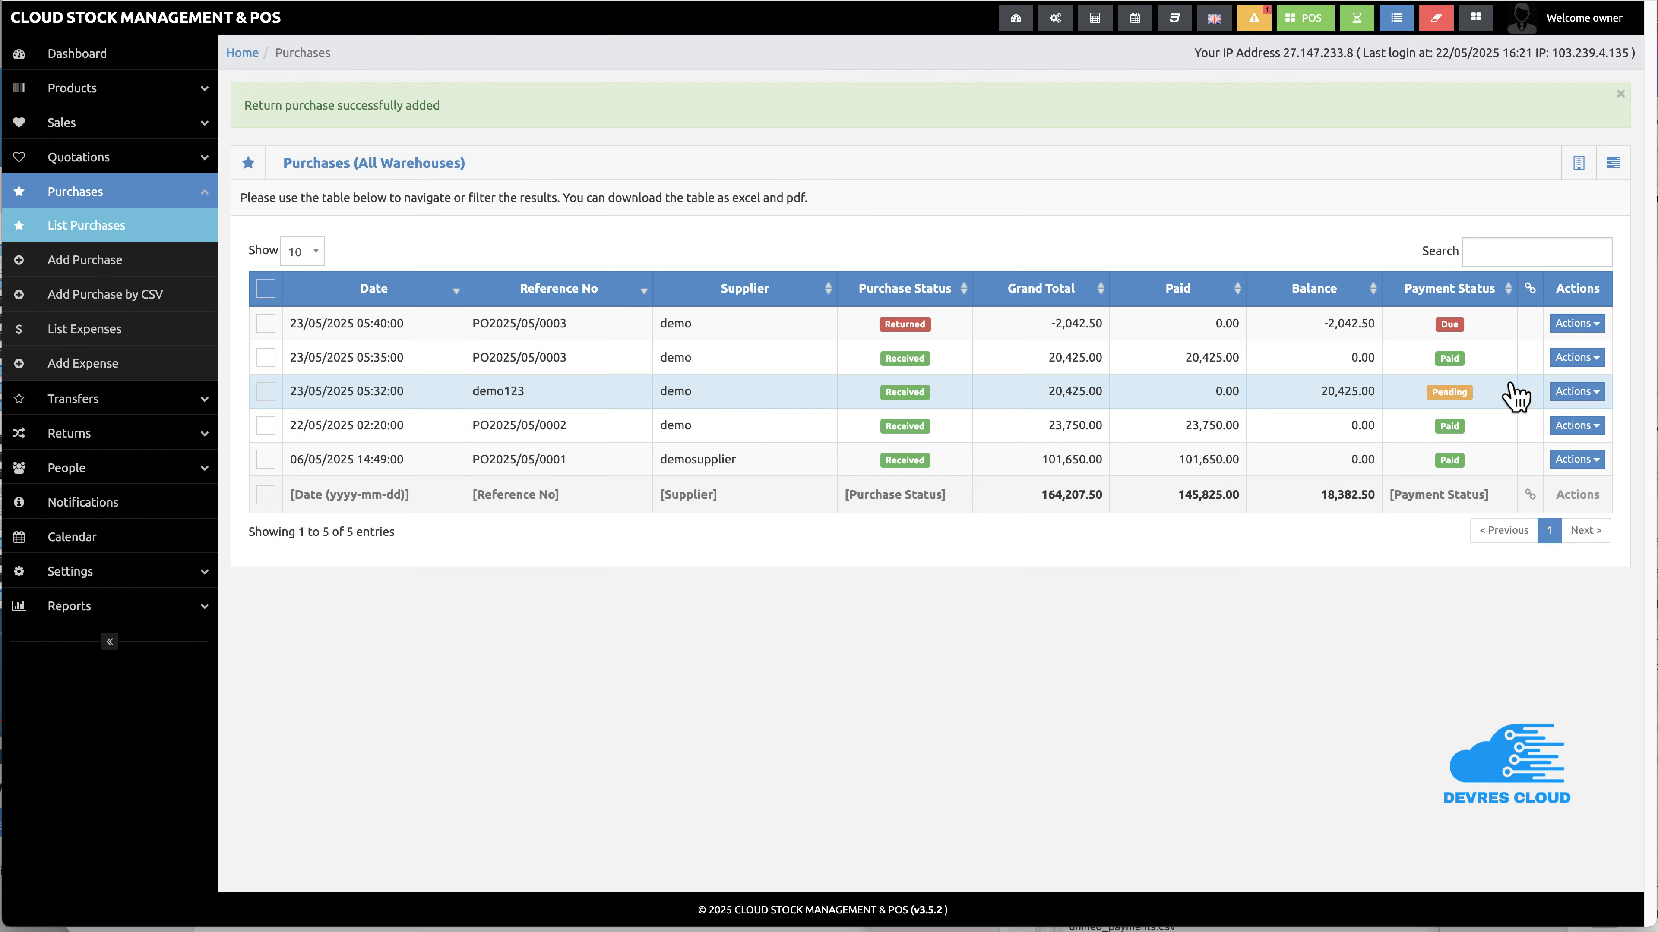
pyautogui.click(1586, 324)
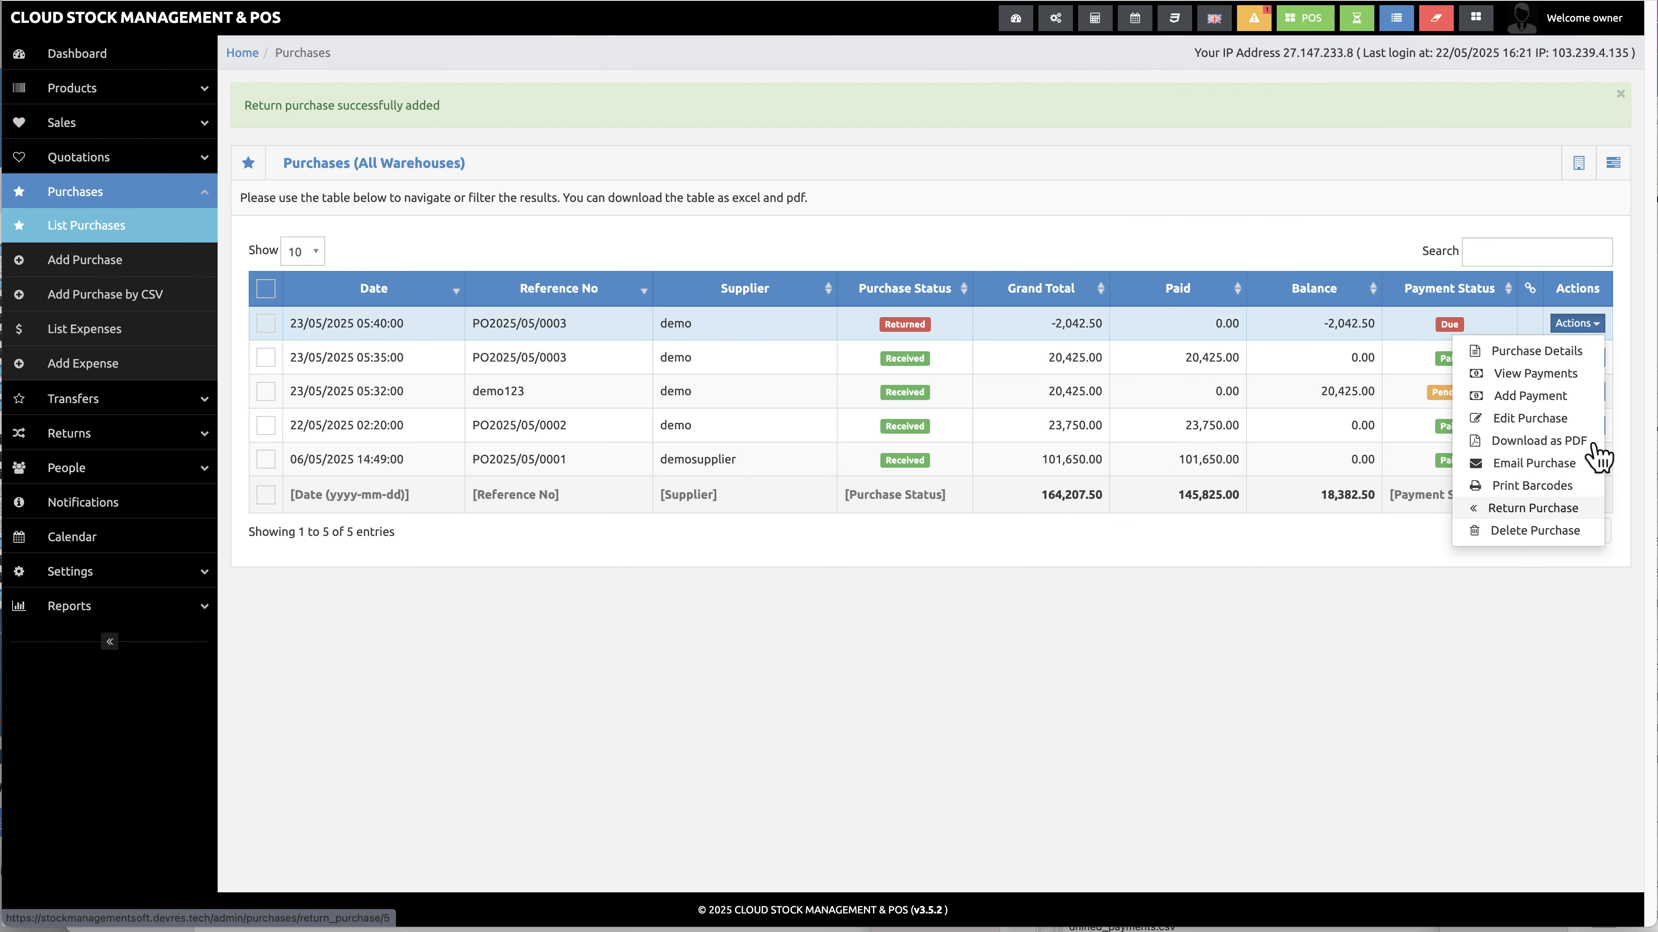
pyautogui.click(1599, 330)
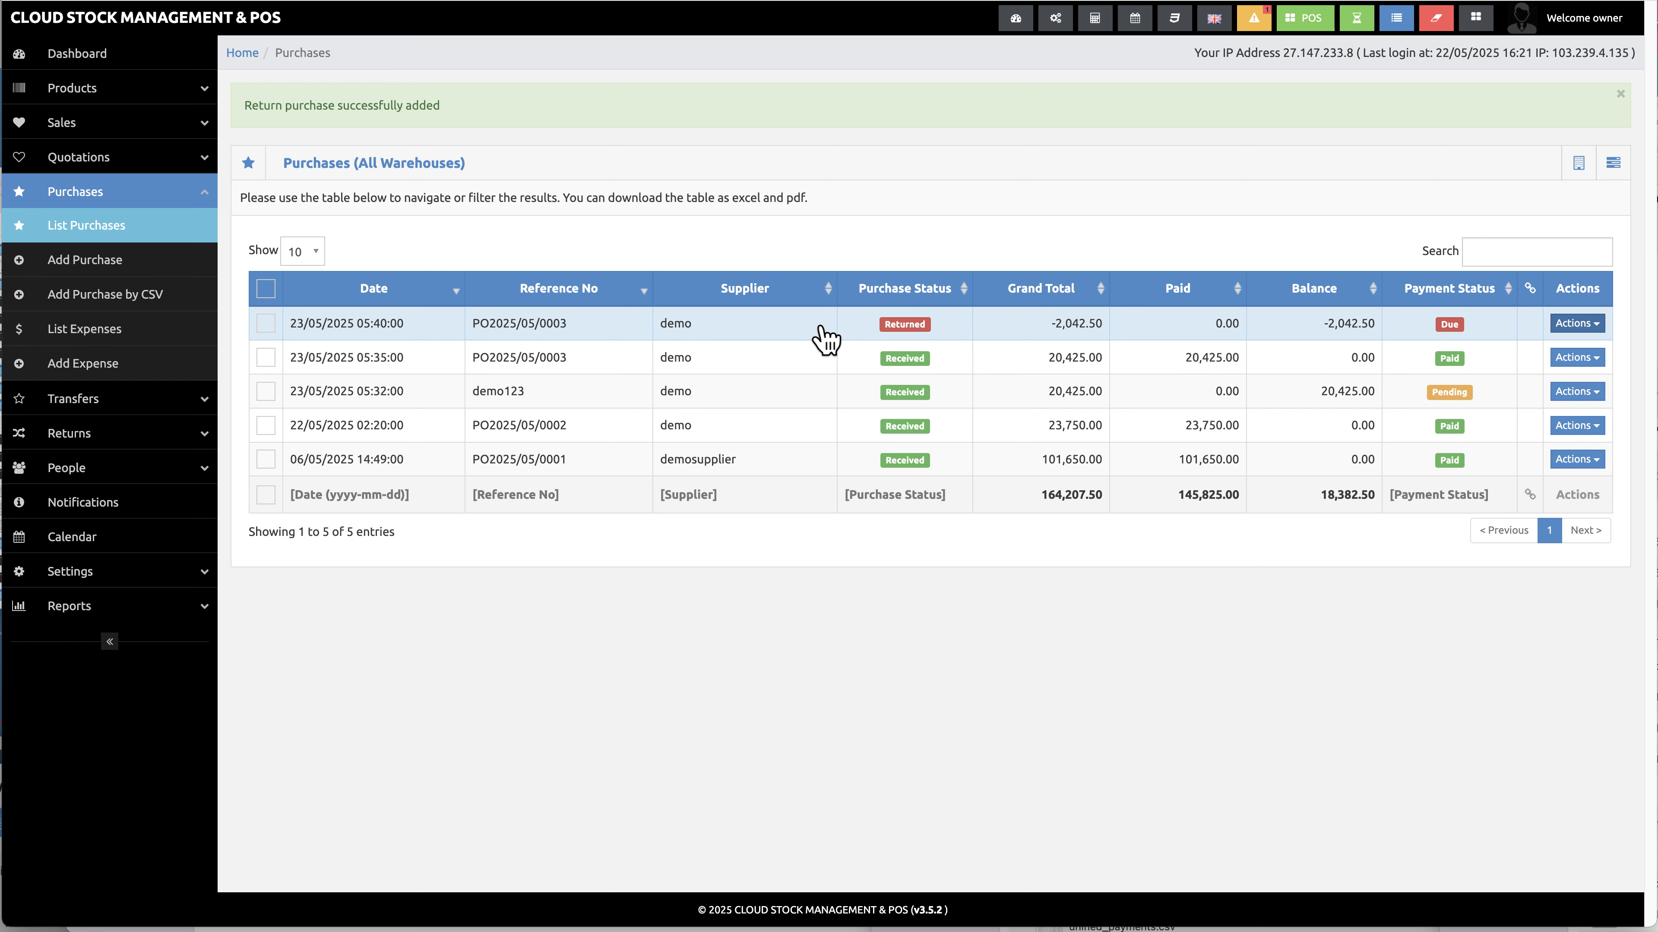